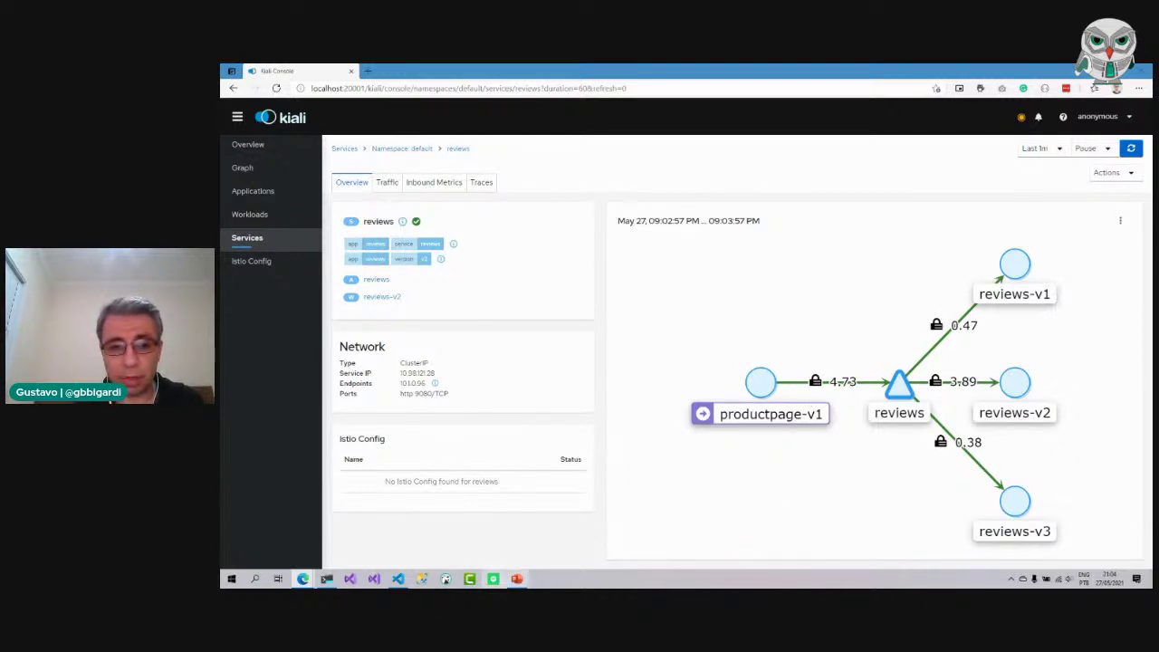
pyautogui.click(326, 579)
pyautogui.click(287, 71)
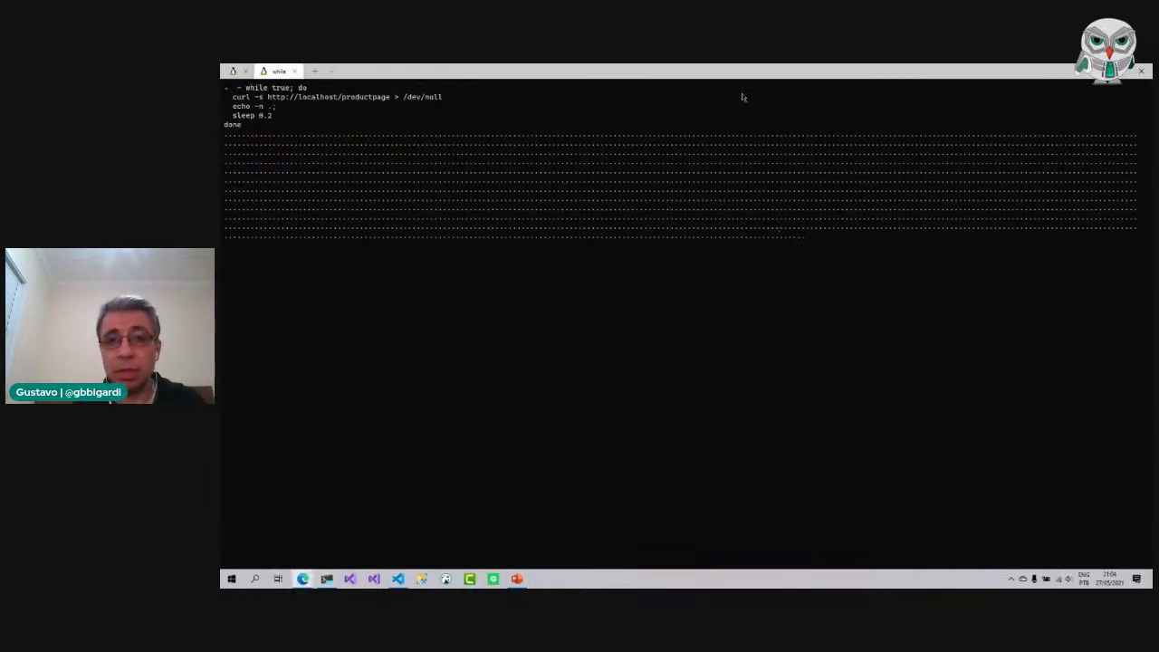
pyautogui.moveTo(304, 580)
pyautogui.click(604, 536)
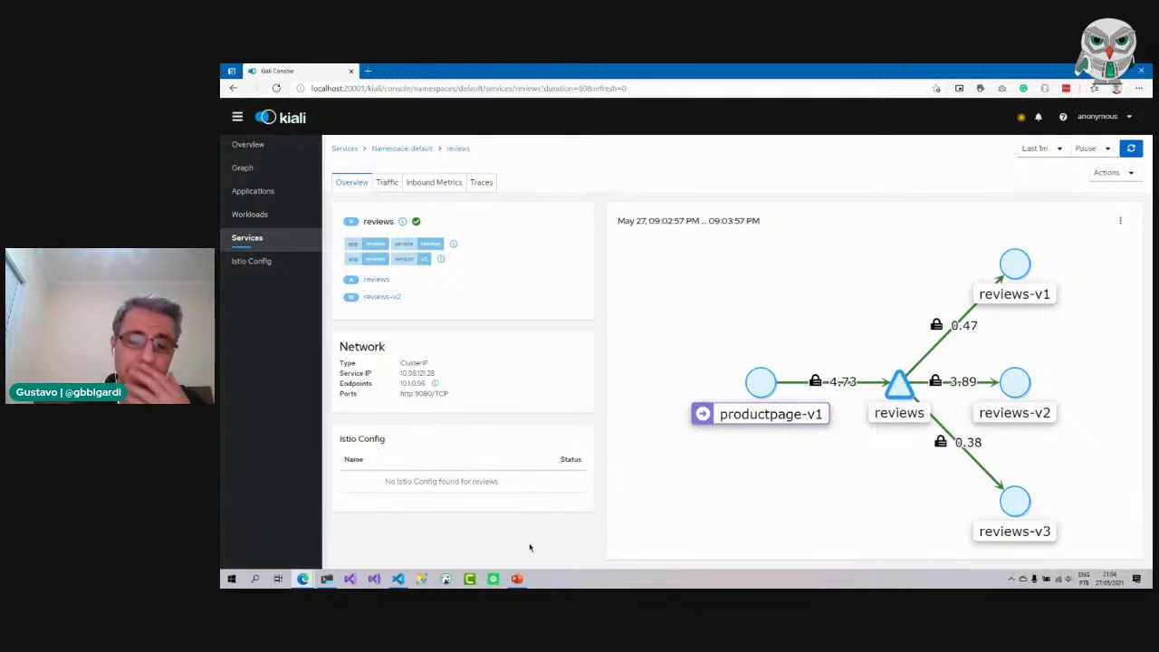
# In bookinfo.yaml, set the version label in the reviews Service selector to v3.
pyautogui.click(398, 579)
pyautogui.scroll(4, 469, 277)
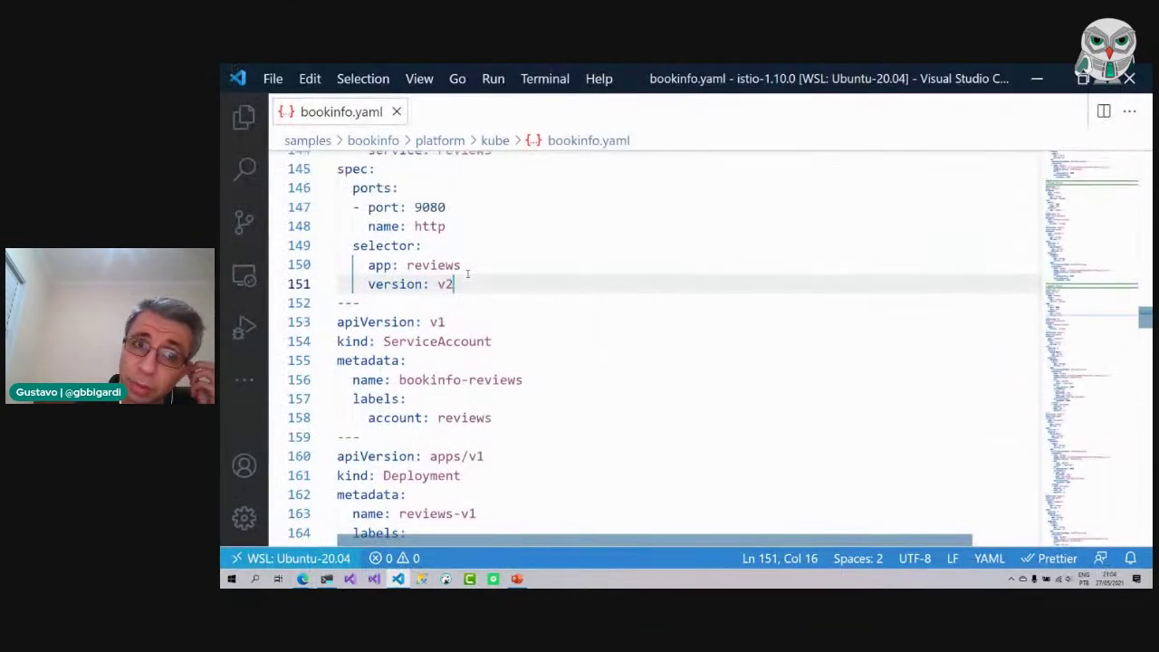
pyautogui.scroll(-2, 448, 279)
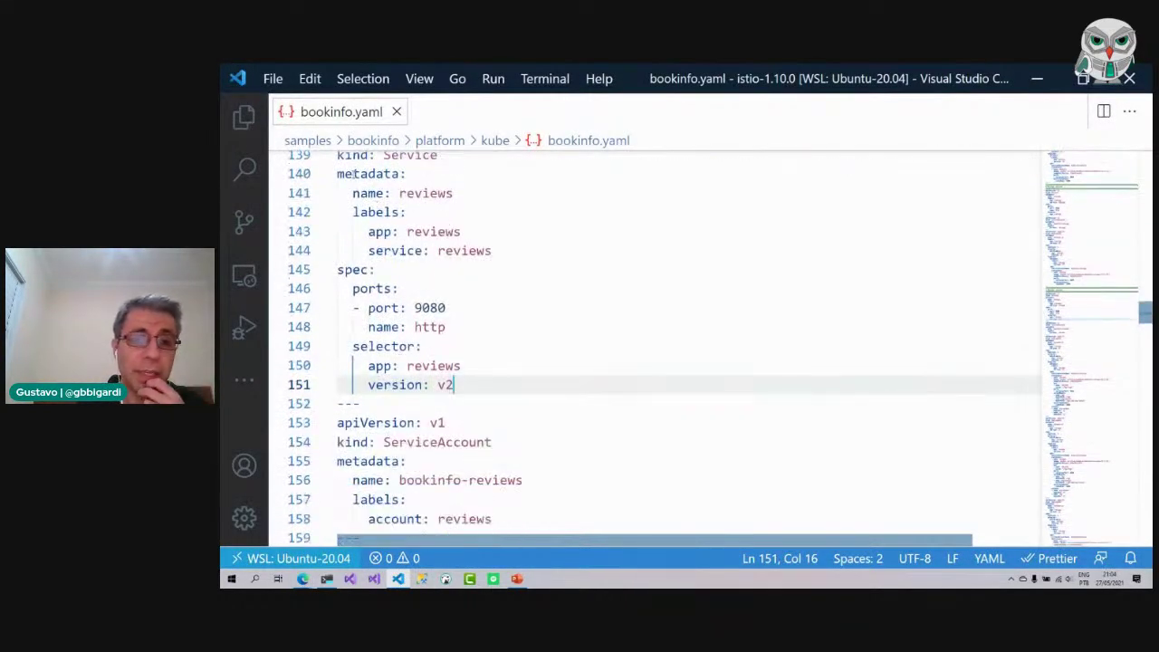
pyautogui.moveTo(367, 232); pyautogui.dragTo(495, 250)
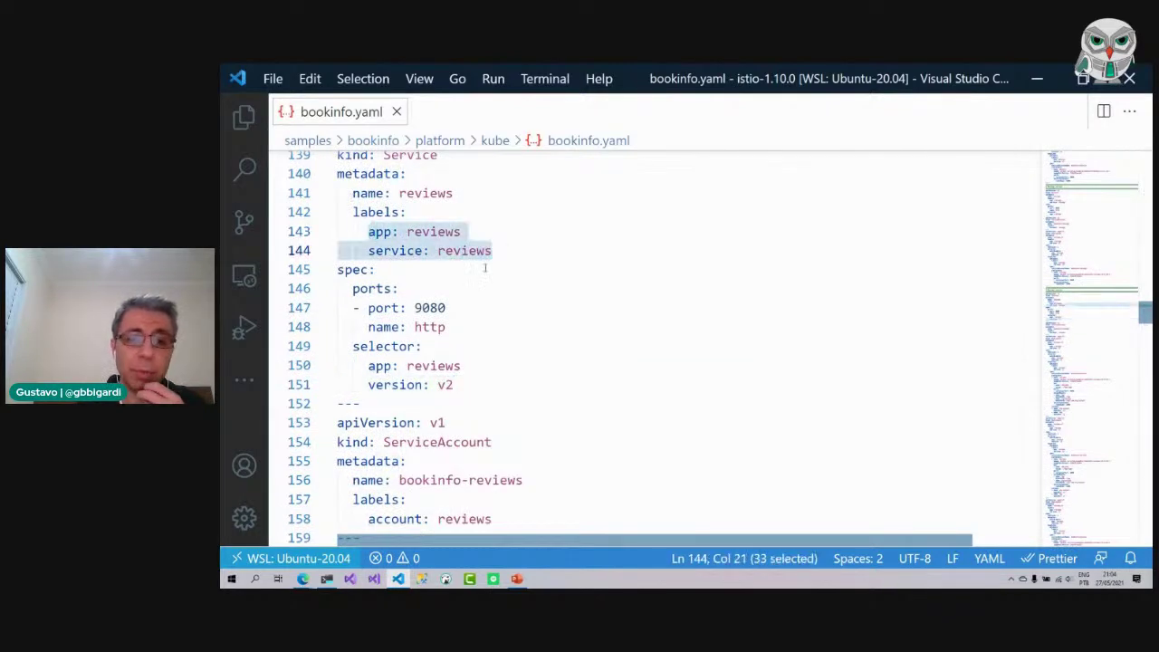
pyautogui.moveTo(353, 346); pyautogui.dragTo(463, 365)
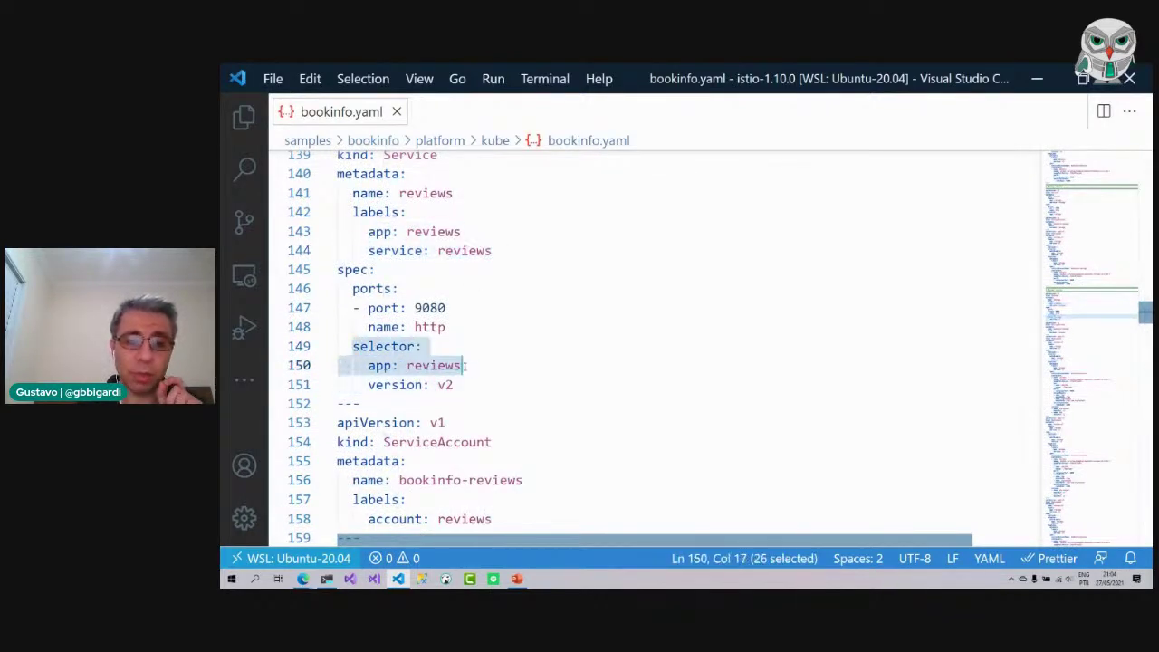
pyautogui.doubleClick(433, 365)
pyautogui.moveTo(369, 385); pyautogui.dragTo(454, 385)
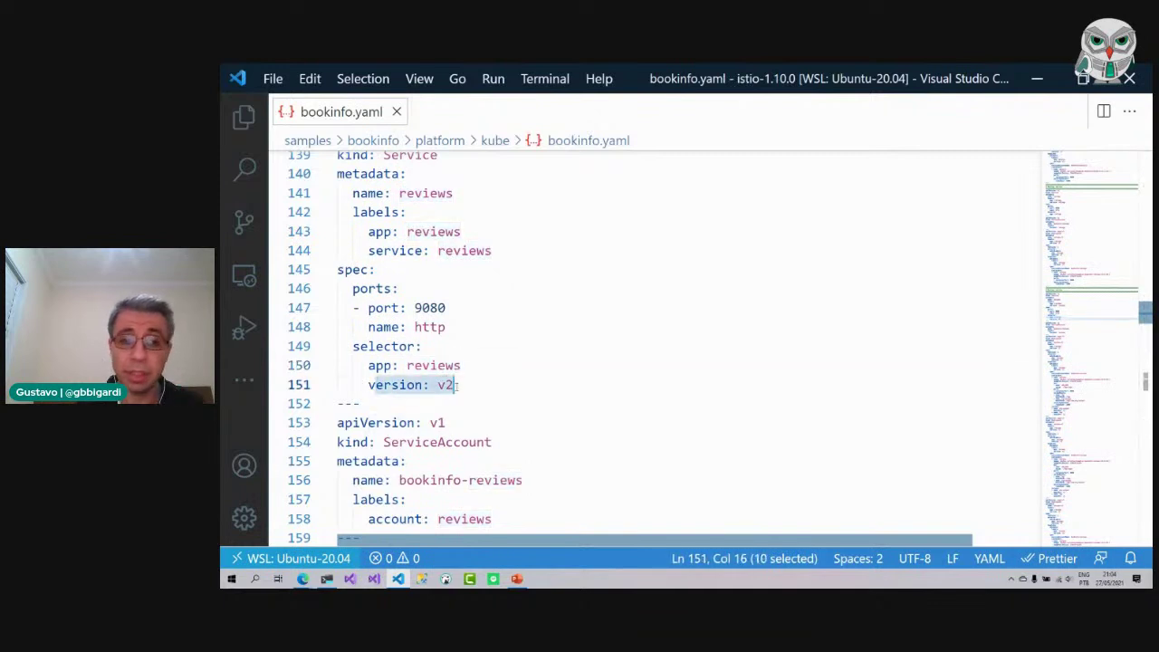
pyautogui.click(583, 384)
pyautogui.press('BackSpace')
pyautogui.write('3')
# Stop the Kiali dashboard process in the terminal and apply samples/bookinfo/platform/kube/bookinfo.yaml with kubectl.
pyautogui.click(324, 583)
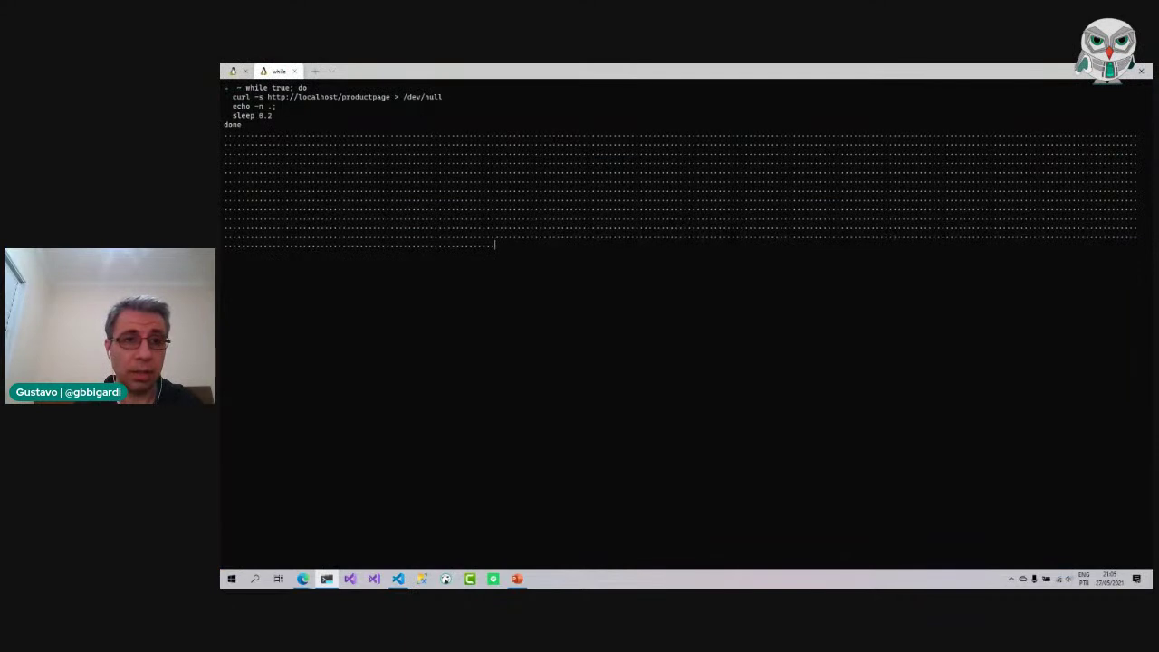
pyautogui.hotkey('ctrl', 'c')
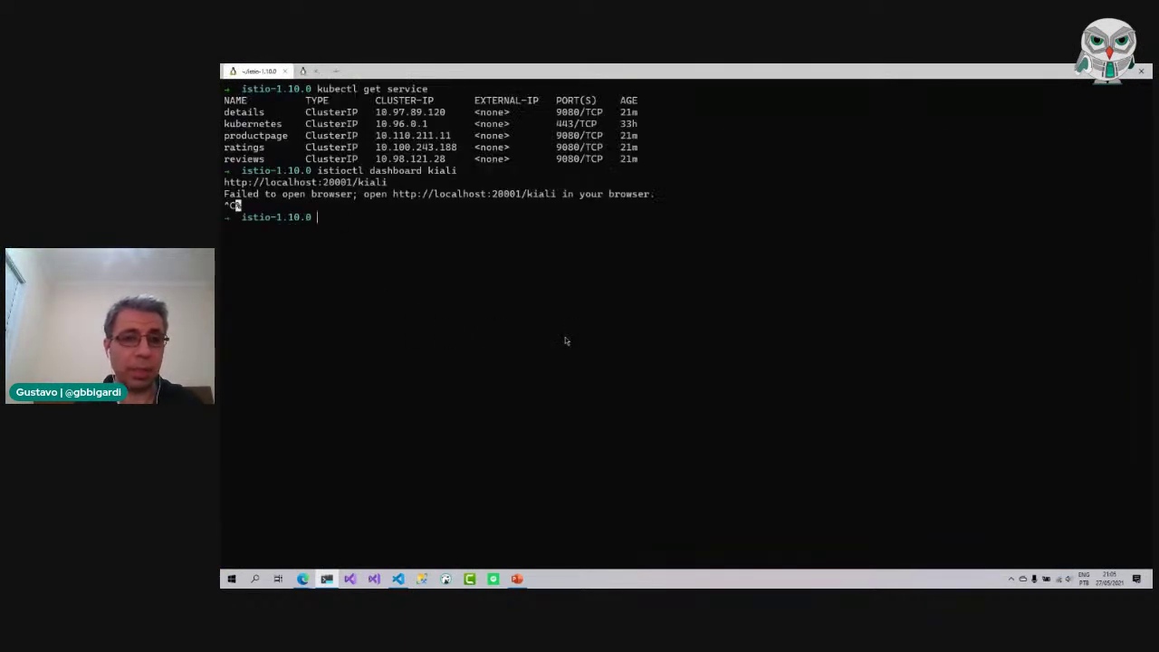
pyautogui.press('Up')
pyautogui.write('kubectl get pods')
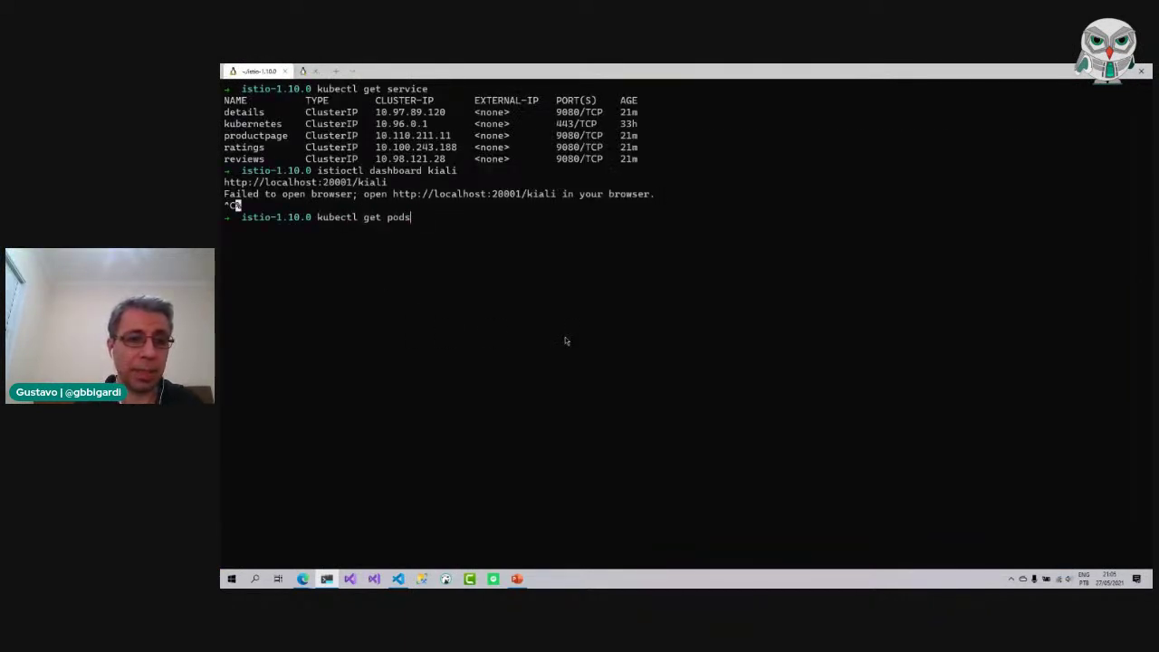
pyautogui.press('Up')
pyautogui.press('Up')
pyautogui.press('Return')
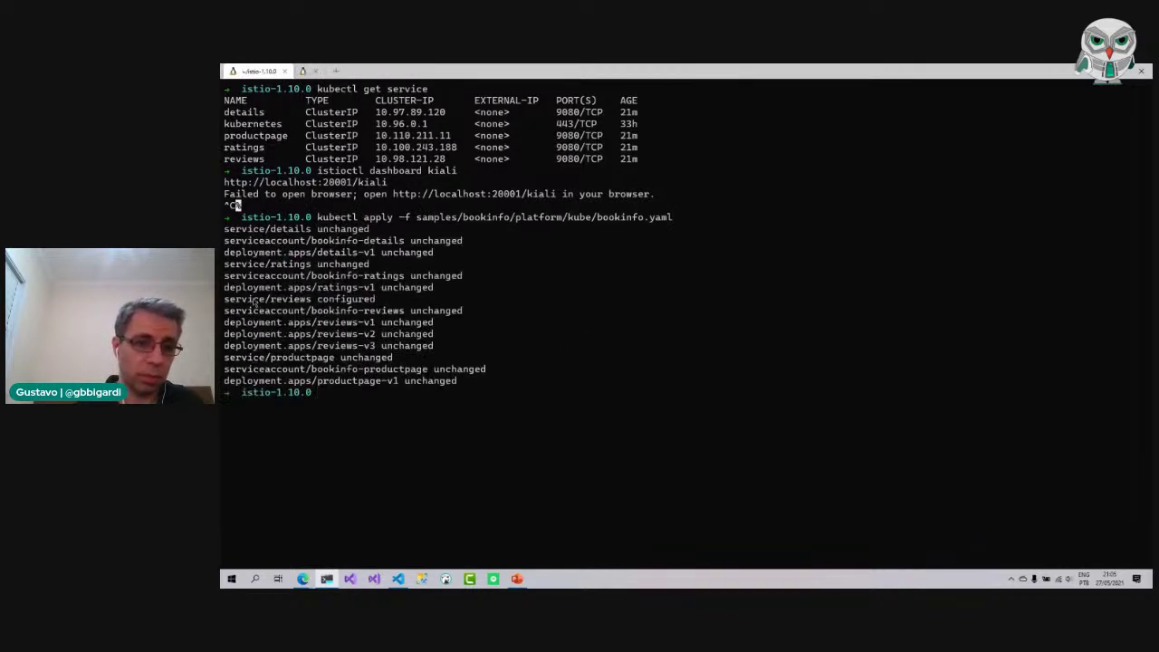
# Check the apply output for the reviews service and restart the dashboard with istioctl dashboard kiali.
pyautogui.moveTo(227, 299); pyautogui.dragTo(366, 310)
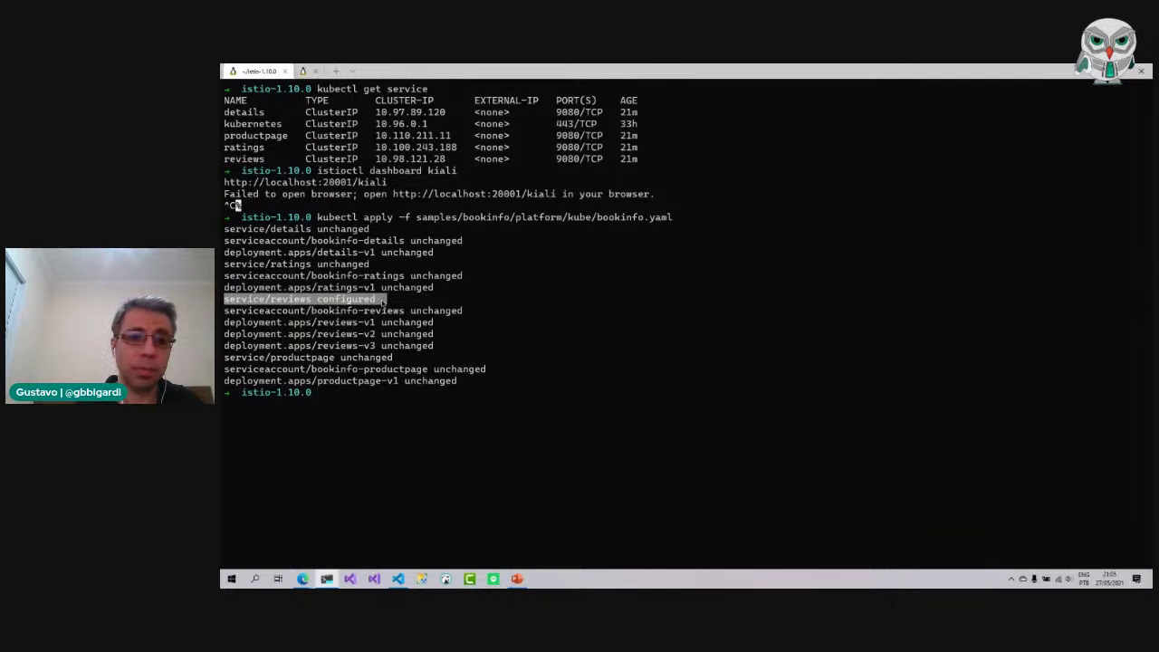
pyautogui.press('Up')
pyautogui.press('Up')
pyautogui.press('Return')
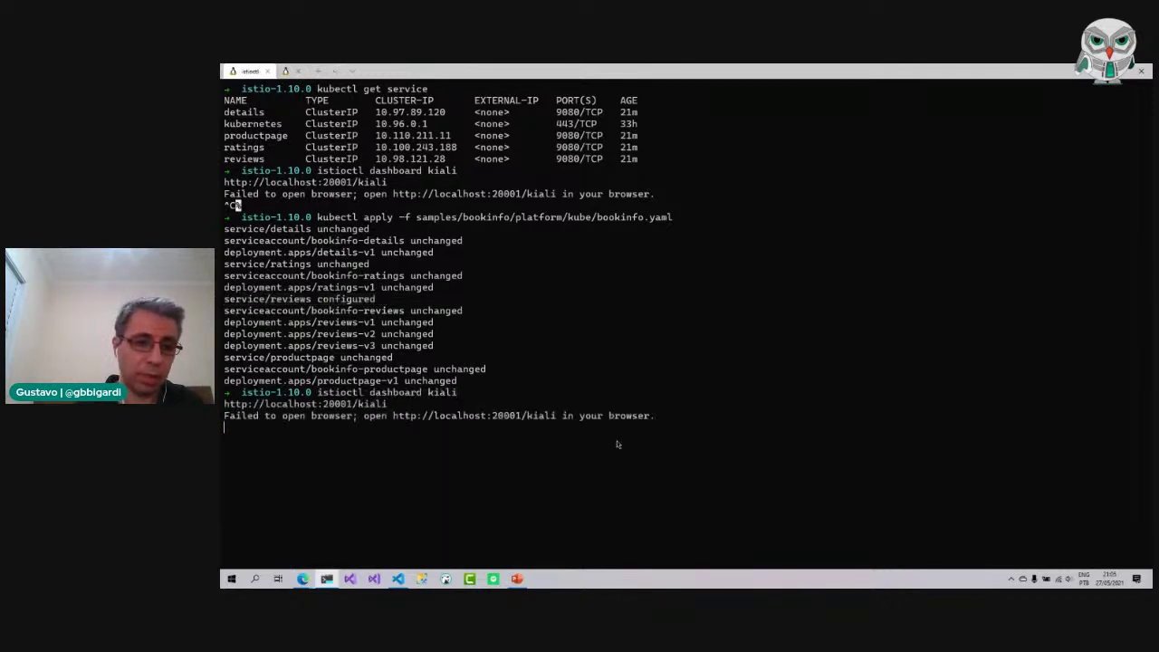
# Refresh the reviews service overview in Kiali repeatedly to examine how traffic splits between the reviews versions.
pyautogui.moveTo(303, 580)
pyautogui.click(645, 542)
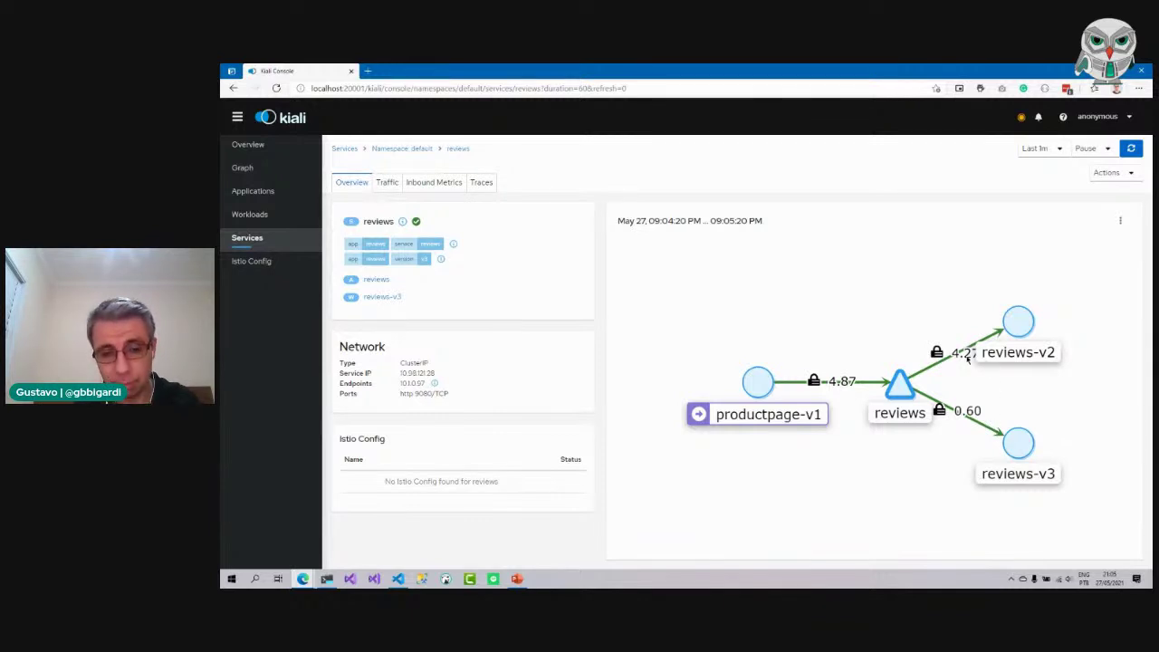
pyautogui.press('F5')
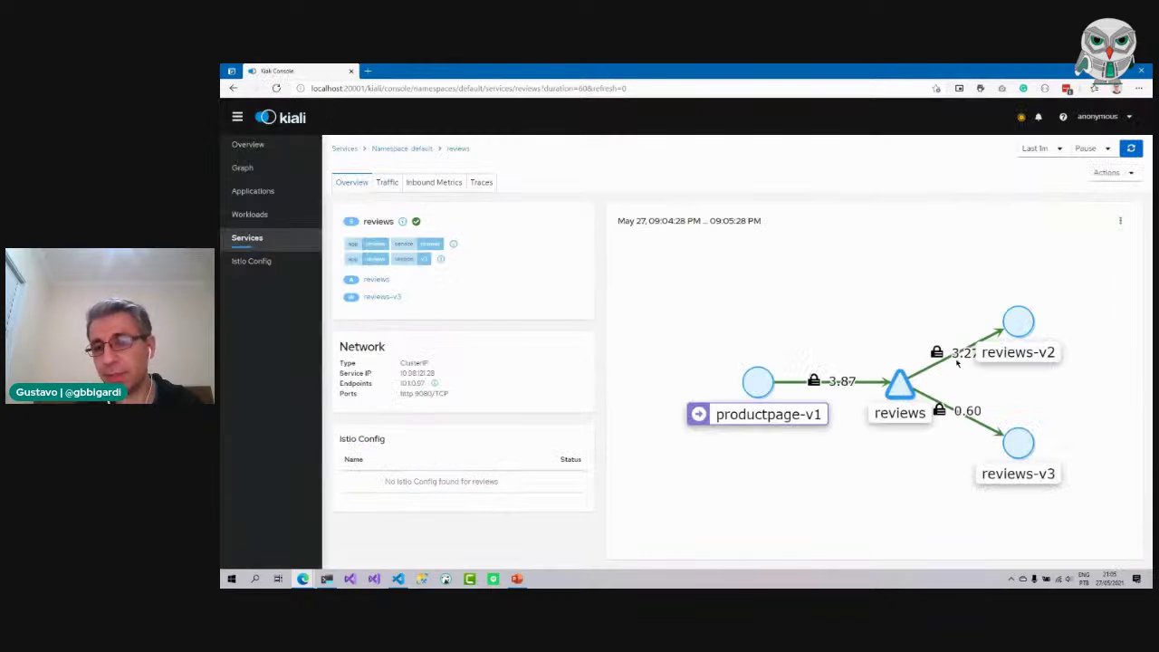
pyautogui.press('F5')
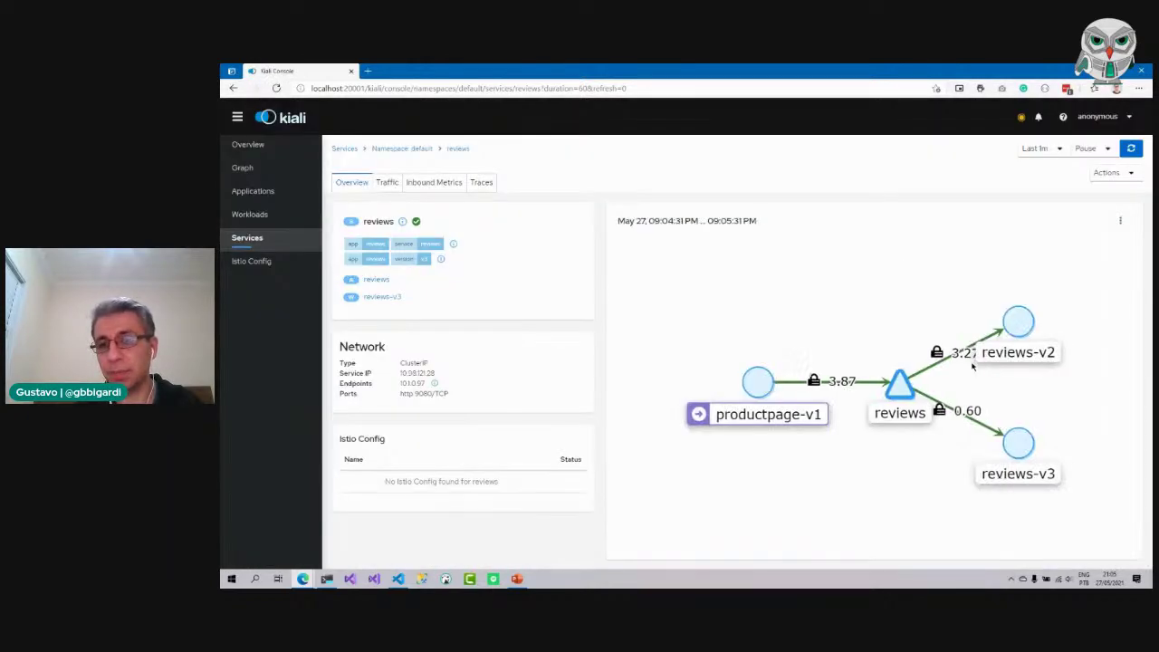
pyautogui.press('F5')
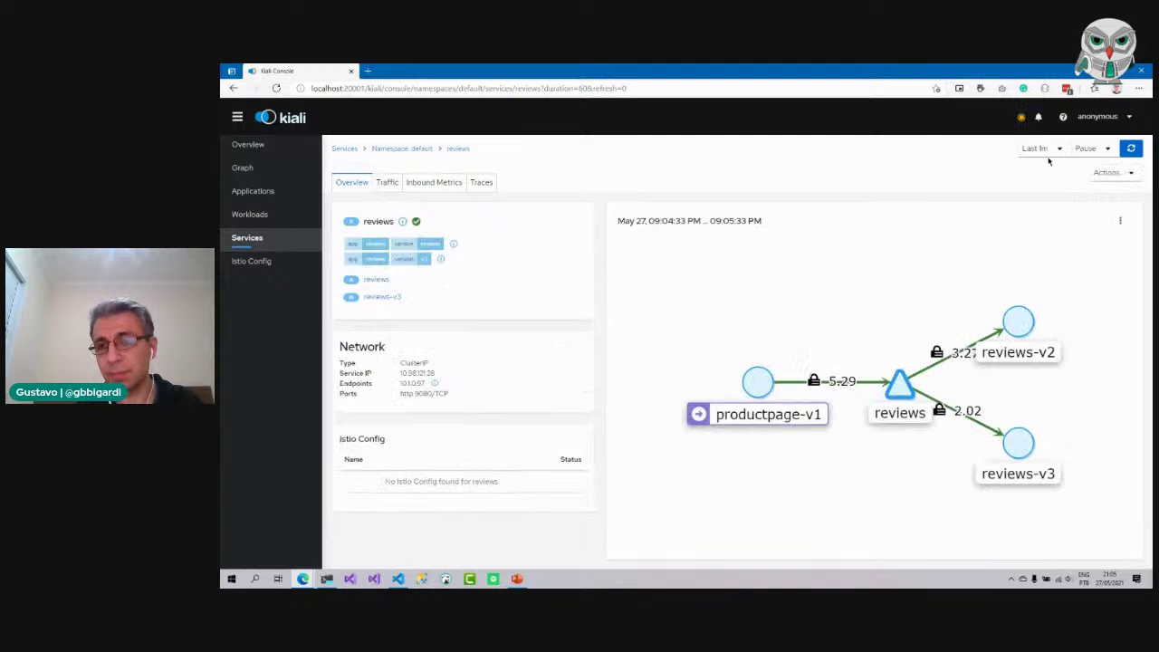
pyautogui.click(1052, 154)
pyautogui.click(1058, 150)
pyautogui.click(1106, 151)
pyautogui.click(1131, 150)
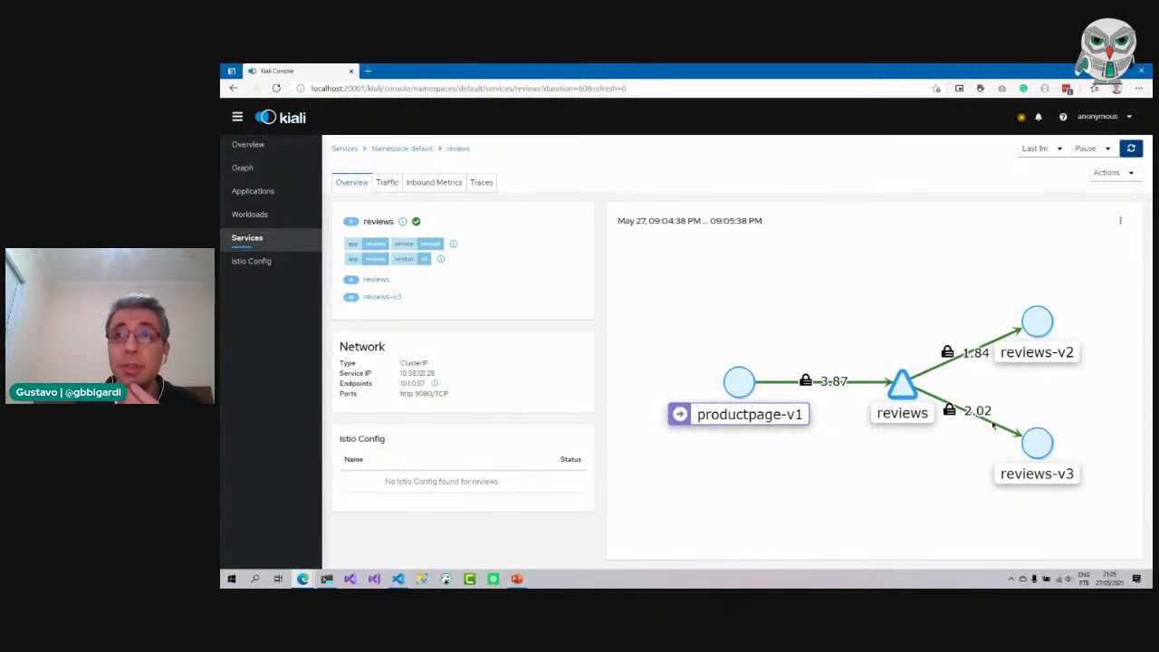
# Remove the version line from the reviews Service selector in bookinfo.yaml, leaving only app: reviews, and save the file.
pyautogui.click(398, 578)
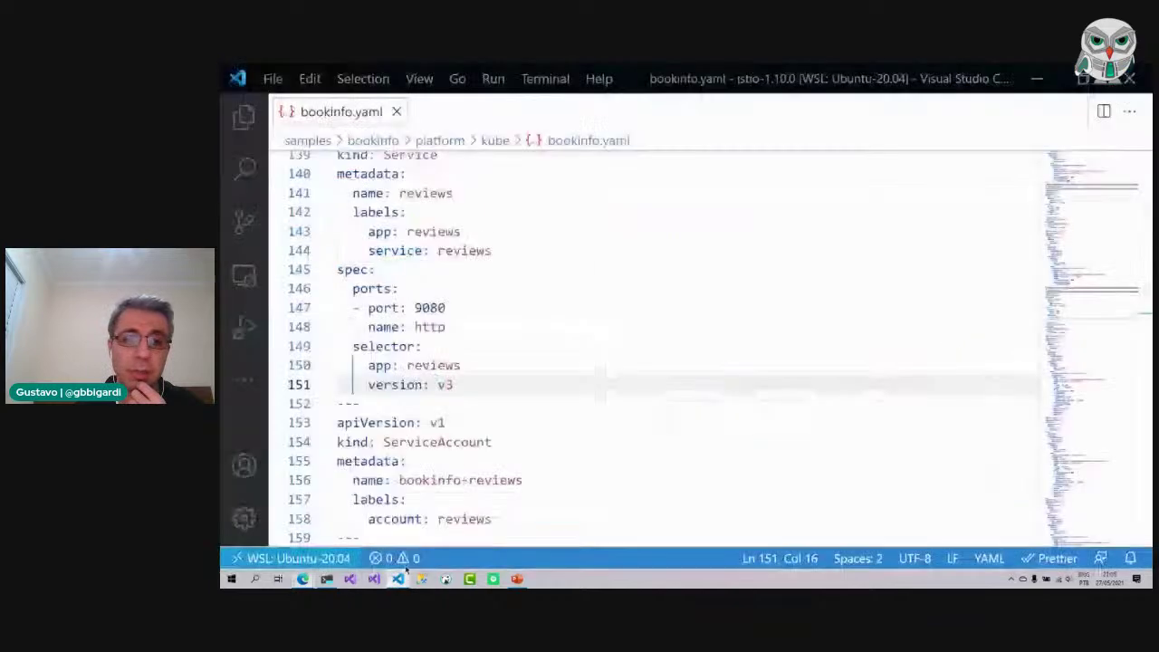
pyautogui.moveTo(367, 384); pyautogui.dragTo(452, 385)
pyautogui.hotkey('alt', 'Tab')
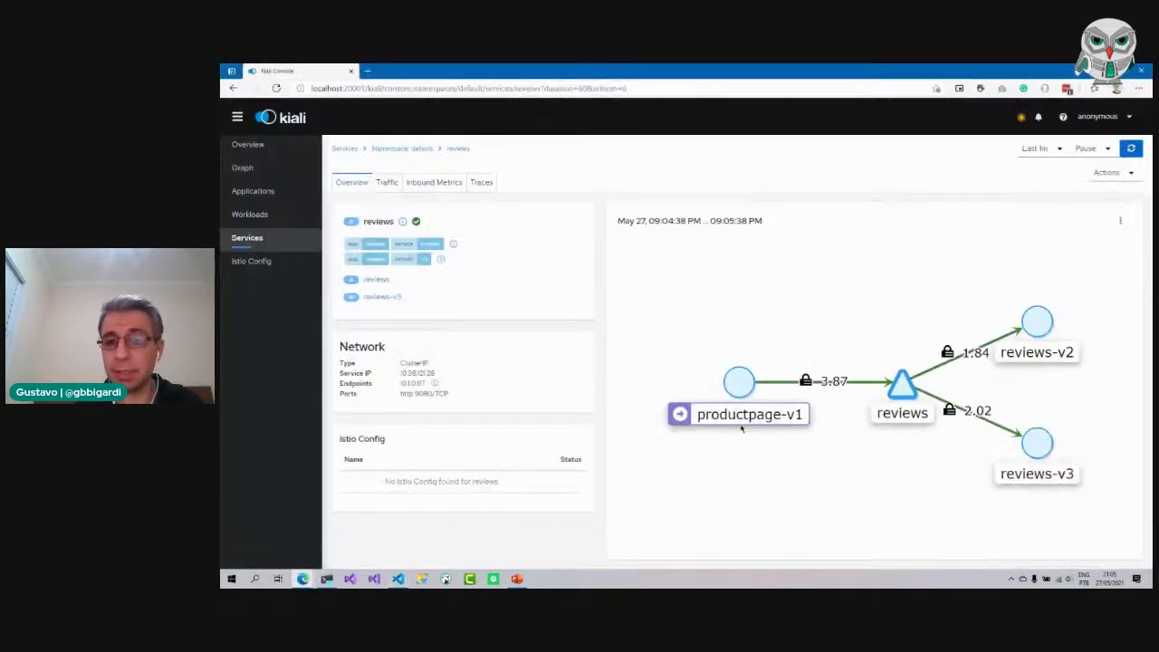
pyautogui.hotkey('alt', 'Tab')
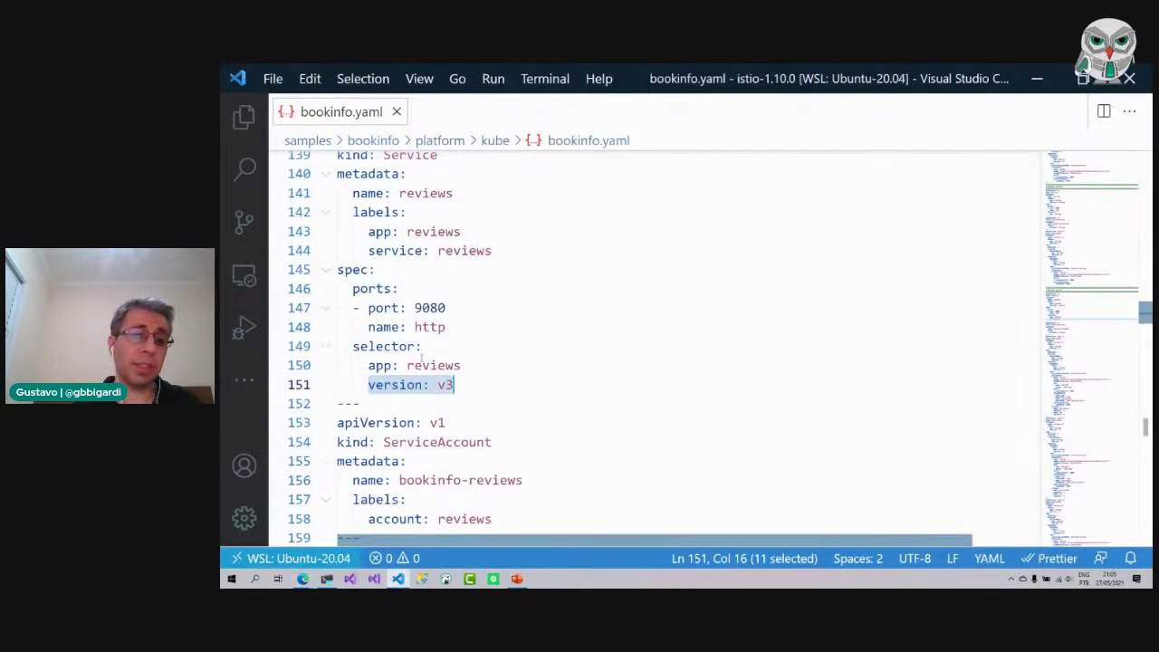
pyautogui.click(466, 385)
pyautogui.hotkey('shift', 'Home')
pyautogui.hotkey('shift', 'Home')
pyautogui.press('BackSpace')
pyautogui.press('BackSpace')
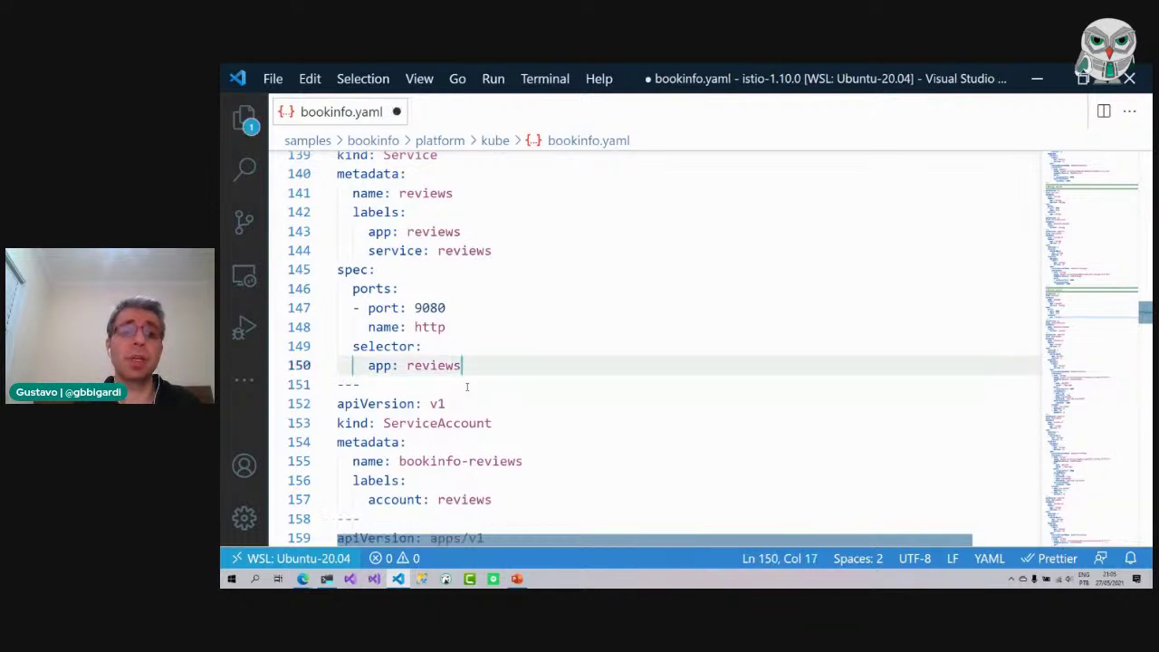
pyautogui.hotkey('alt', 'Tab')
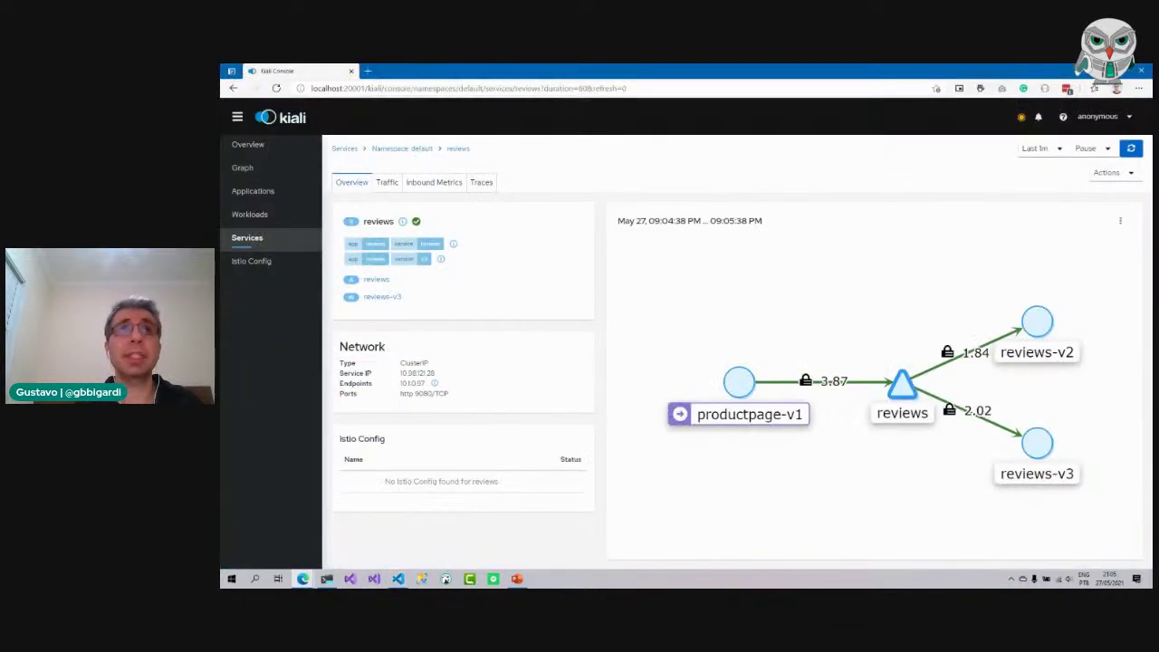
pyautogui.hotkey('alt', 'Tab')
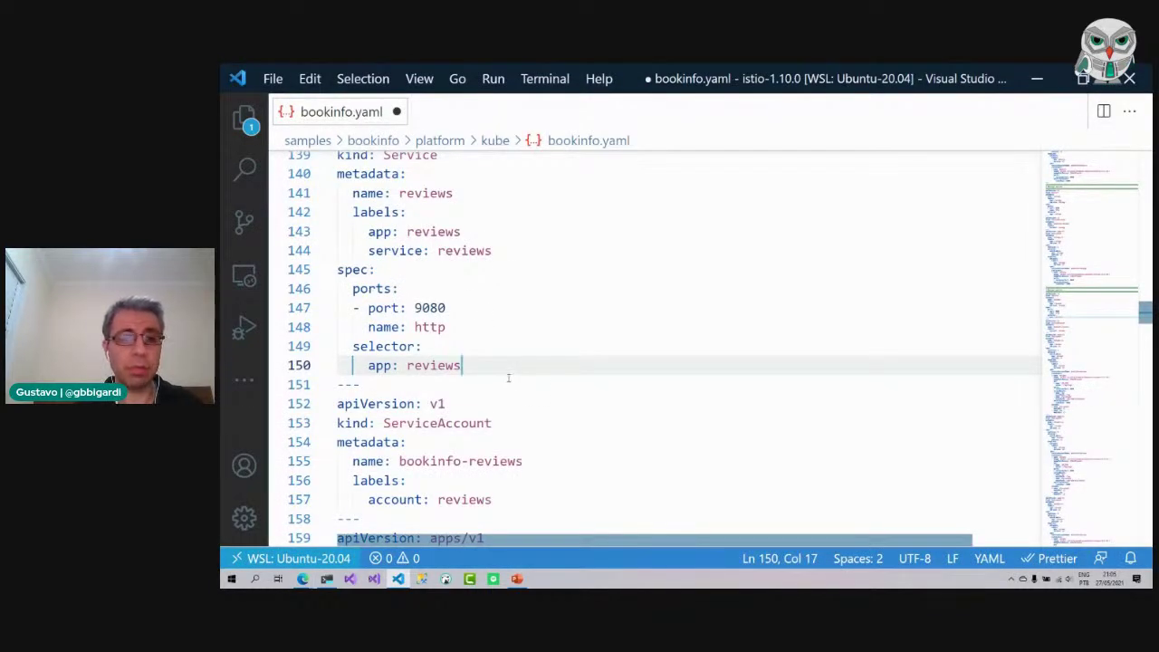
pyautogui.hotkey('ctrl', 's')
# Interrupt the Kiali dashboard in the terminal and reapply bookinfo.yaml with the selector that has no version.
pyautogui.hotkey('alt', 'Tab')
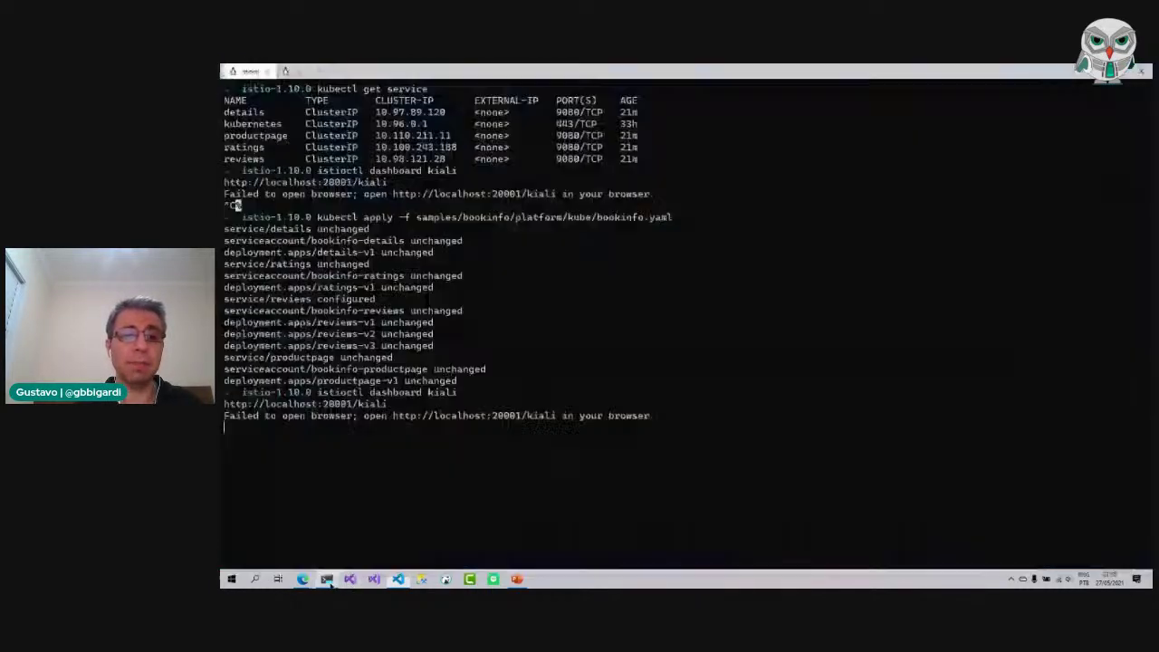
pyautogui.hotkey('ctrl', 'c')
pyautogui.press('Up')
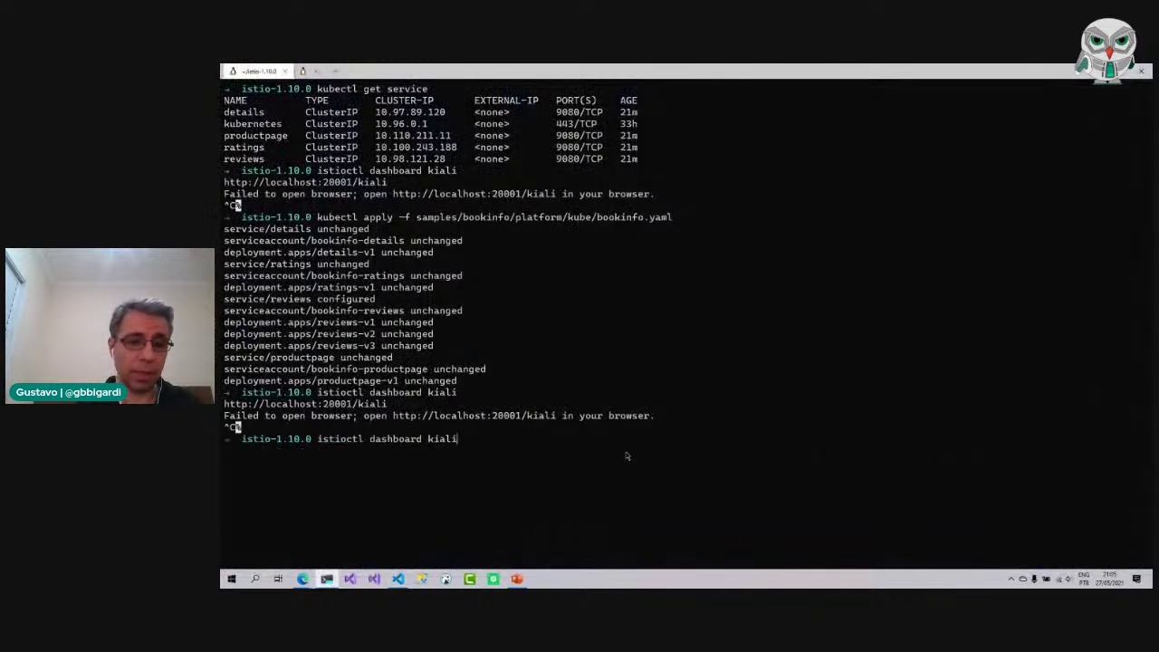
pyautogui.press('Up')
pyautogui.press('Return')
# Relaunch the Kiali dashboard with istioctl dashboard kiali.
pyautogui.press('Up')
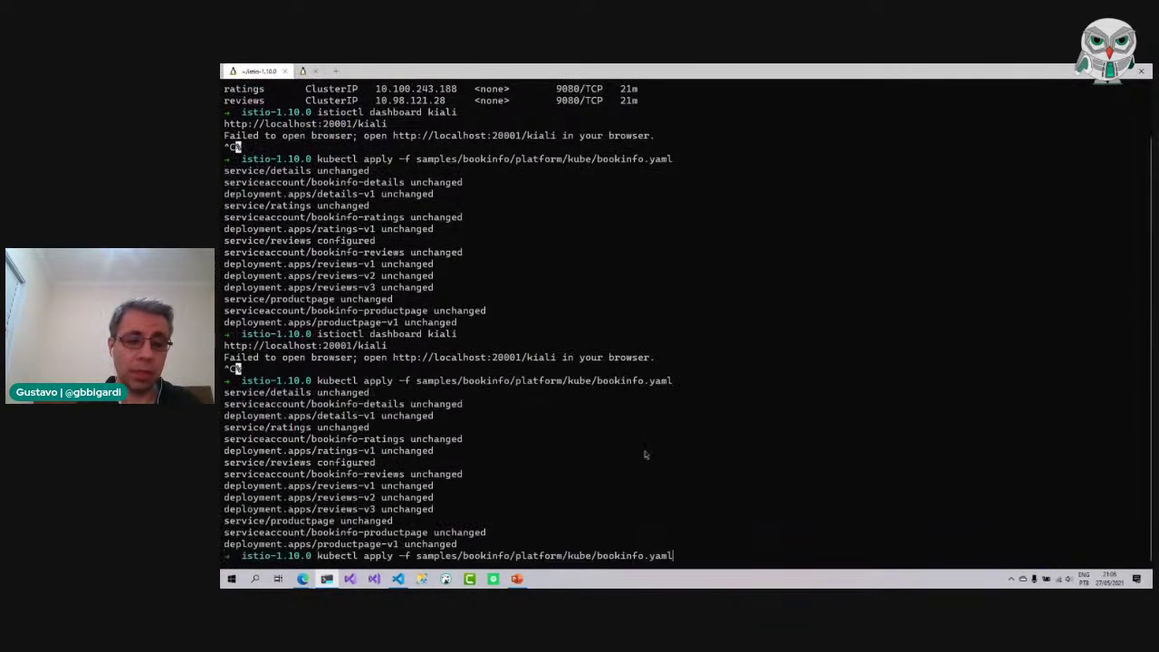
pyautogui.press('Up')
pyautogui.press('Return')
# Reload the reviews service page in Kiali to examine the traffic distribution across all reviews workloads.
pyautogui.hotkey('alt', 'Tab')
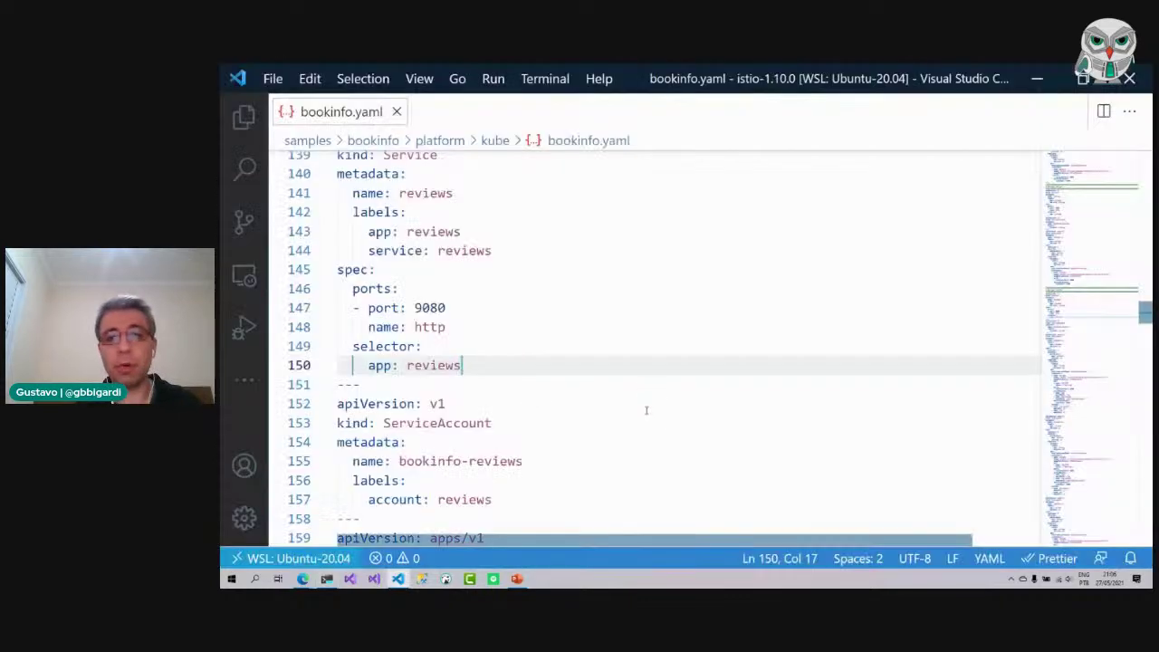
pyautogui.hotkey('alt', 'Tab')
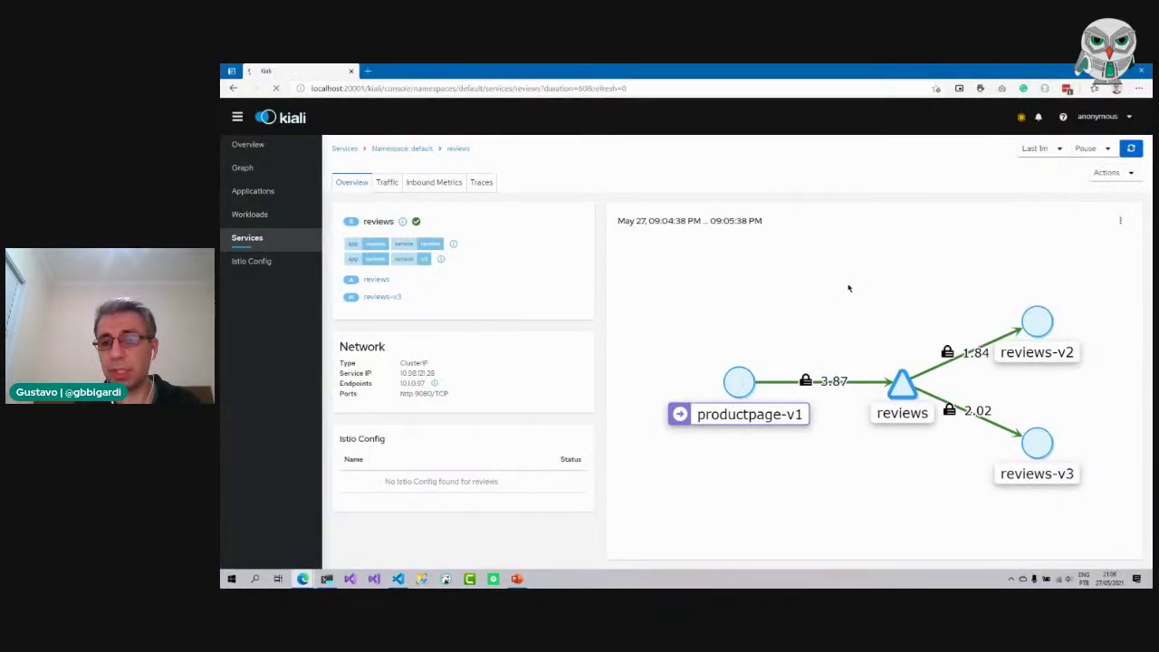
pyautogui.press('F5')
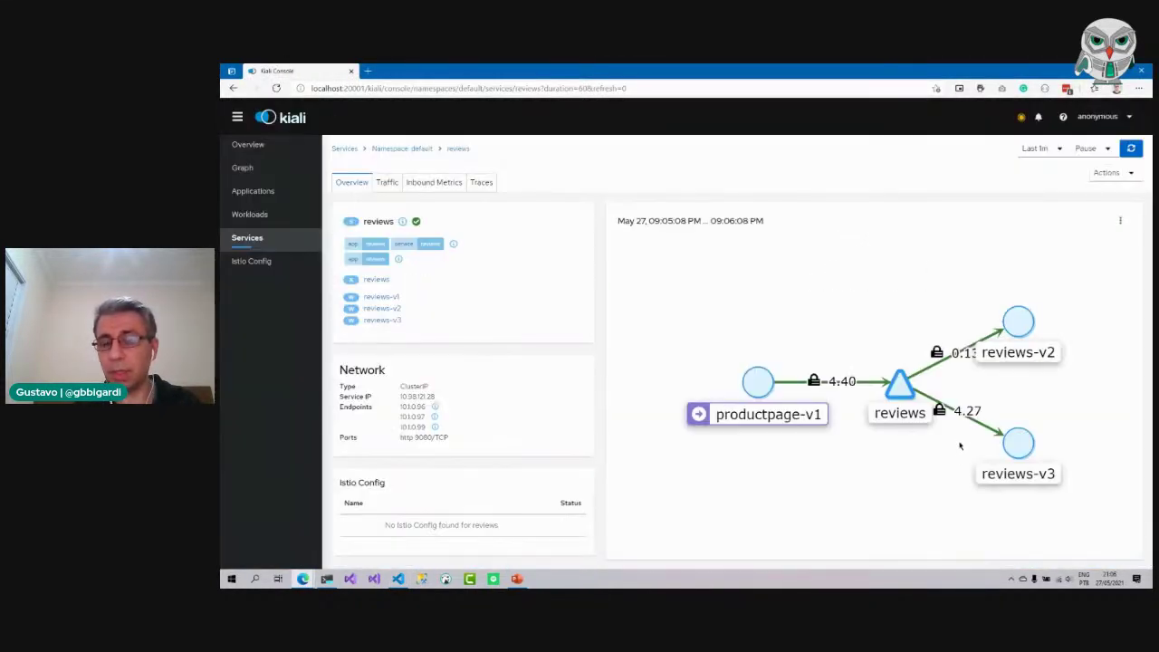
pyautogui.press('F5')
pyautogui.press('F5')
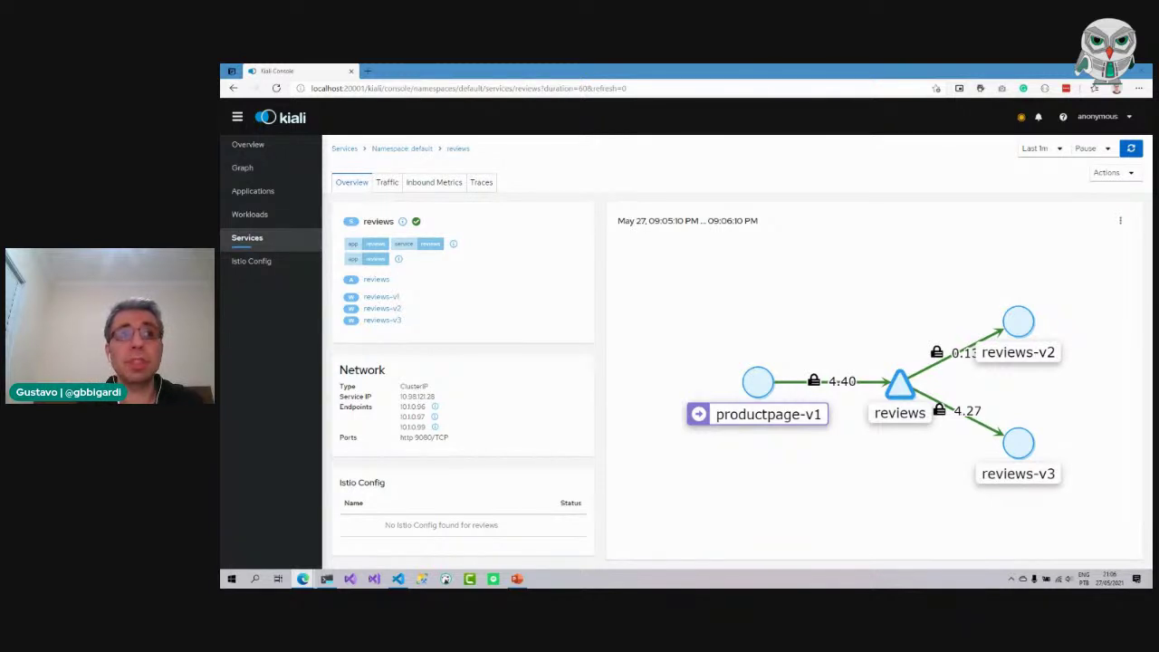
pyautogui.press('F5')
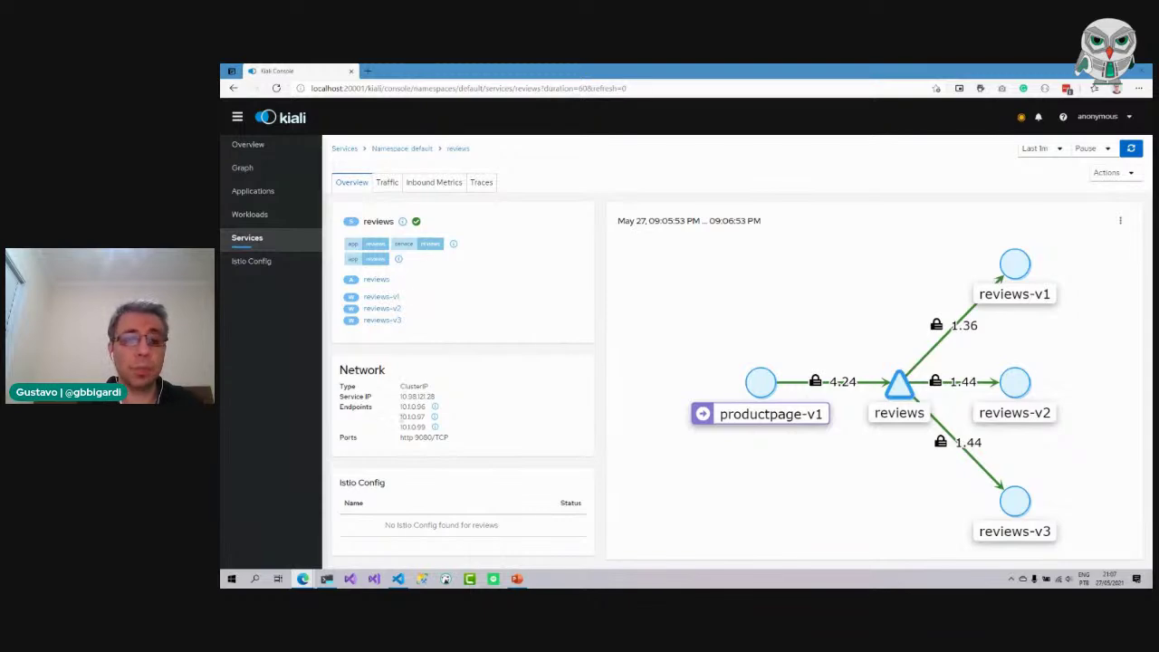
# Open virtual-service-reviews-test-v2.yaml from samples/bookinfo/networking in Visual Studio Code and hide the file explorer.
pyautogui.click(398, 579)
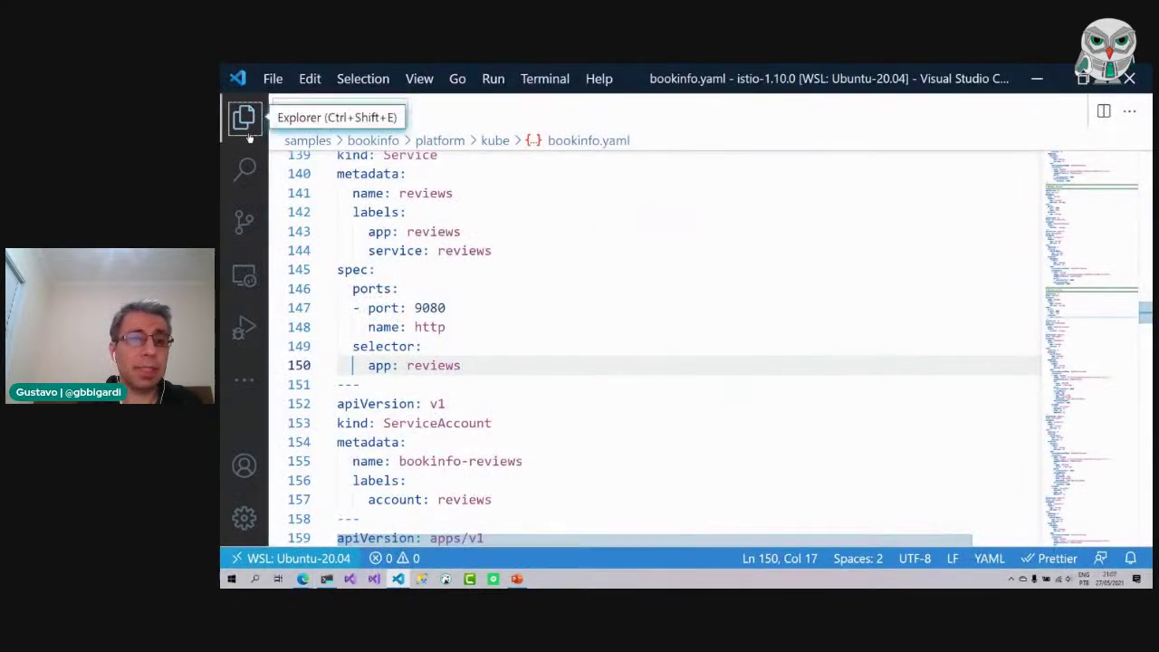
pyautogui.click(243, 116)
pyautogui.moveTo(625, 336); pyautogui.dragTo(620, 240)
pyautogui.click(384, 310)
pyautogui.click(373, 287)
pyautogui.moveTo(624, 239); pyautogui.dragTo(625, 326)
pyautogui.scroll(1, 497, 359)
pyautogui.click(448, 380)
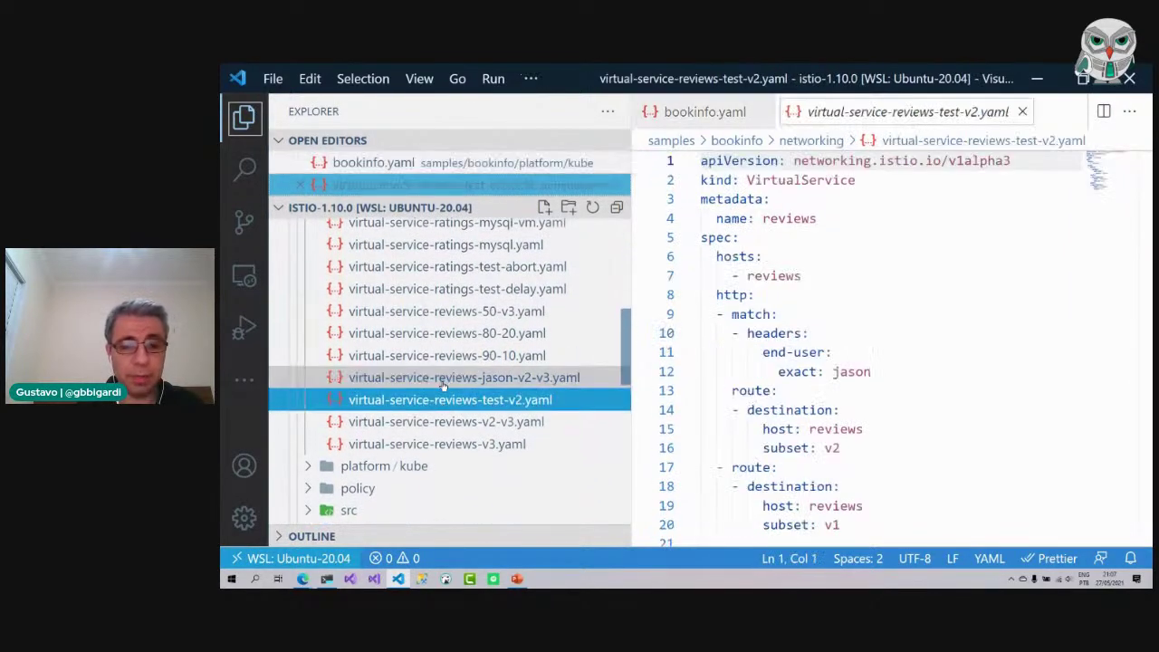
pyautogui.hotkey('ctrl', 'b')
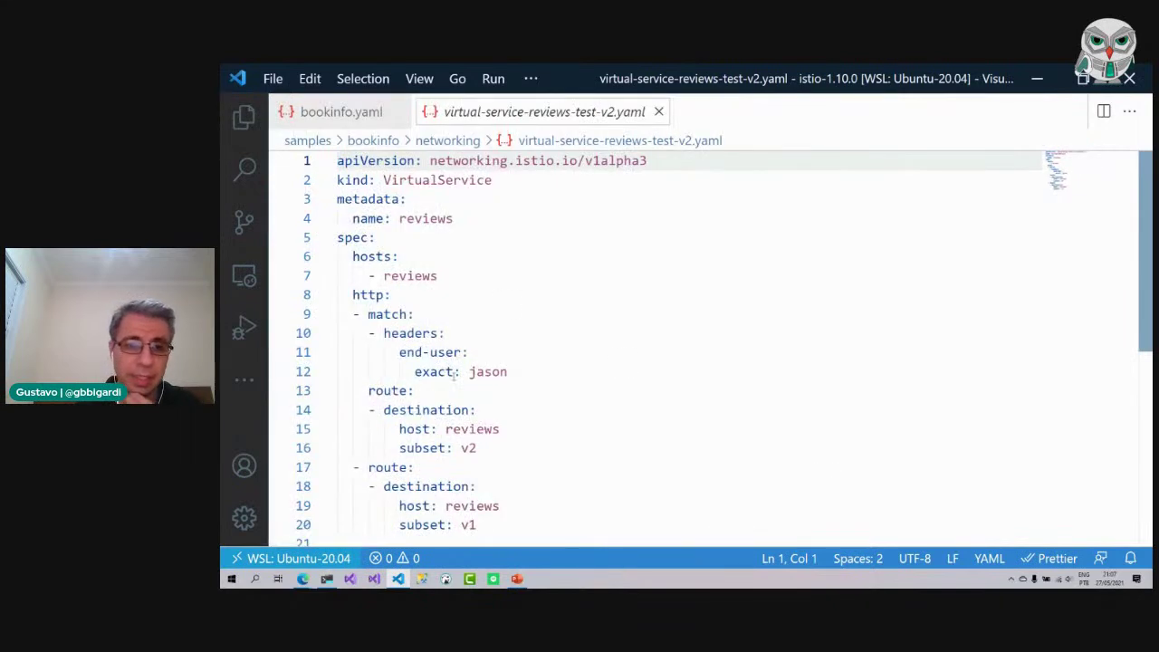
# Examine the VirtualService kind and the reviews entry under hosts in virtual-service-reviews-test-v2.yaml.
pyautogui.moveTo(384, 180); pyautogui.dragTo(497, 181)
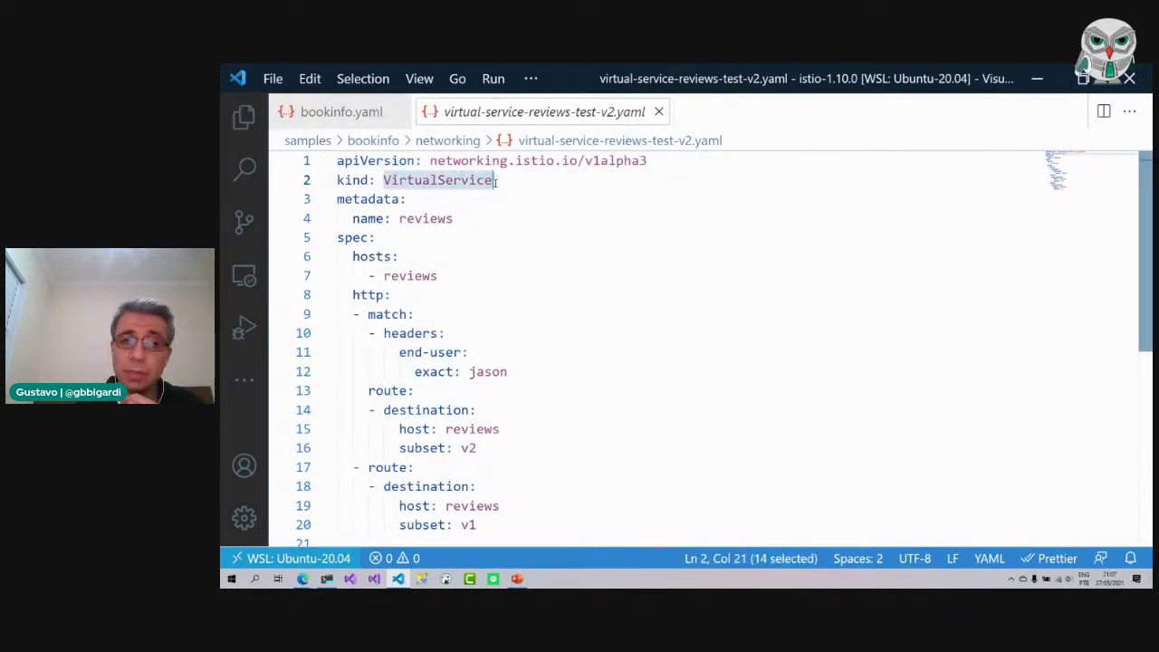
pyautogui.moveTo(354, 256); pyautogui.dragTo(438, 277)
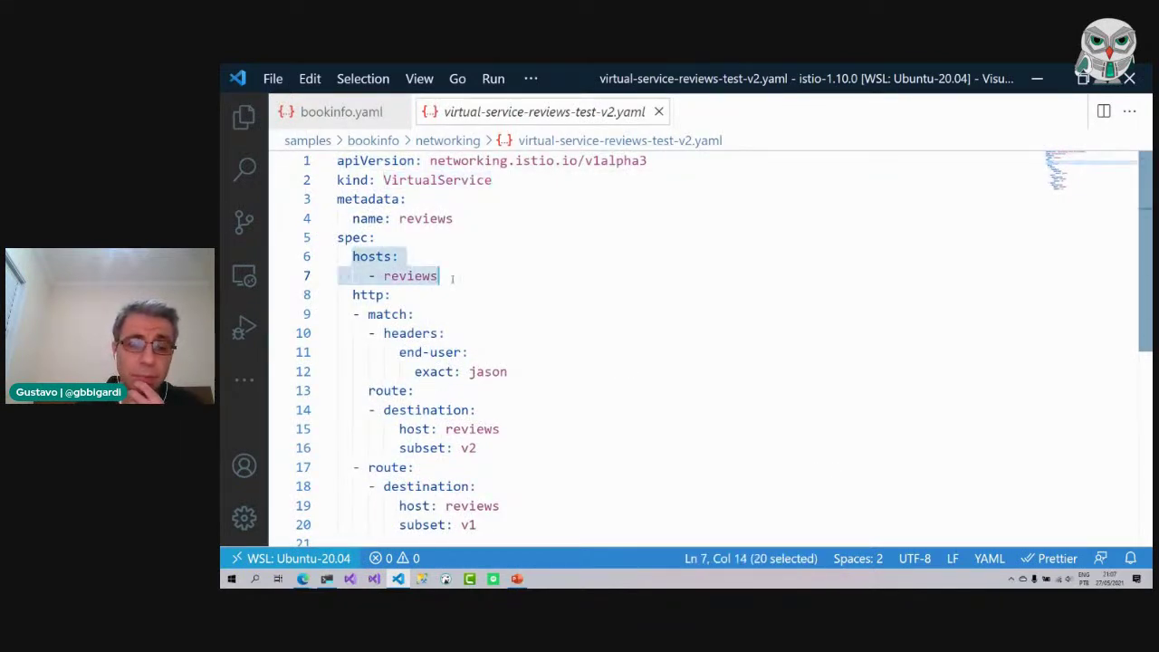
pyautogui.doubleClick(432, 277)
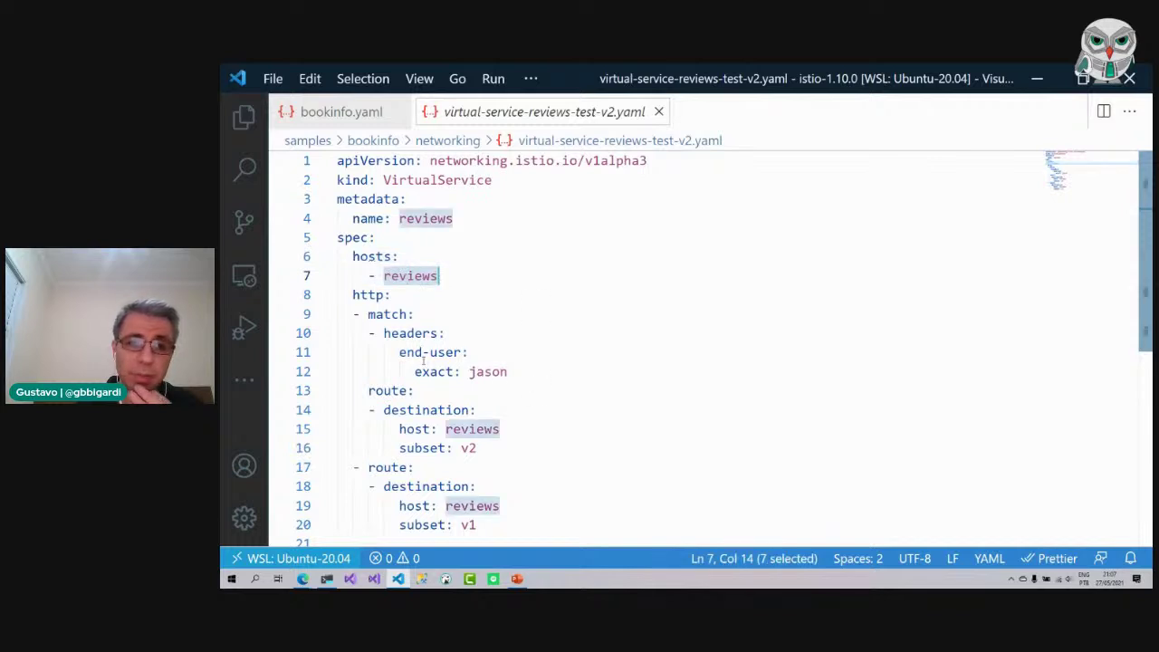
pyautogui.scroll(-2, 436, 272)
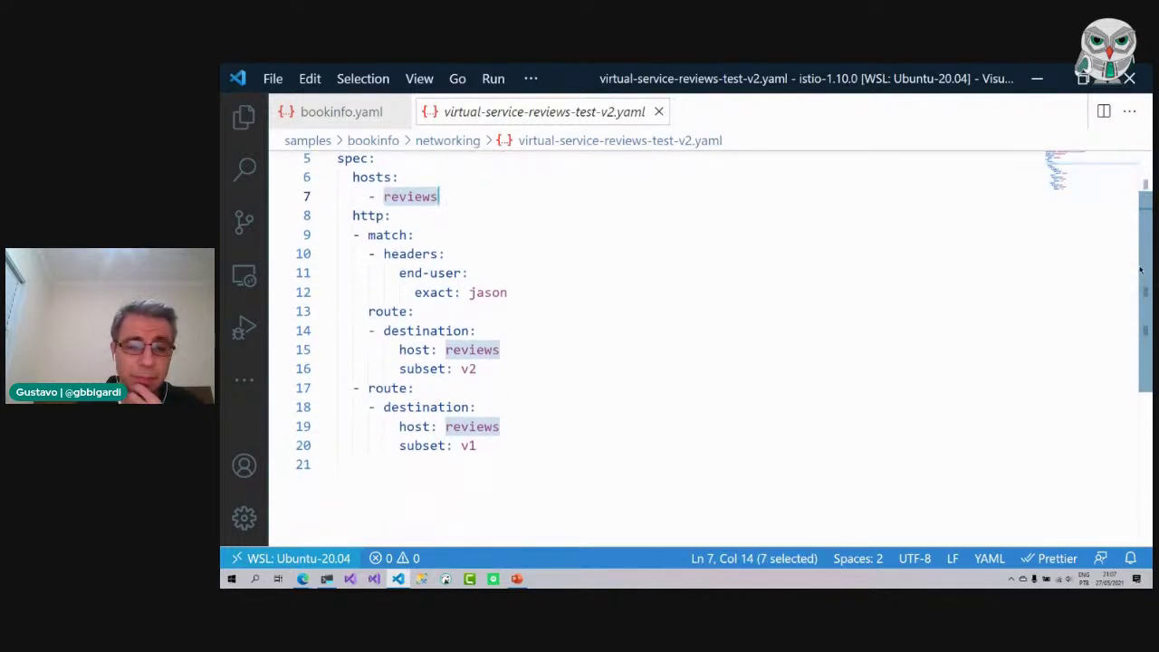
# Highlight the match block with its end-user header and exact value to examine the routing condition.
pyautogui.moveTo(384, 254); pyautogui.dragTo(465, 273)
pyautogui.click(453, 272)
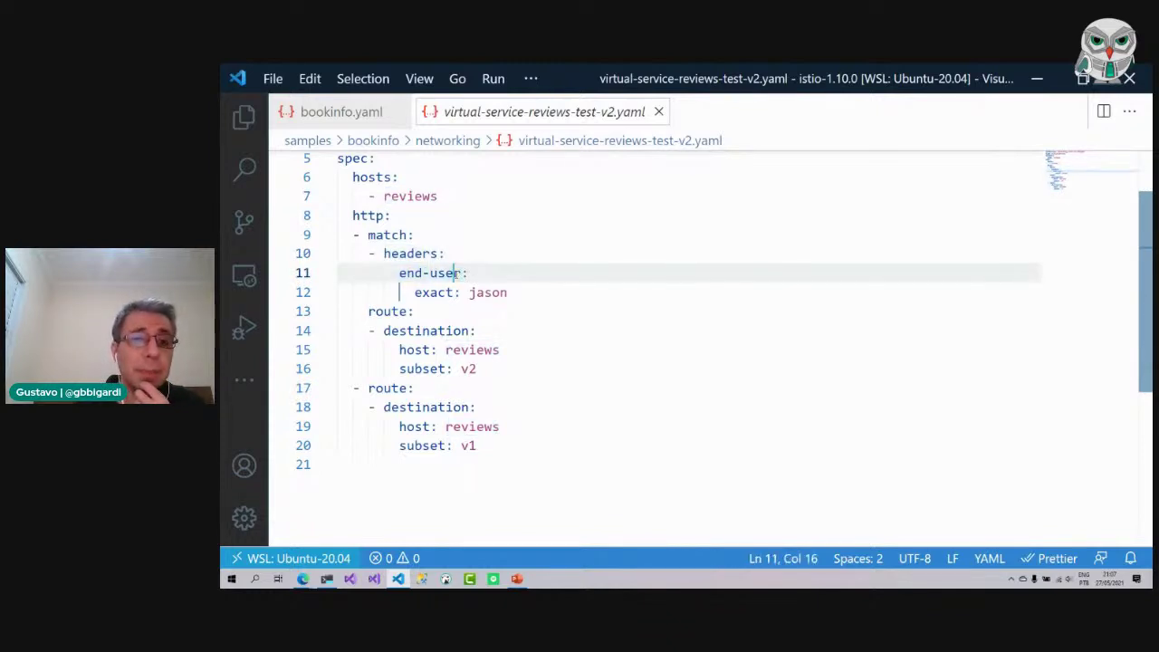
pyautogui.moveTo(400, 272)
pyautogui.mouseDown()
pyautogui.moveTo(466, 273)
pyautogui.moveTo(518, 292)
pyautogui.moveTo(384, 257)
pyautogui.mouseUp()
pyautogui.click(520, 291)
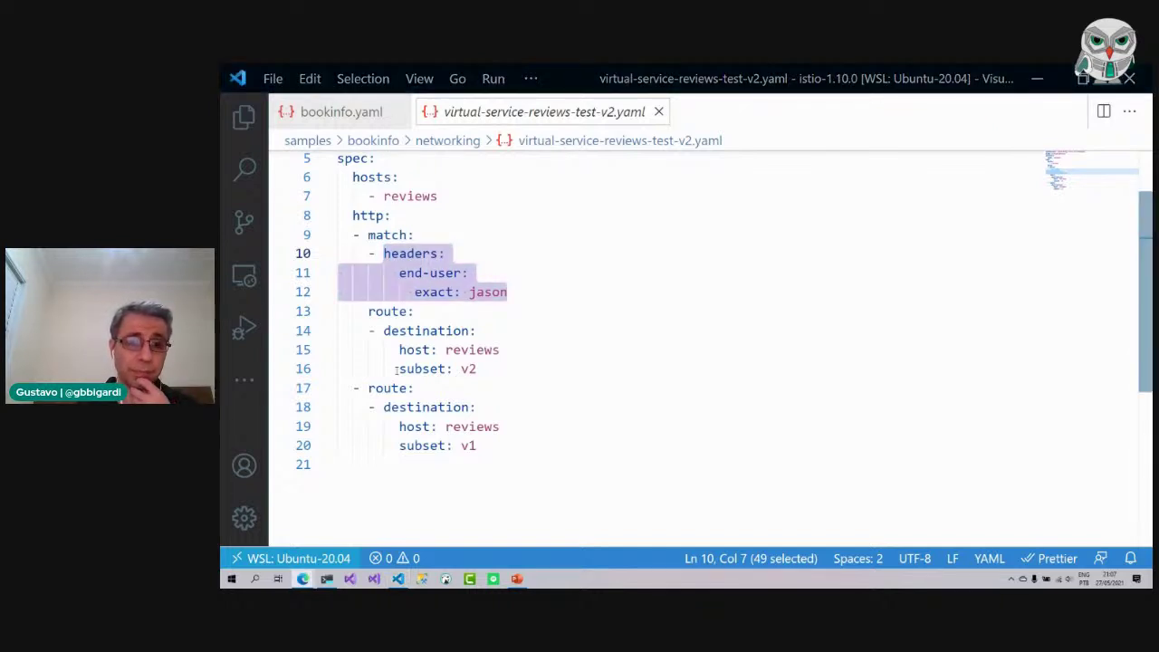
pyautogui.hotkey('alt', 'Tab')
pyautogui.click(391, 254)
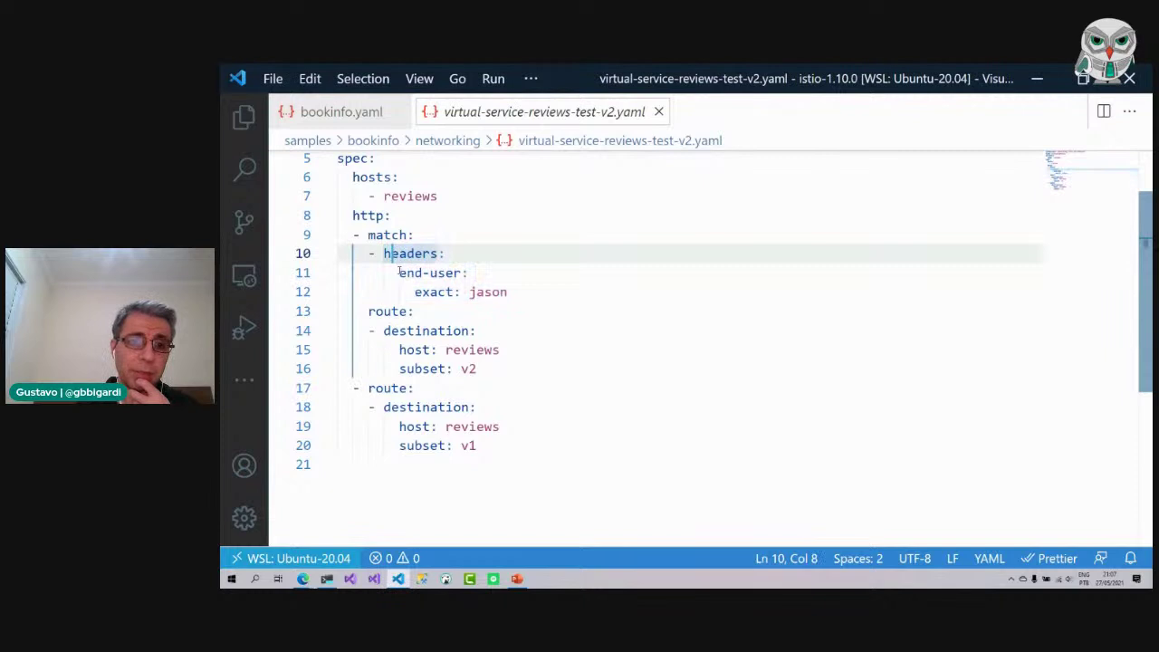
pyautogui.doubleClick(415, 273)
pyautogui.moveTo(415, 291); pyautogui.dragTo(547, 290)
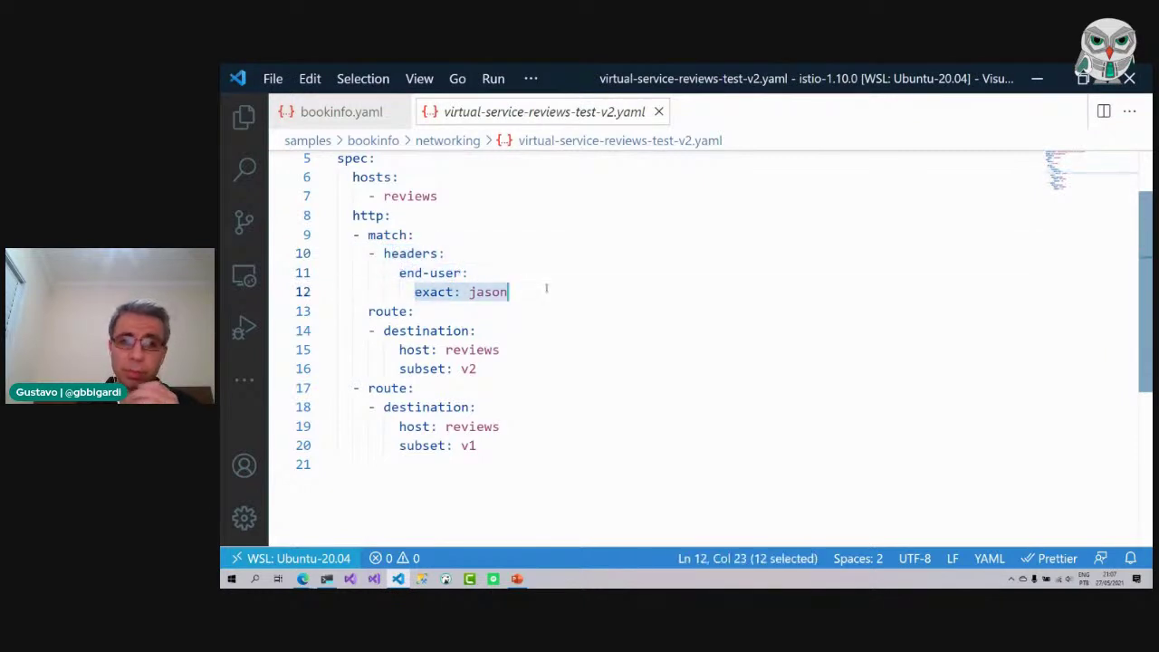
pyautogui.click(562, 291)
pyautogui.doubleClick(541, 292)
pyautogui.moveTo(540, 291); pyautogui.dragTo(375, 237)
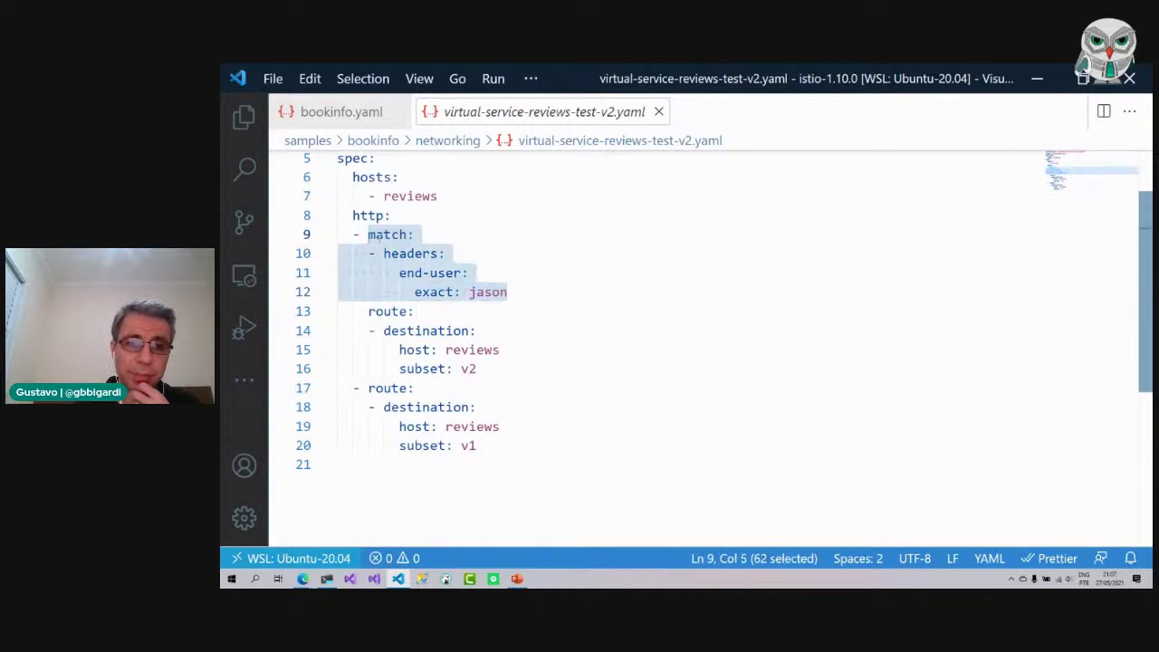
# Examine the route to reviews subset v2, the default route to subset v1, and the metadata name.
pyautogui.moveTo(368, 311); pyautogui.dragTo(507, 373)
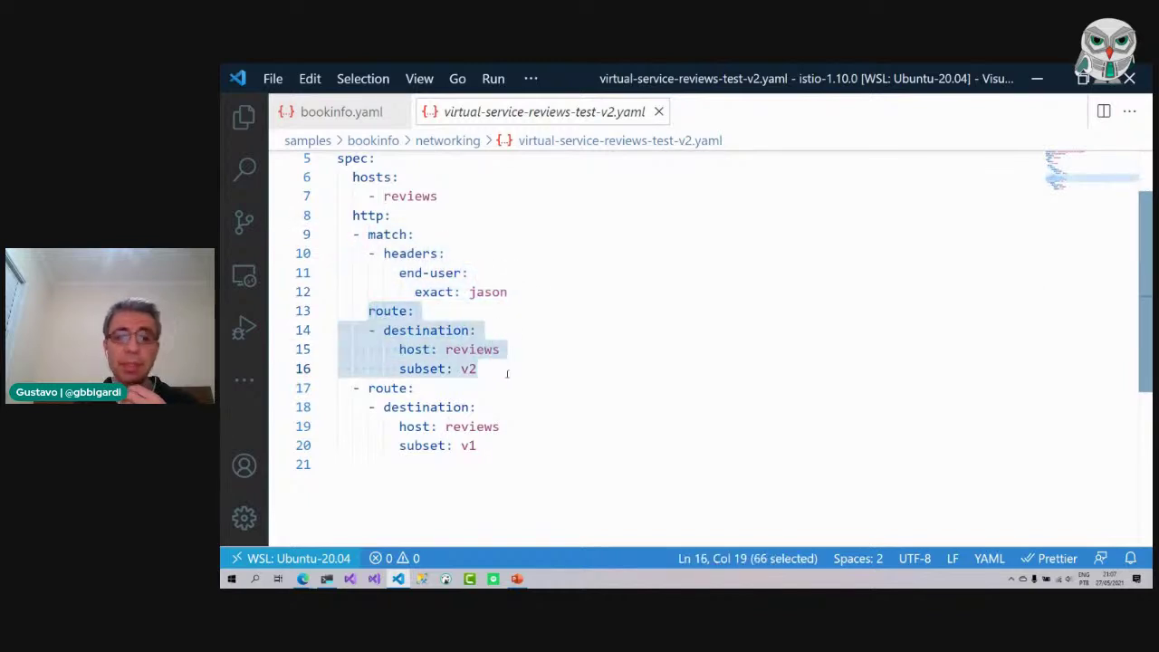
pyautogui.moveTo(364, 389); pyautogui.dragTo(494, 445)
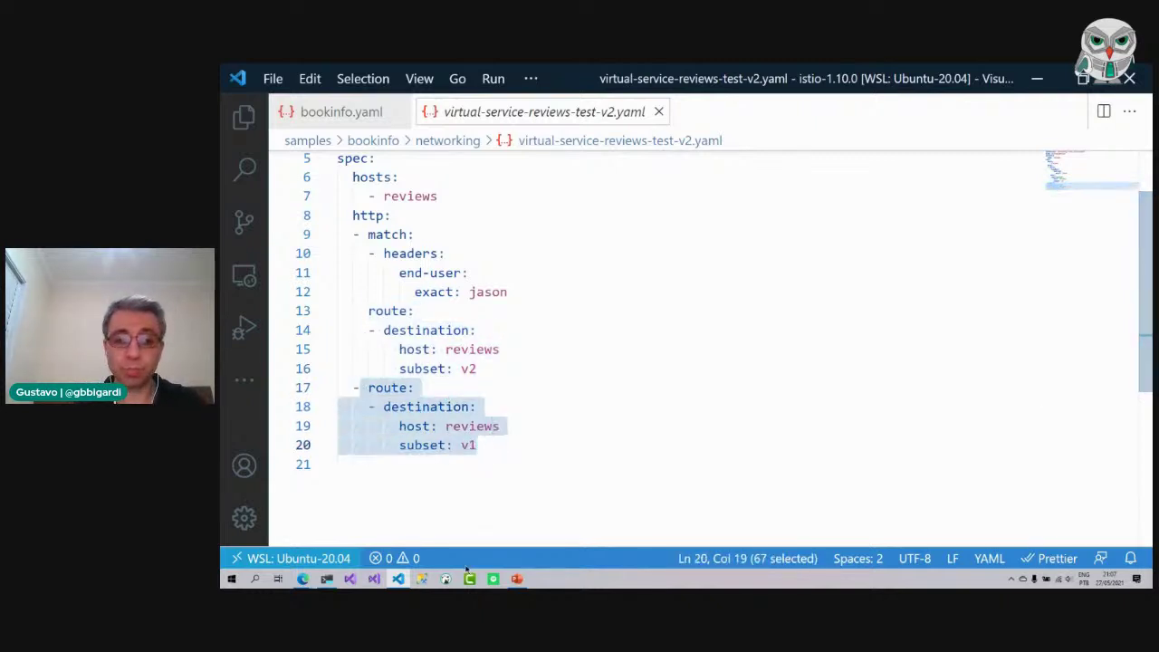
pyautogui.scroll(2, 484, 354)
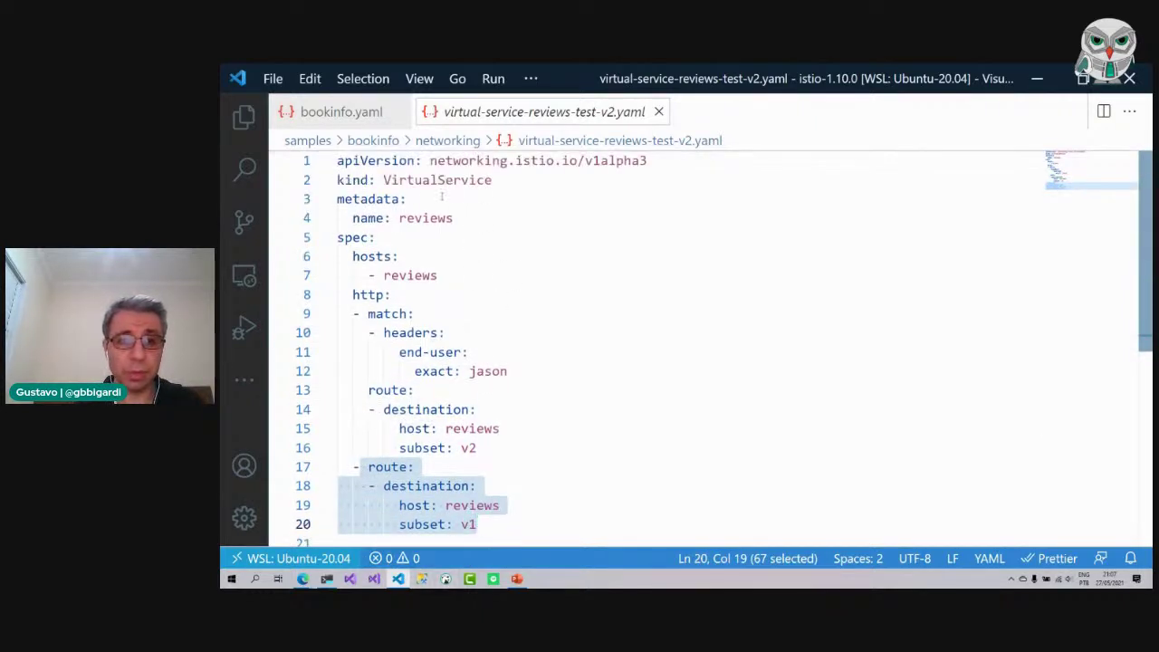
pyautogui.doubleClick(425, 218)
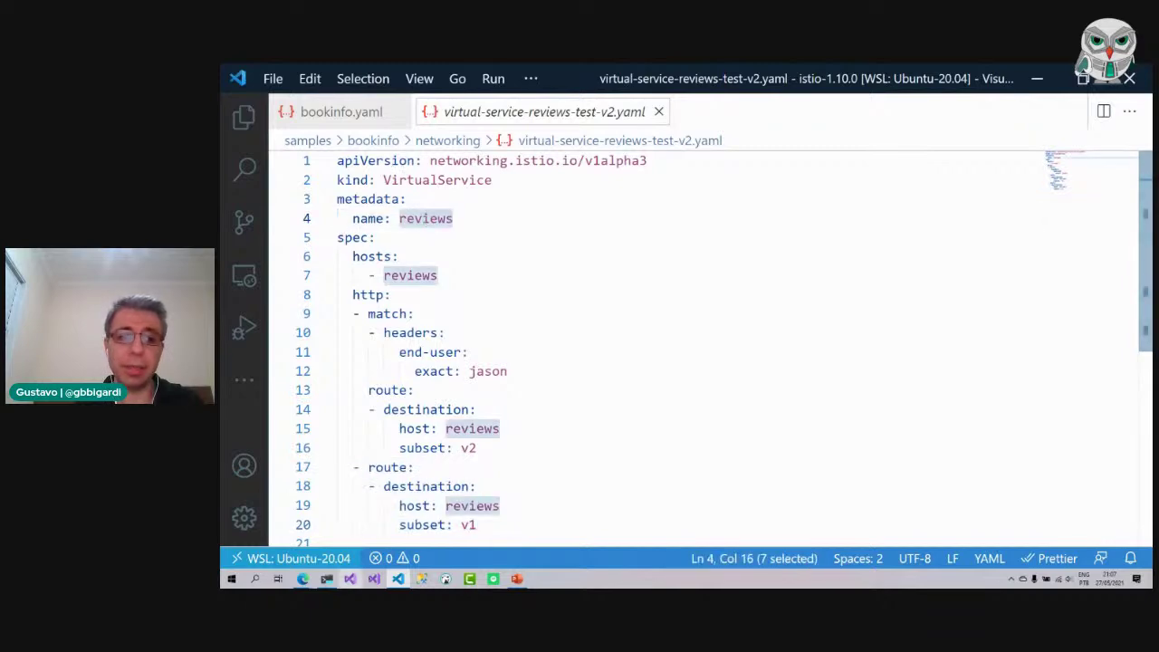
# Switch to the terminal, interrupt the Kiali dashboard and clear the screen.
pyautogui.click(327, 580)
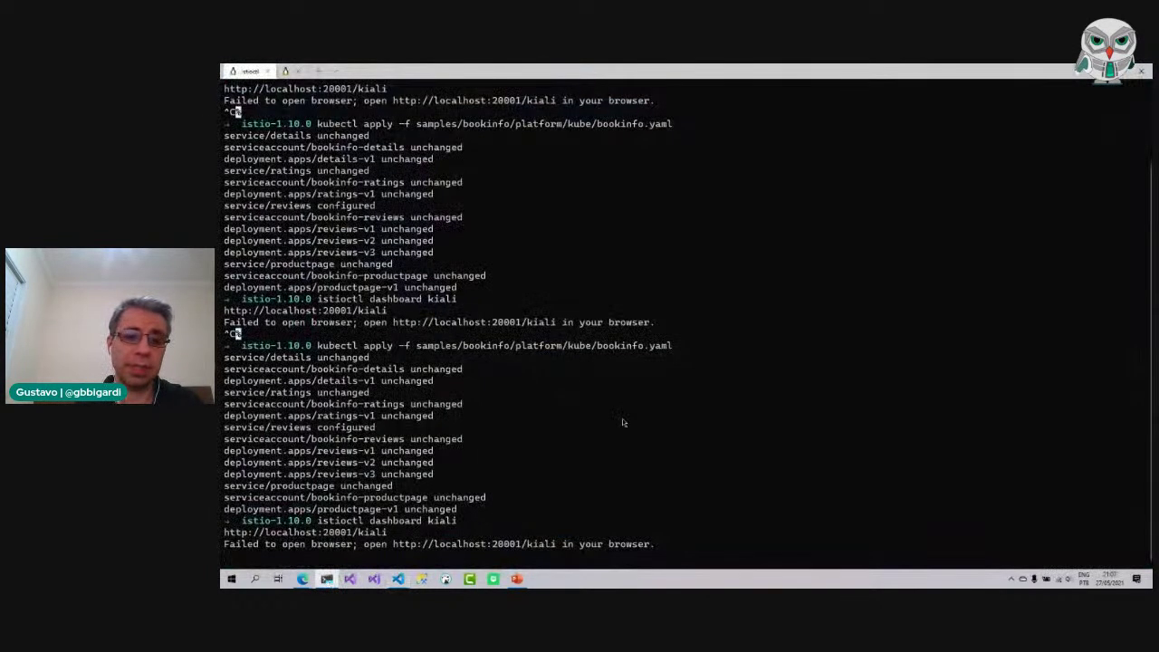
pyautogui.hotkey('ctrl', 'c')
pyautogui.write('cleqr')
pyautogui.press('Return')
pyautogui.write('clear')
pyautogui.press('Return')
# Apply samples/bookinfo/networking/virtual-service-reviews-test-v2.yaml with kubectl apply -f.
pyautogui.write('kubect')
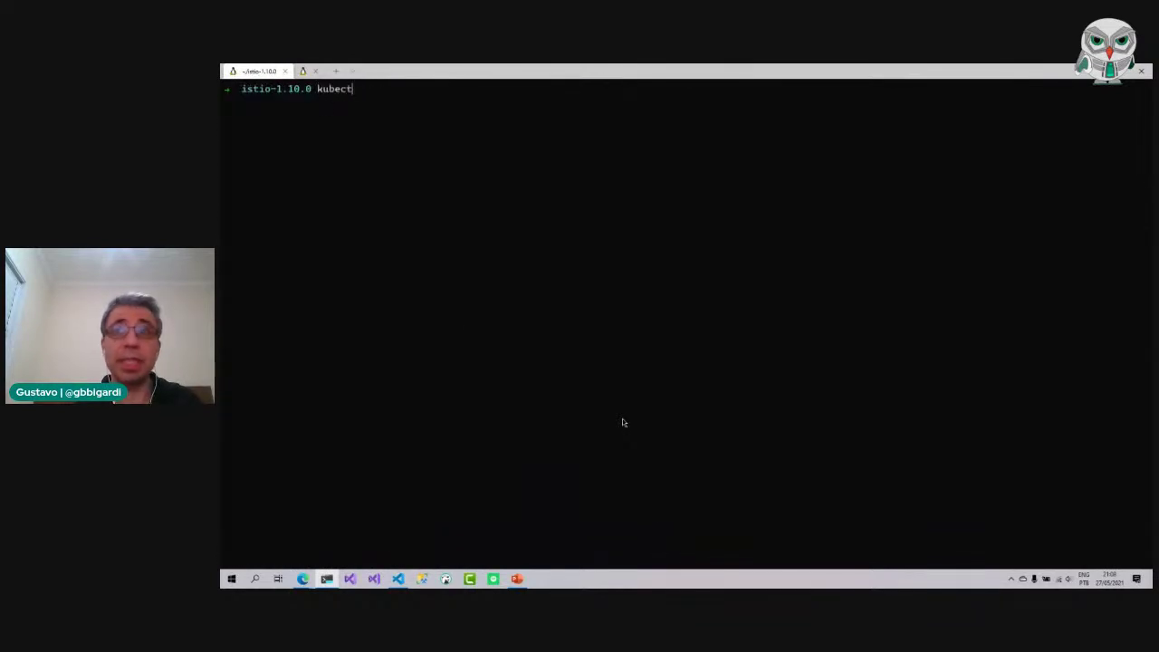
pyautogui.write('l apply -f')
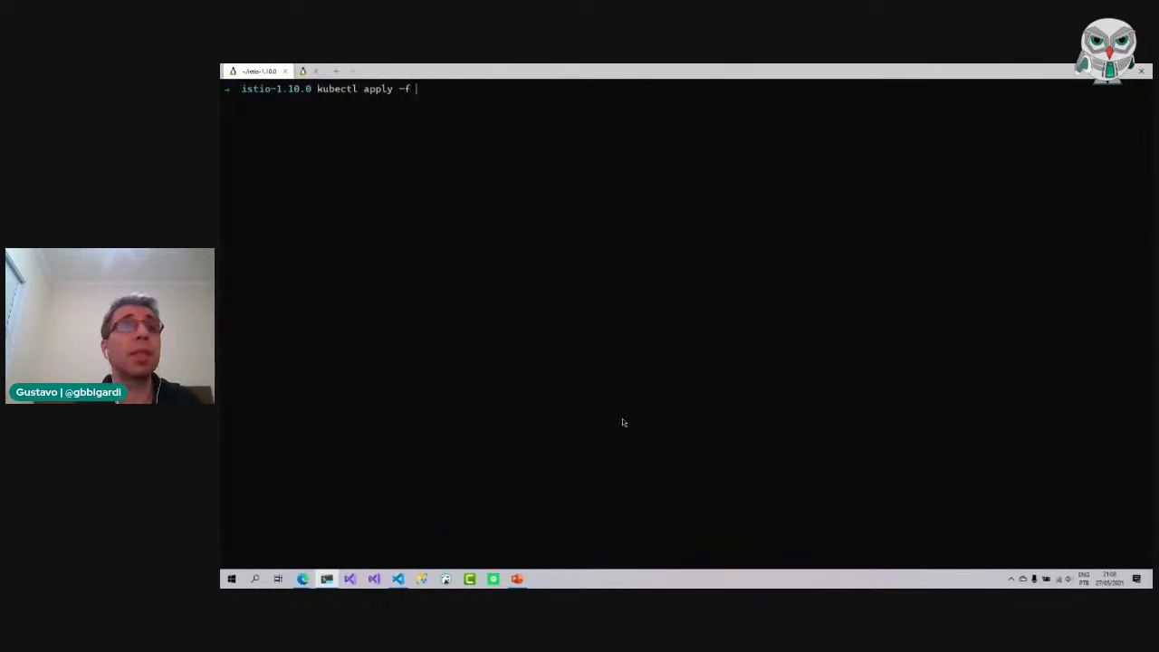
pyautogui.write(' sa')
pyautogui.press('Tab')
pyautogui.write('bo')
pyautogui.press('Tab')
pyautogui.write('net')
pyautogui.press('Tab')
pyautogui.write('vir')
pyautogui.press('Tab')
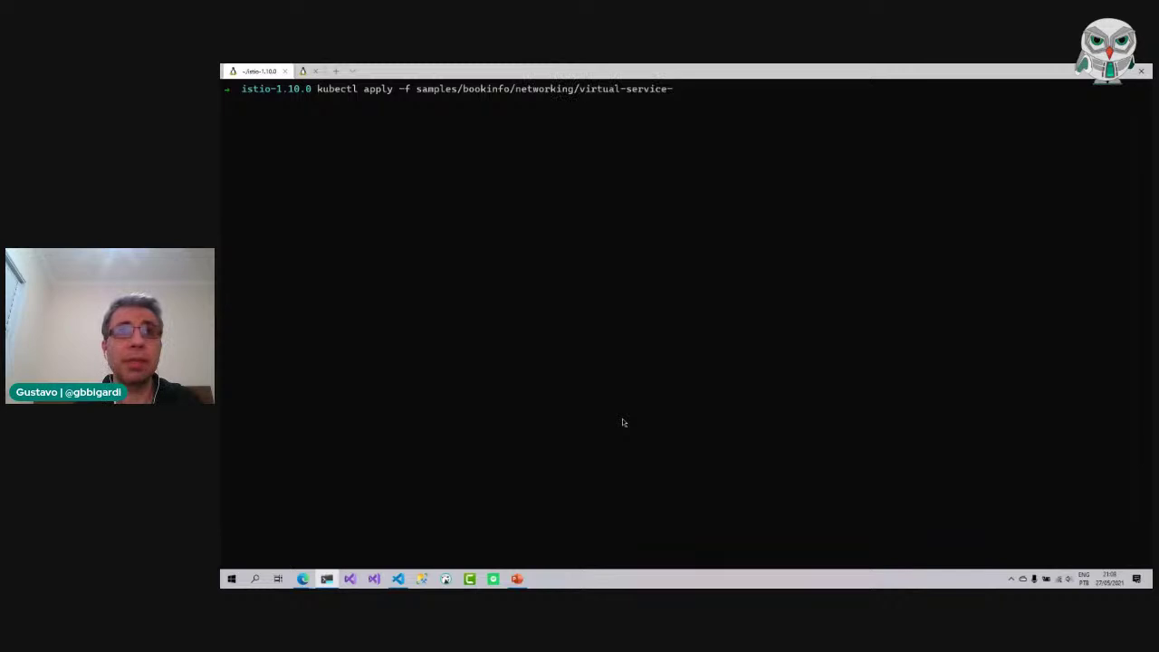
pyautogui.write('re')
pyautogui.press('Tab')
pyautogui.write('t')
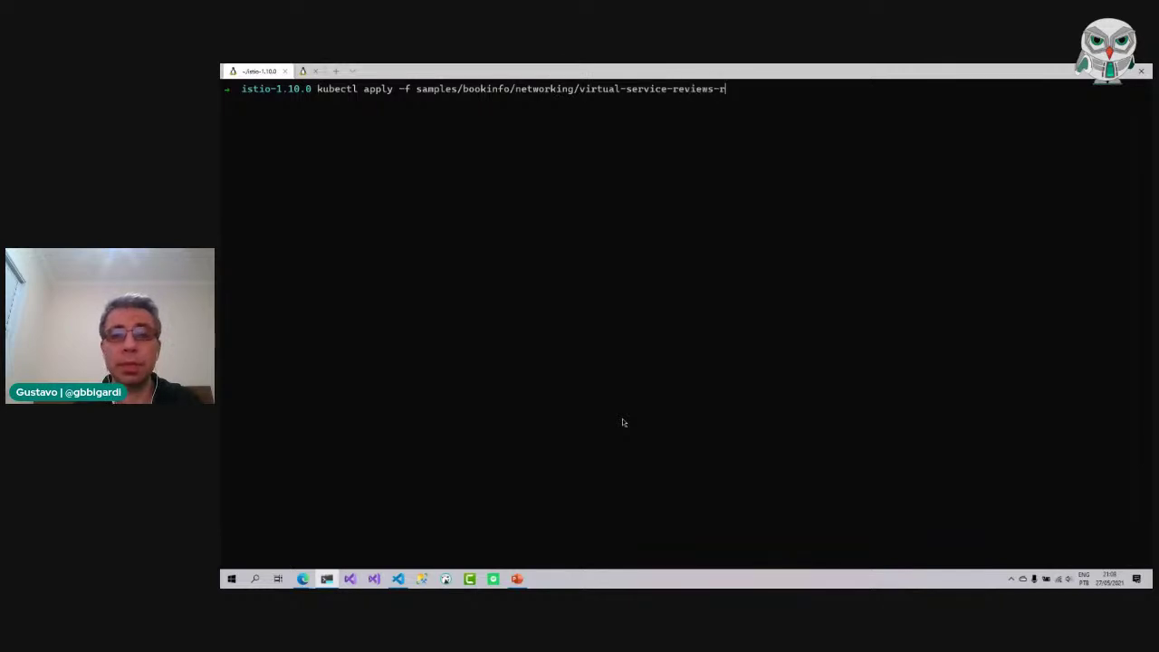
pyautogui.press('Tab')
pyautogui.press('Return')
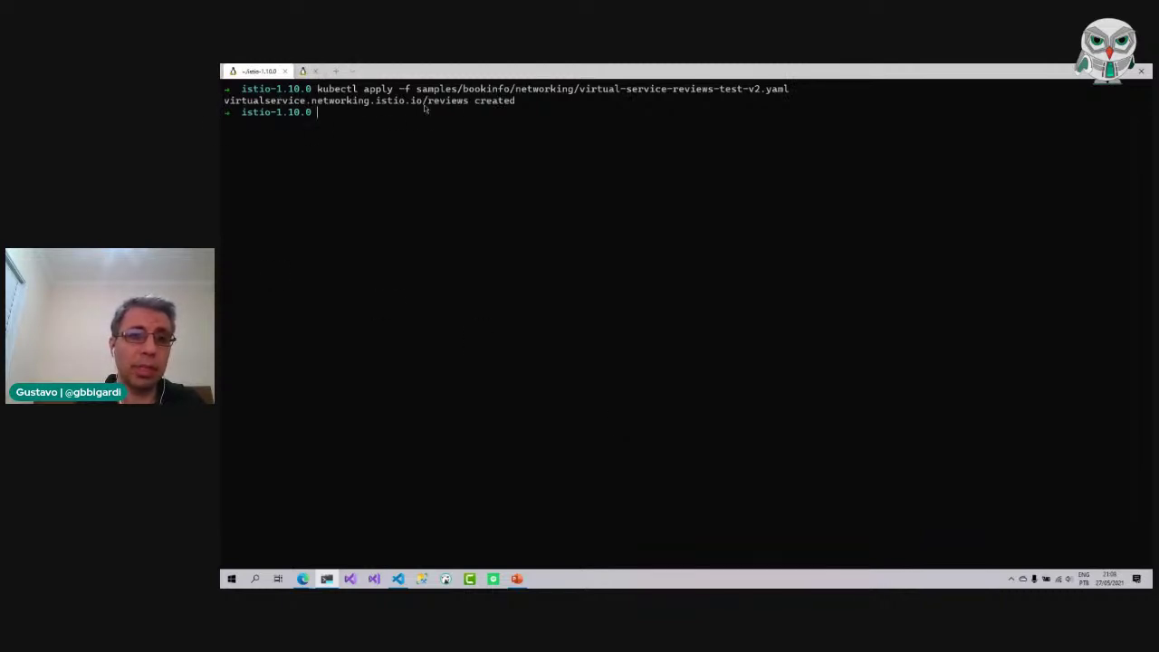
# Highlight the apply output for reviews and relaunch the Kiali dashboard with istioctl dashboard kiali.
pyautogui.moveTo(424, 102); pyautogui.dragTo(510, 107)
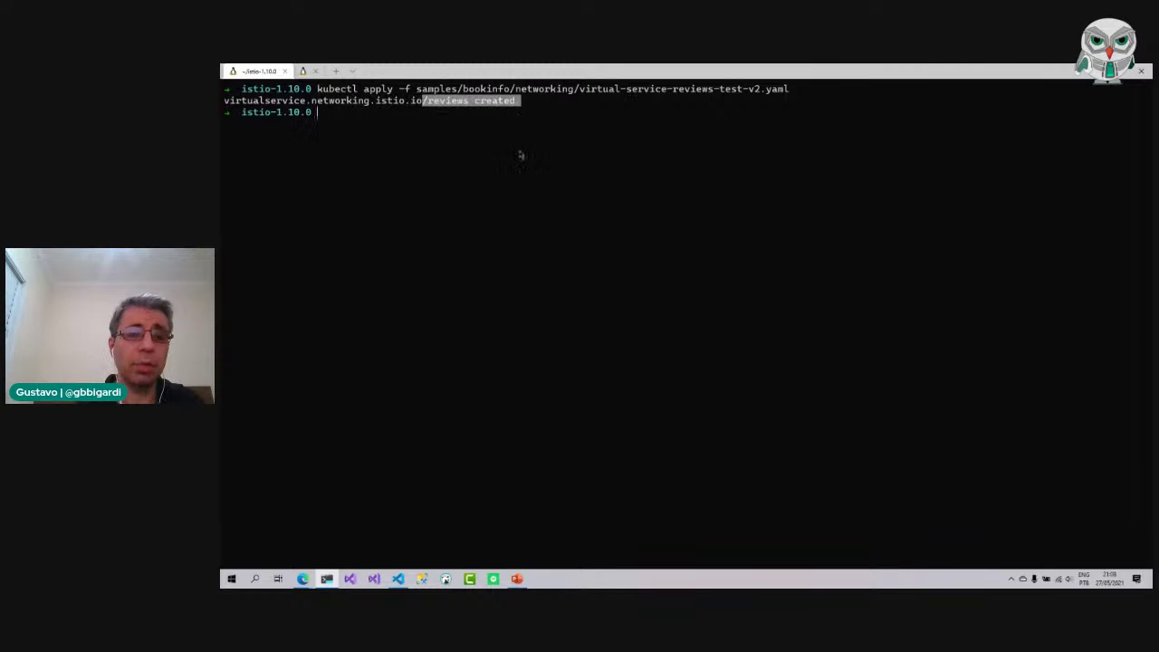
pyautogui.press('Up')
pyautogui.press('Up')
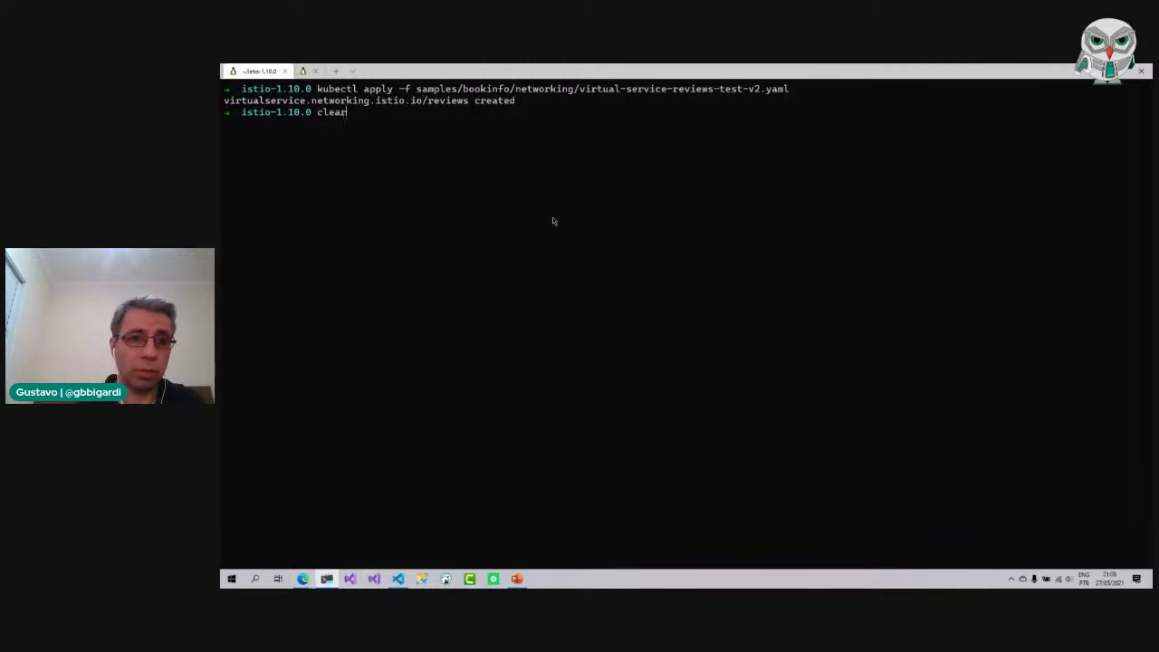
pyautogui.press('Up')
pyautogui.press('Return')
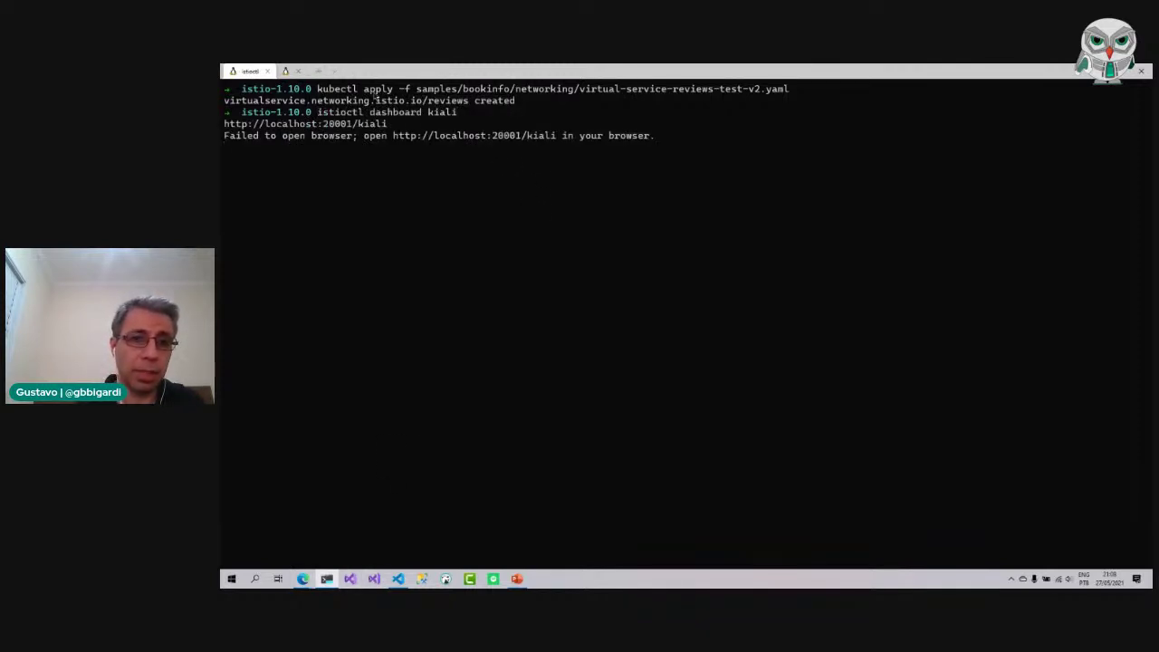
# Switch to the Kiali browser window and reload the reviews service page to examine its traffic and Istio Config.
pyautogui.moveTo(306, 583)
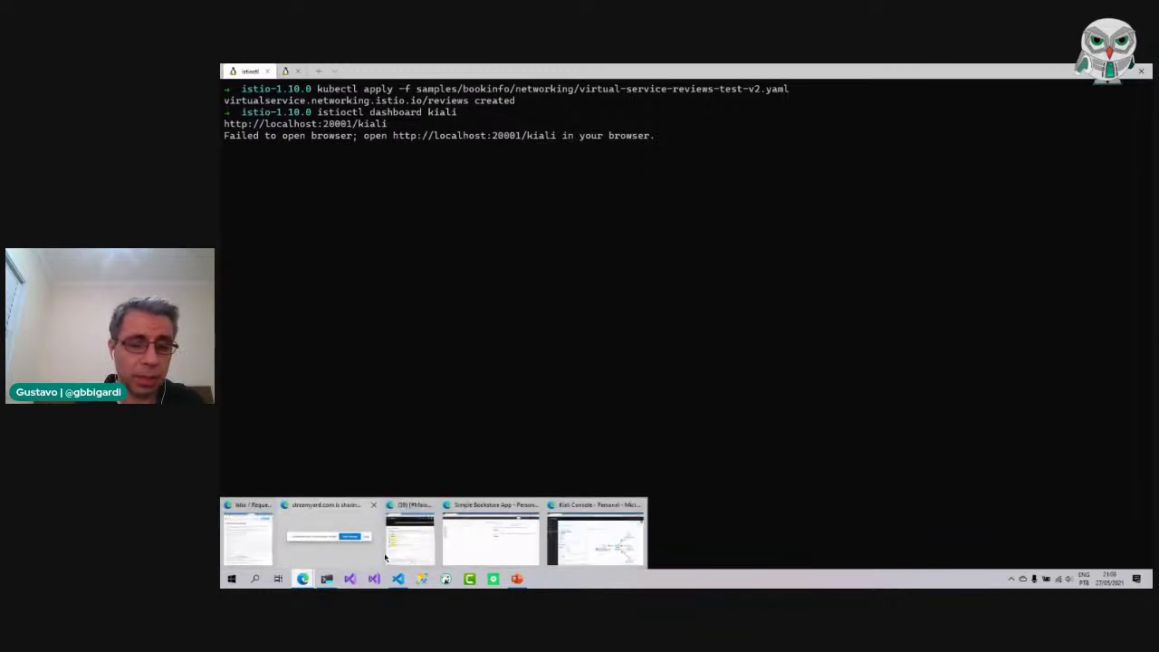
pyautogui.click(490, 539)
pyautogui.moveTo(304, 582)
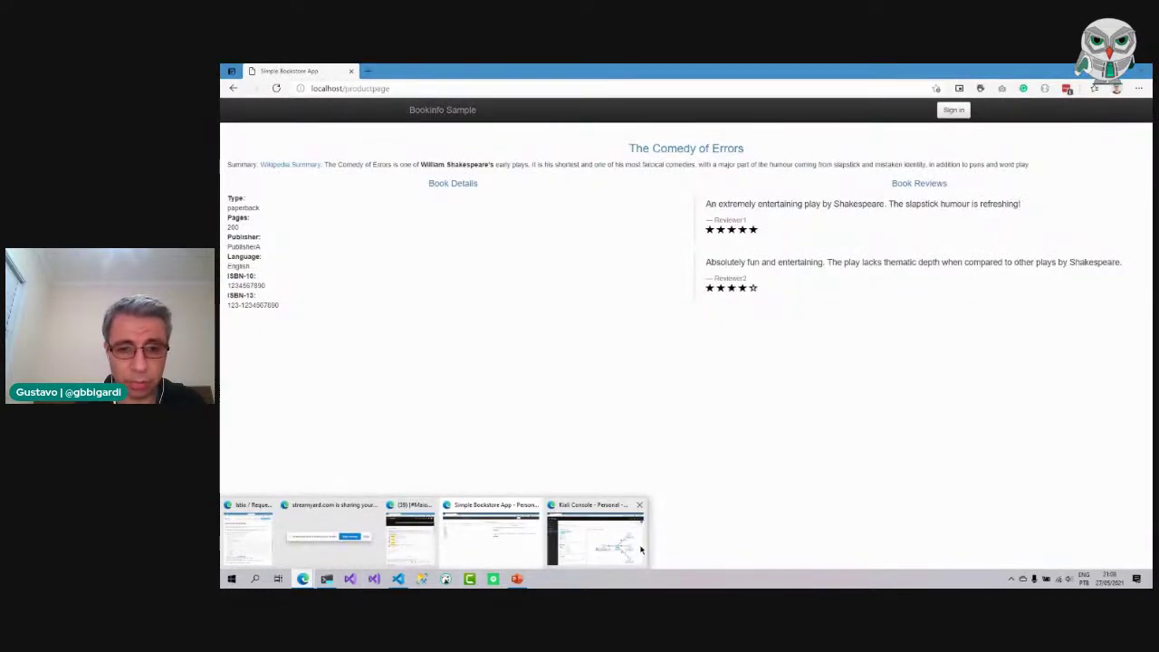
pyautogui.click(596, 542)
pyautogui.press('F5')
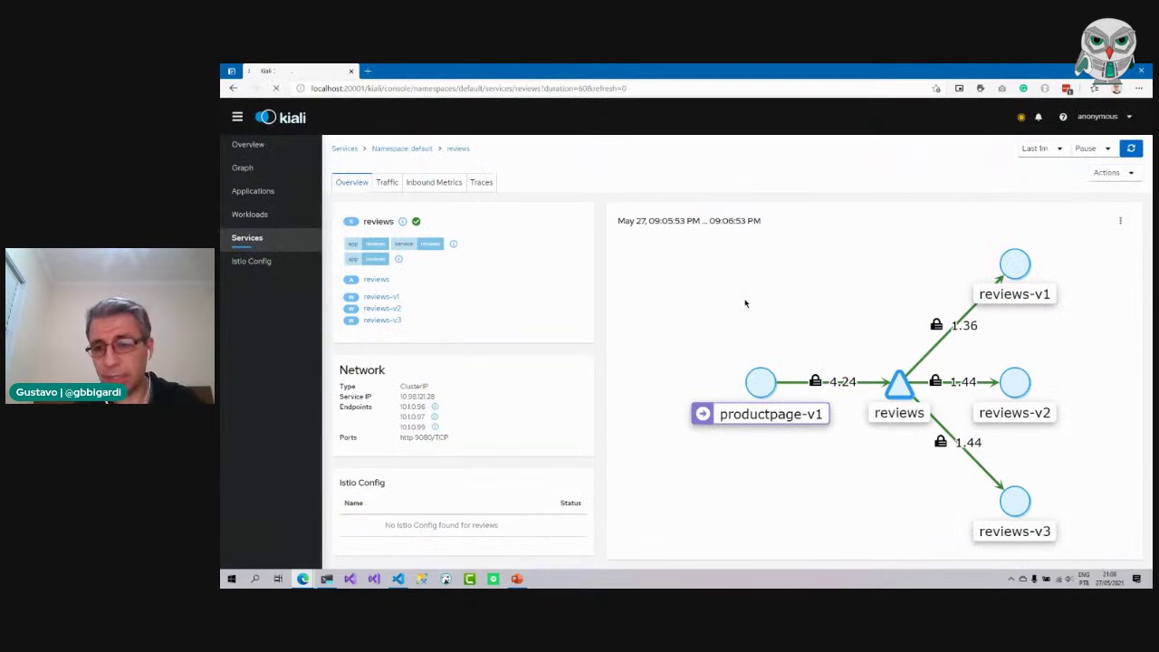
pyautogui.press('F5')
pyautogui.press('F5')
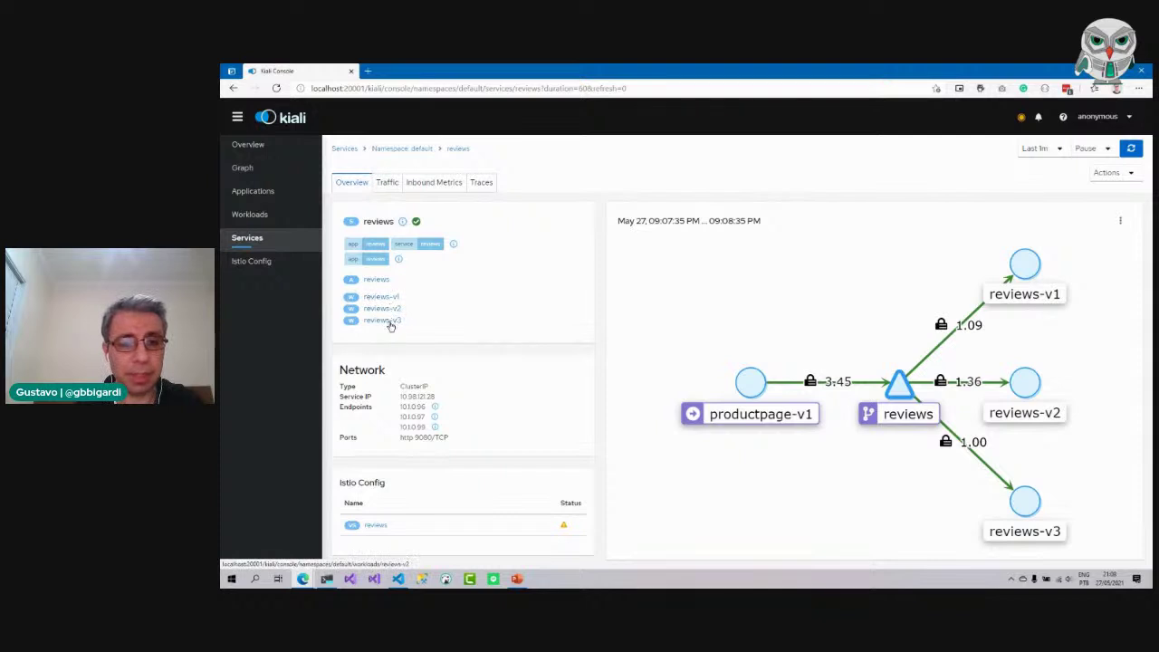
# Examine the reviews:9080 node in Kiali's default namespace graph and compare it with the reviews host in virtual-service-reviews-test-v2.yaml.
pyautogui.click(249, 174)
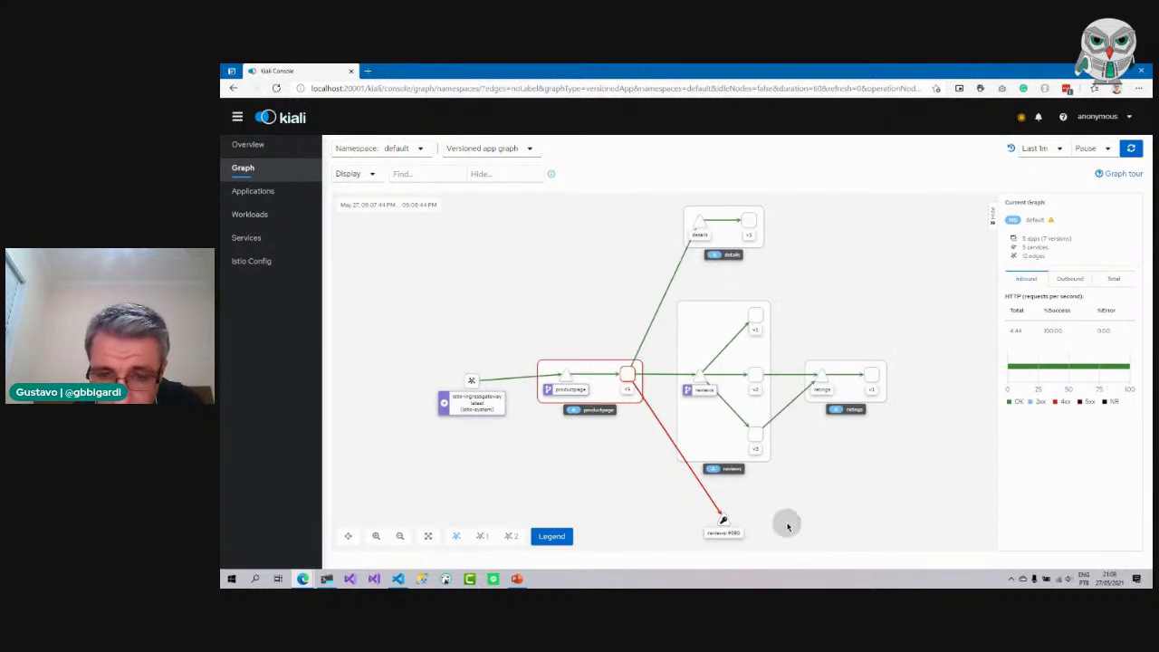
pyautogui.press('F5')
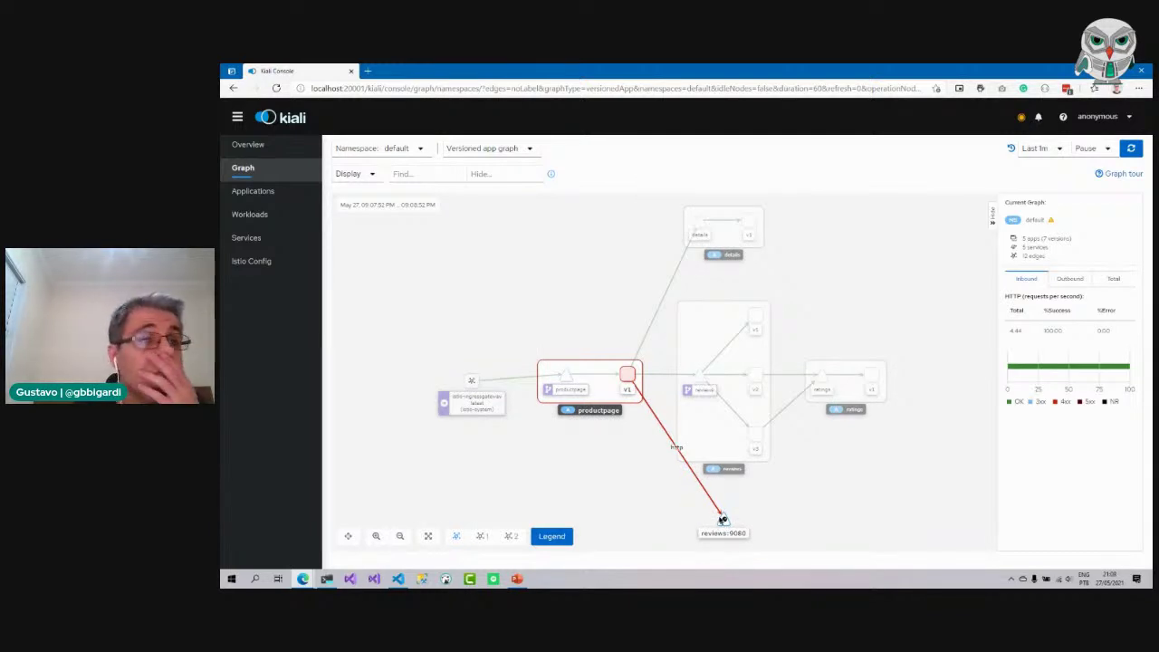
pyautogui.click(398, 579)
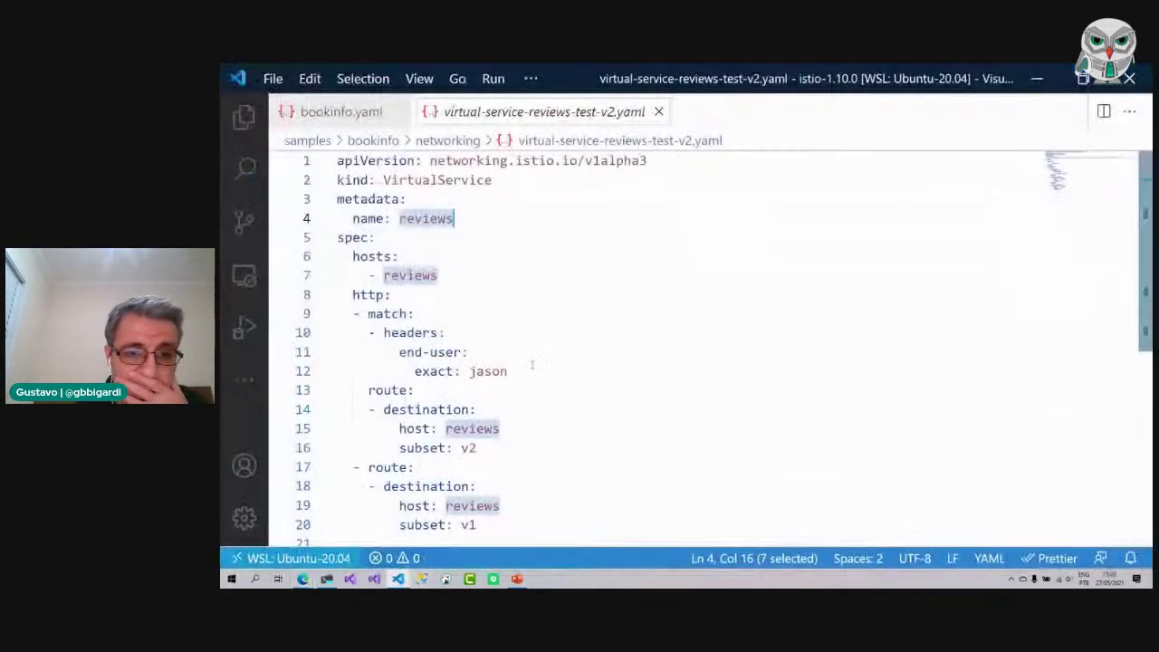
pyautogui.scroll(1, 510, 321)
pyautogui.click(399, 275)
pyautogui.doubleClick(398, 275)
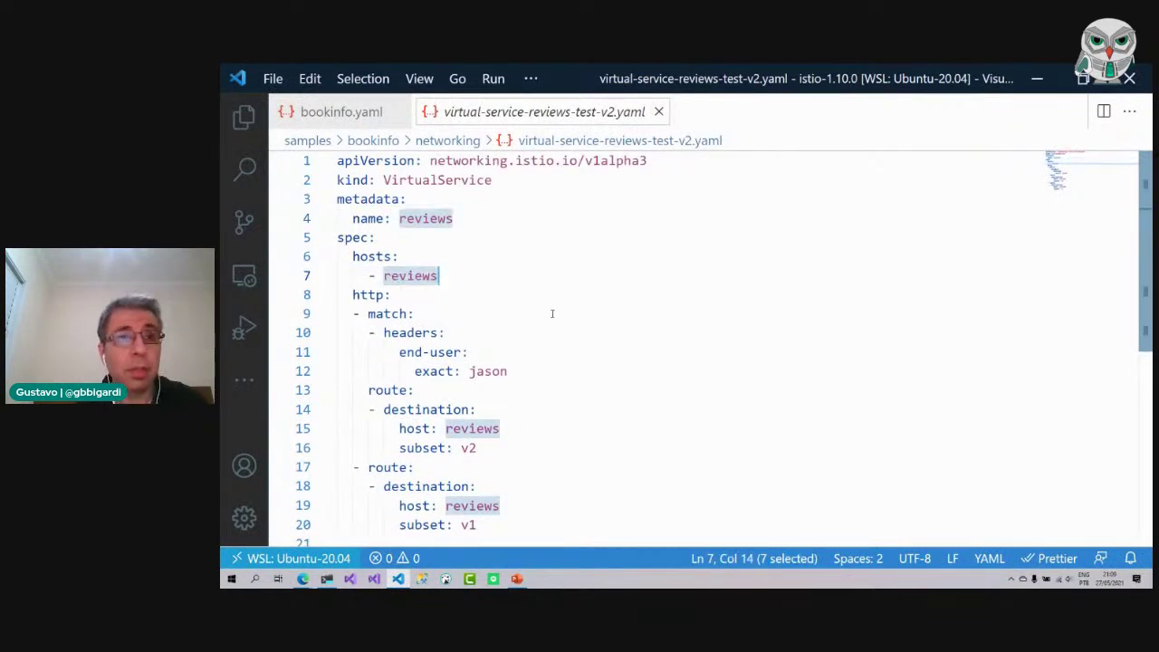
pyautogui.hotkey('alt', 'Tab')
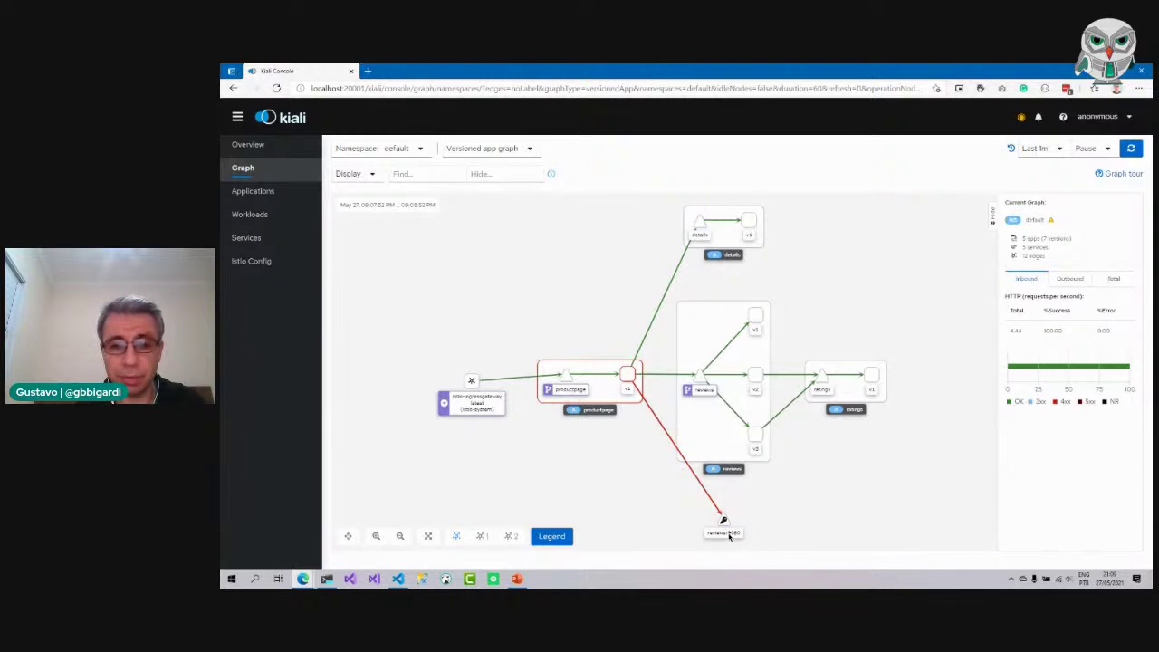
# Stop the Kiali dashboard in the terminal and try to apply samples/bookinfo/networking/virtual-service-all-v1.yaml with kubectl apply, without the -f option.
pyautogui.click(326, 578)
pyautogui.hotkey('ctrl', 'c')
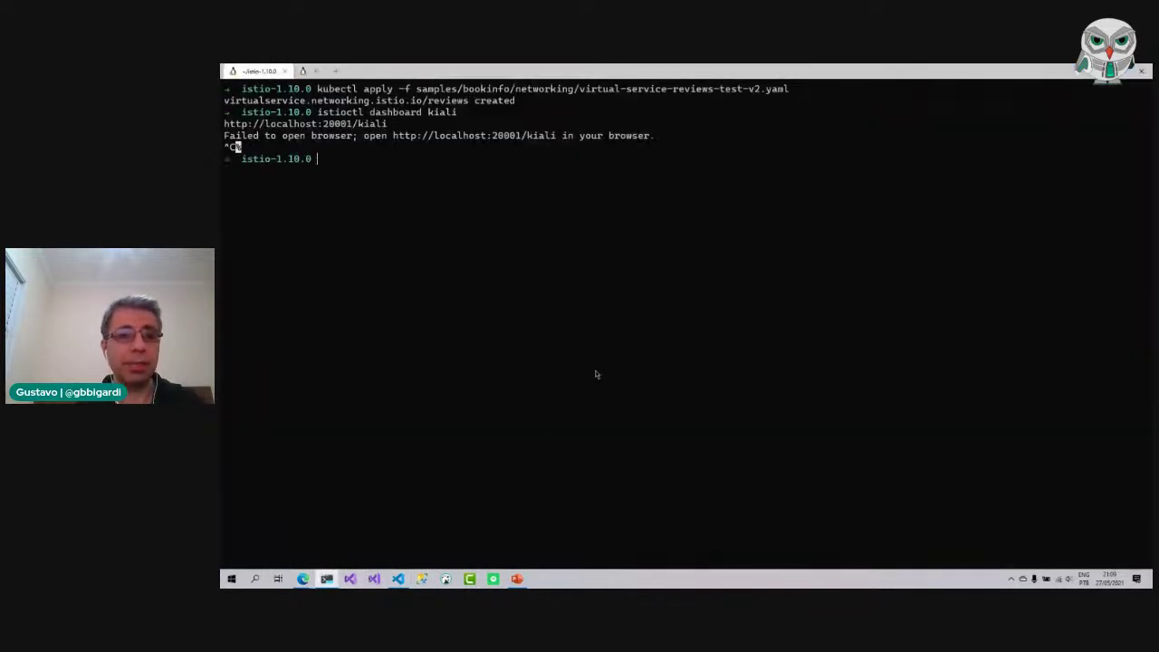
pyautogui.write('kubectl apply ')
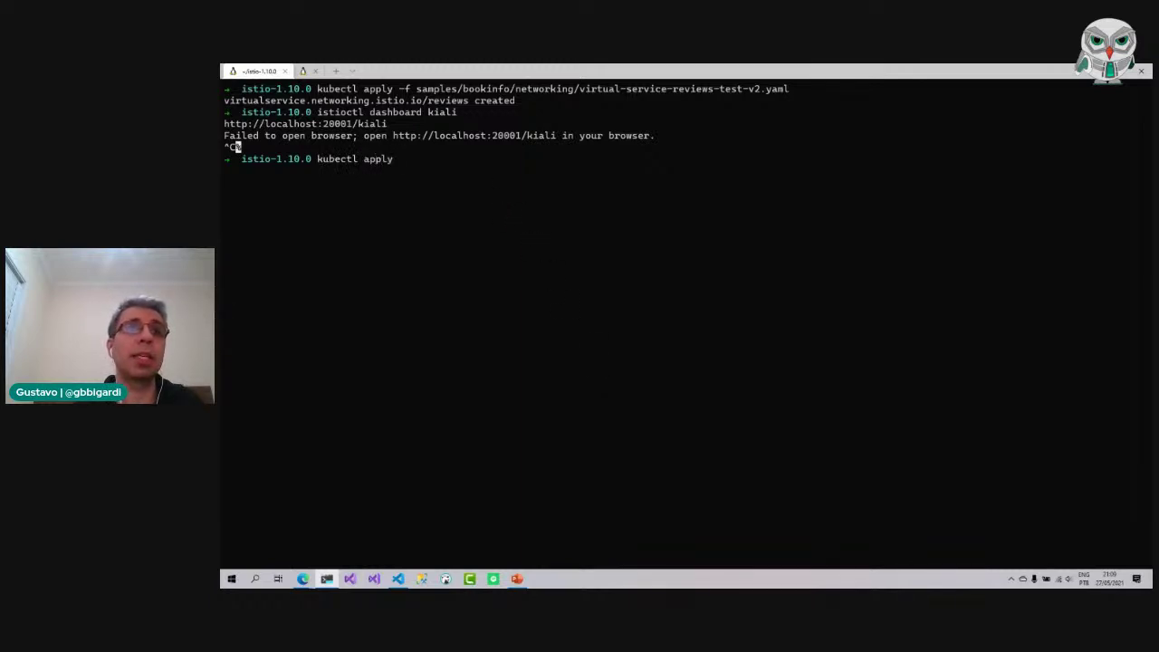
pyautogui.write('sa')
pyautogui.press('Tab')
pyautogui.write('bo')
pyautogui.press('Tab')
pyautogui.write('net')
pyautogui.press('Tab')
pyautogui.write('vi')
pyautogui.press('Tab')
pyautogui.write('a')
pyautogui.press('Tab')
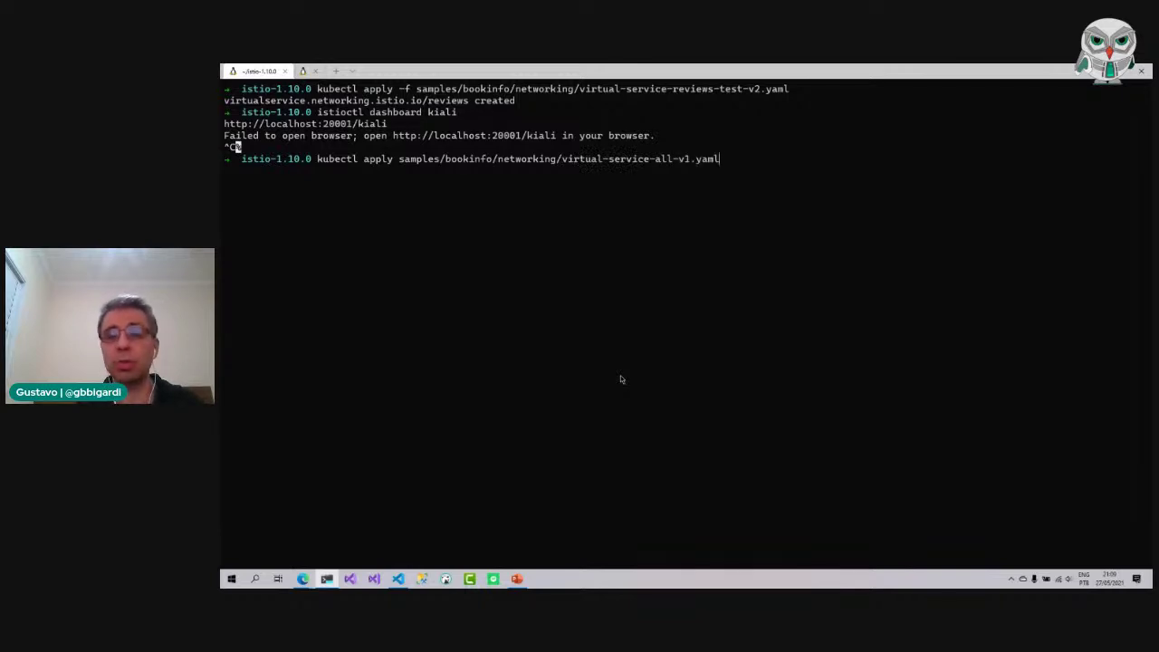
pyautogui.press('Return')
# Rerun the kubectl apply of virtual-service-all-v1.yaml with the -f option and highlight its output.
pyautogui.press('Up')
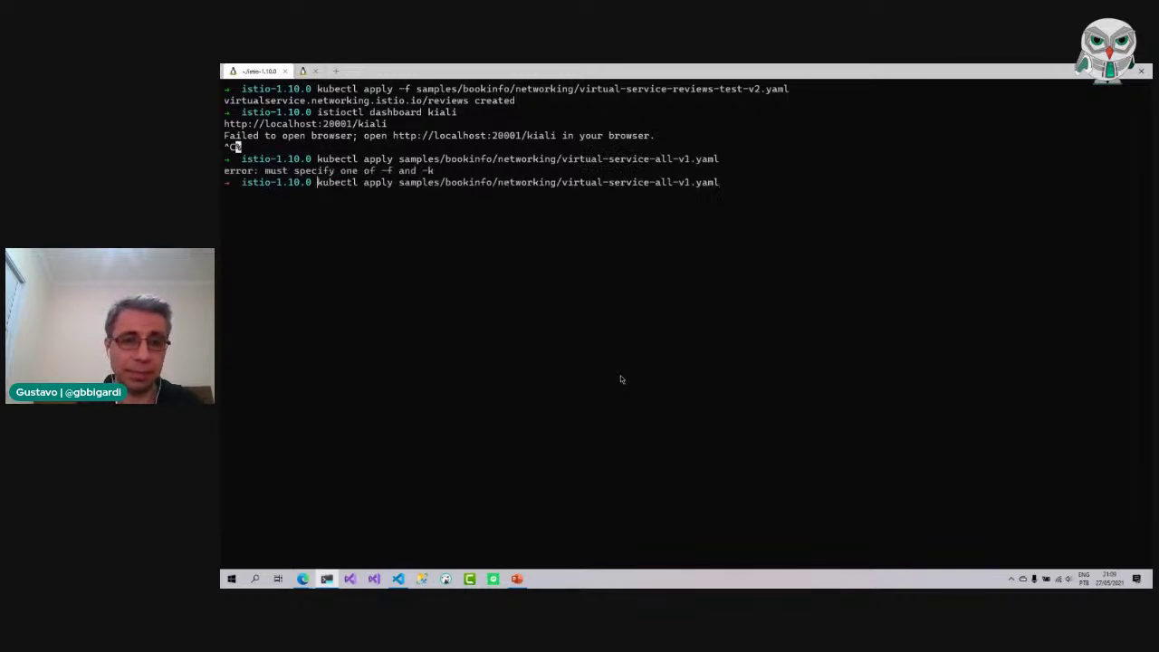
pyautogui.write('-f')
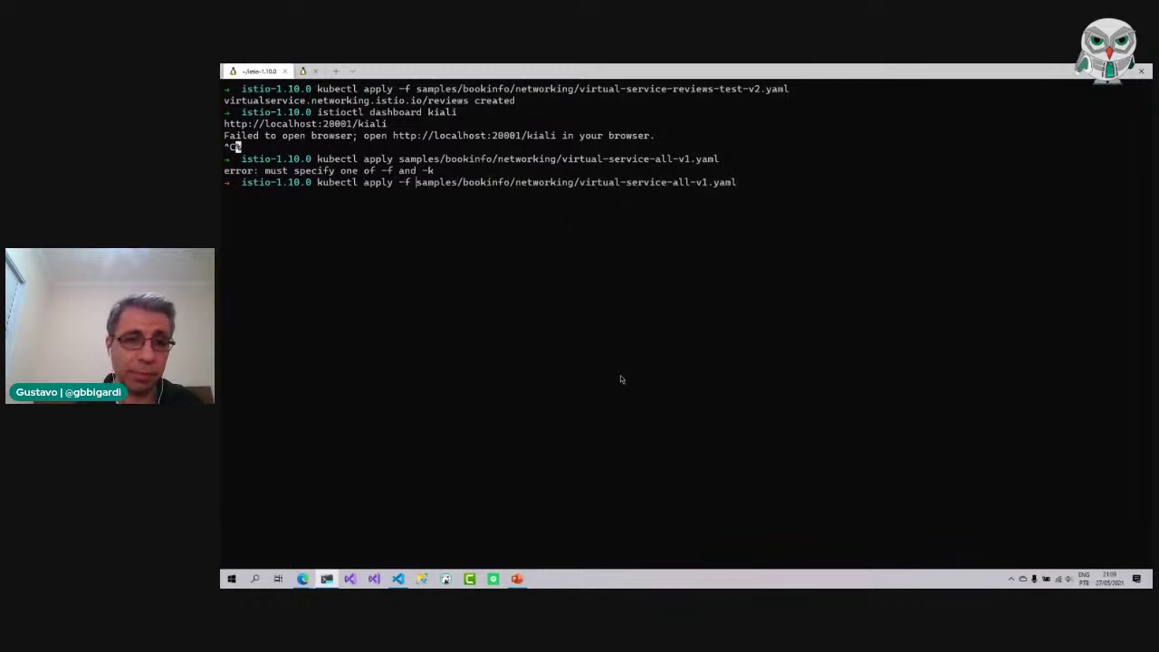
pyautogui.press('Return')
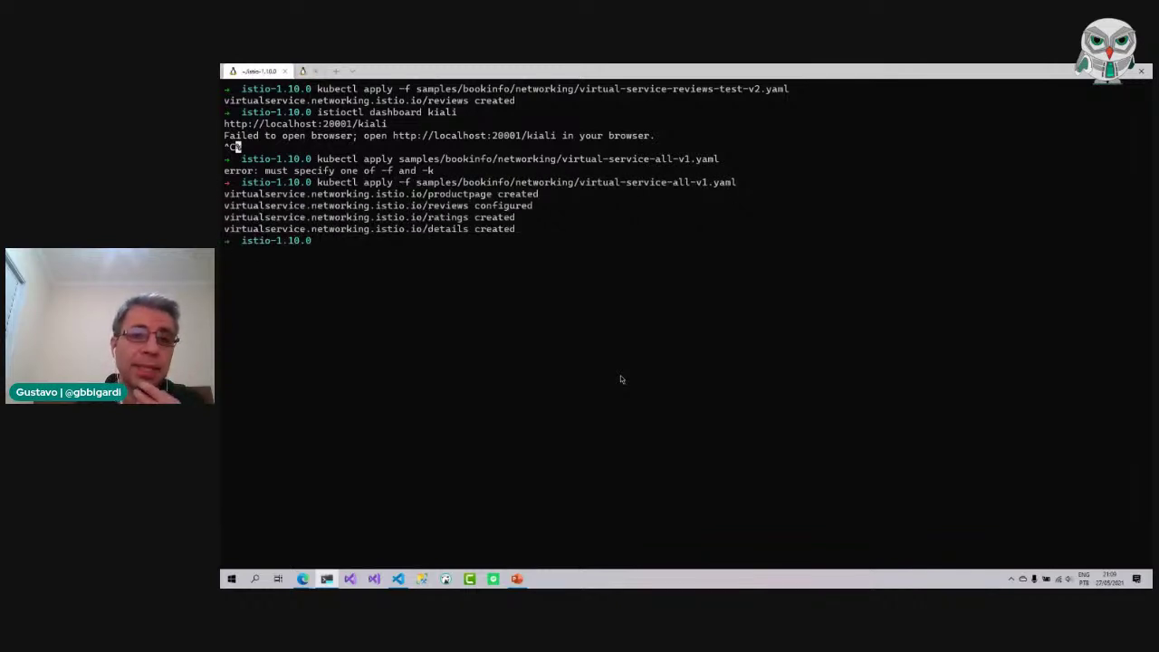
pyautogui.moveTo(223, 191); pyautogui.dragTo(519, 239)
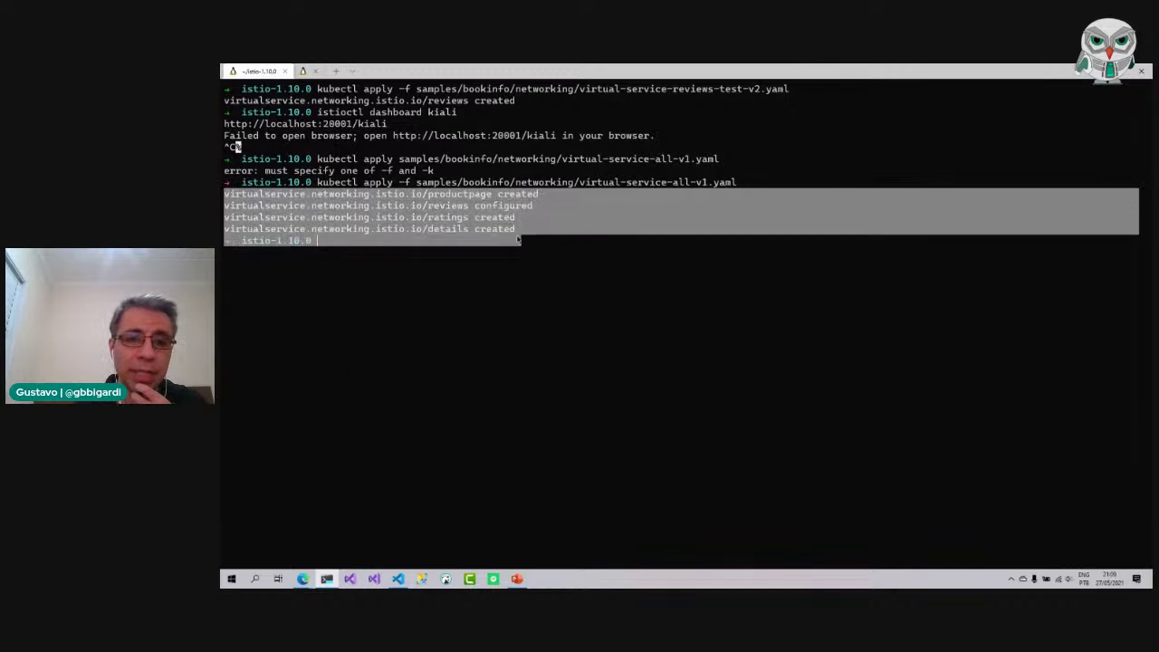
# Clear the terminal and relaunch the Kiali dashboard with istioctl dashboard kiali.
pyautogui.click(583, 369)
pyautogui.write('clear')
pyautogui.press('Return')
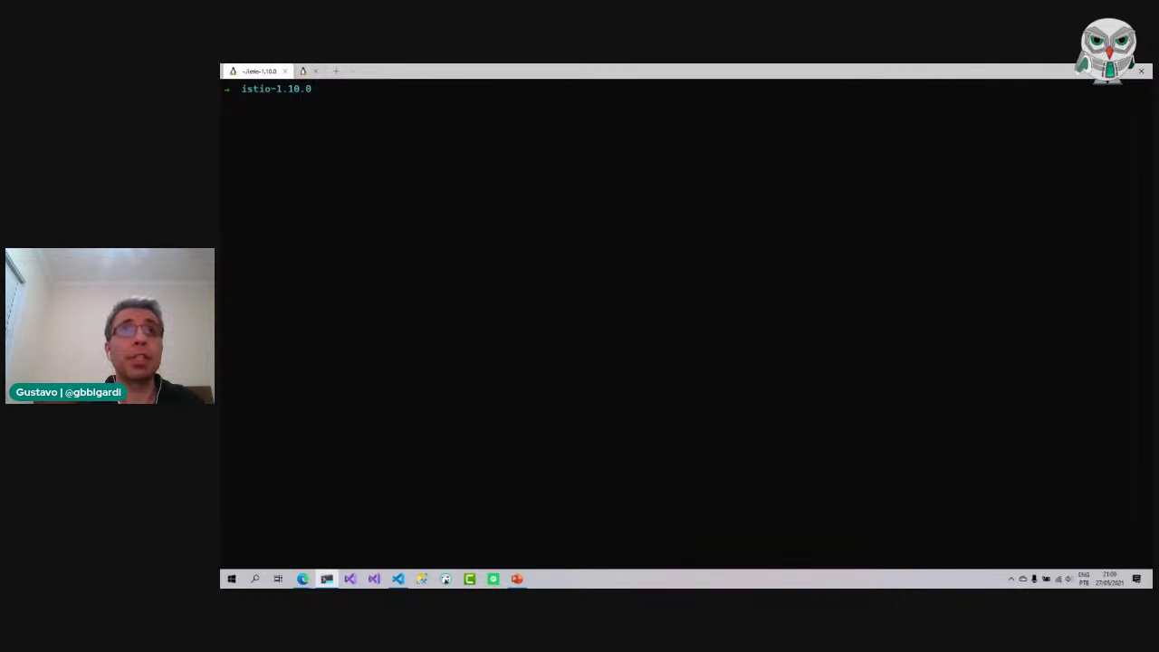
pyautogui.write('A')
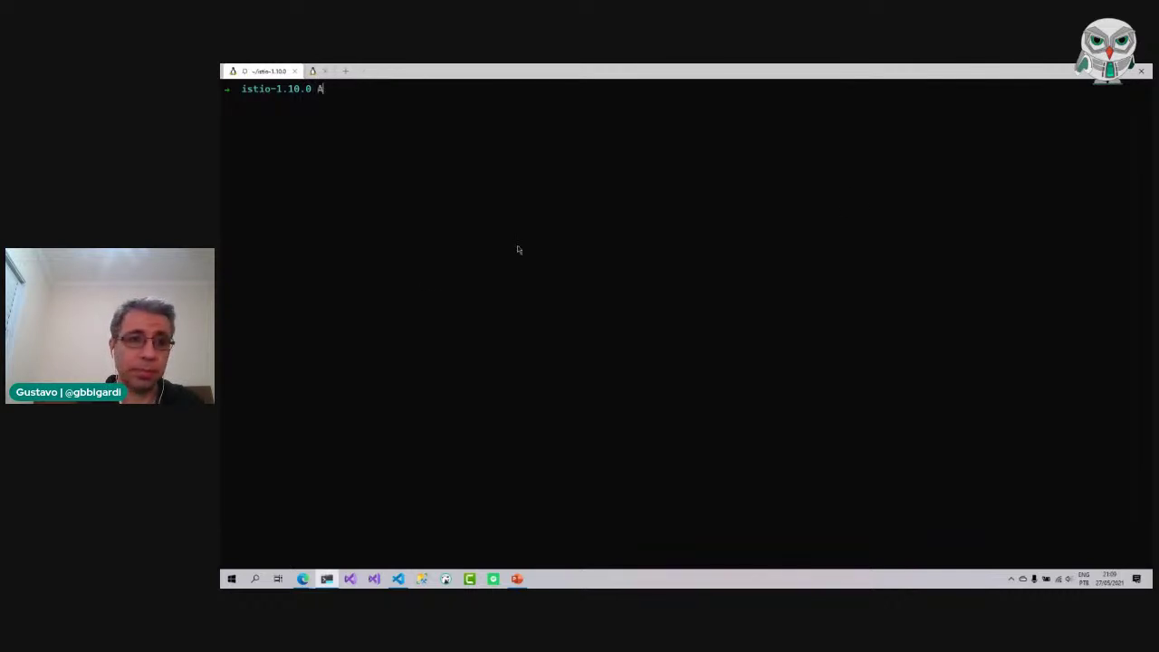
pyautogui.press('BackSpace')
pyautogui.press('Up')
pyautogui.press('Up')
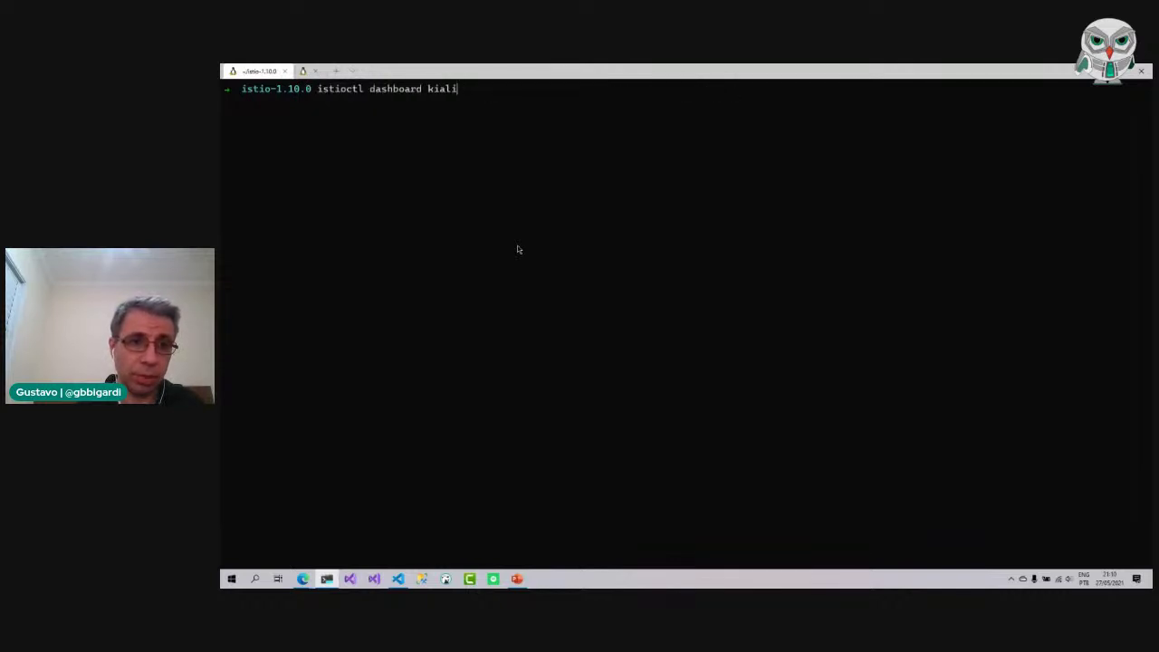
pyautogui.press('Return')
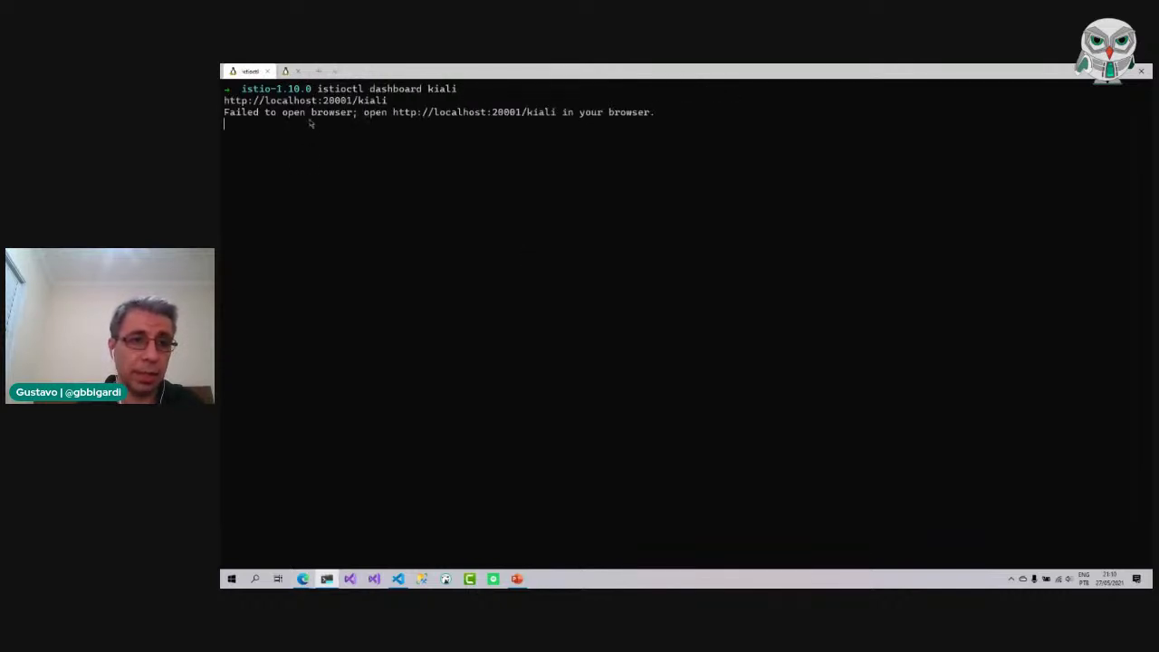
# Switch to the Bookinfo product page in the browser and reload it to examine the product details and reviews sections.
pyautogui.moveTo(303, 579)
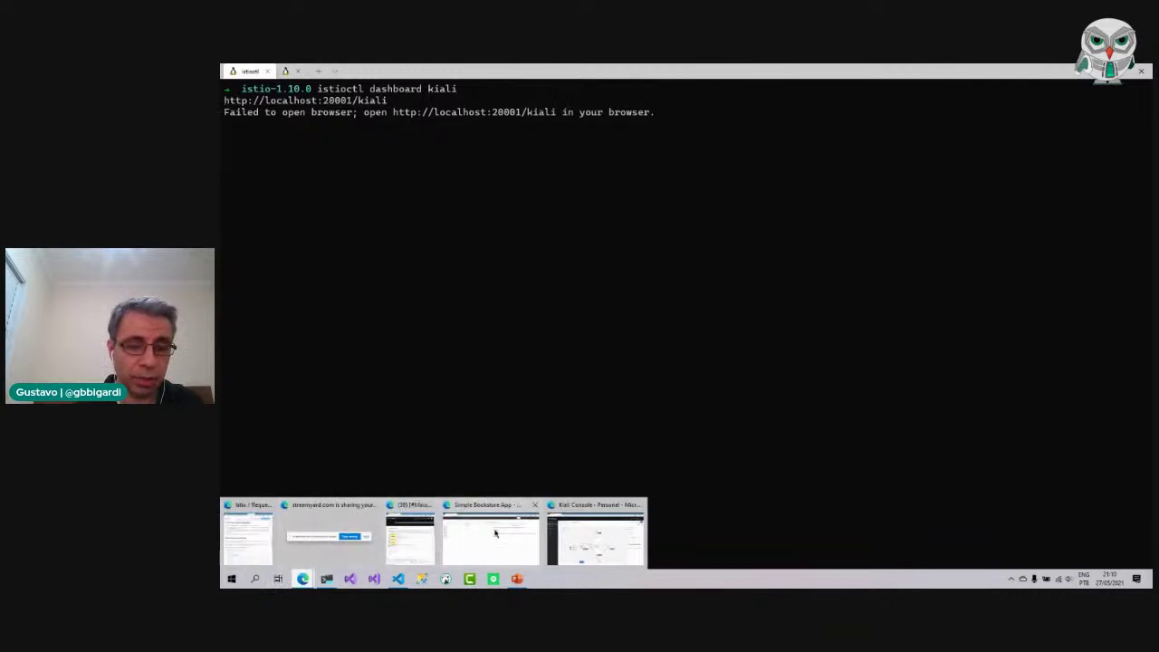
pyautogui.click(497, 534)
pyautogui.press('F5')
pyautogui.press('F5')
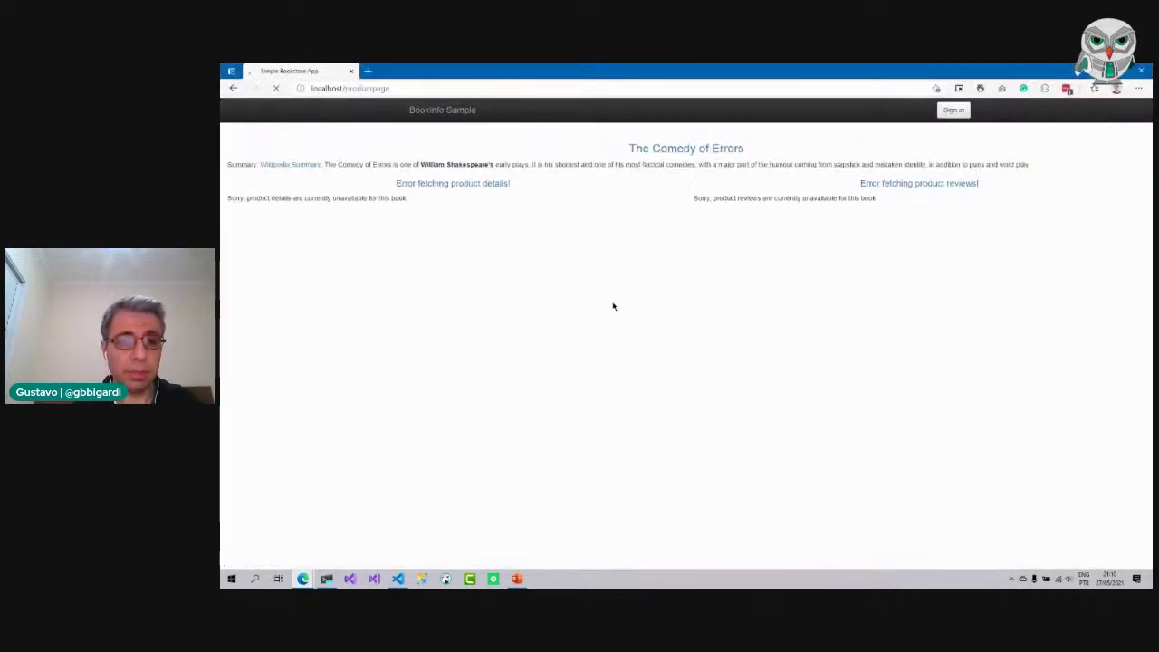
pyautogui.moveTo(242, 198); pyautogui.dragTo(532, 203)
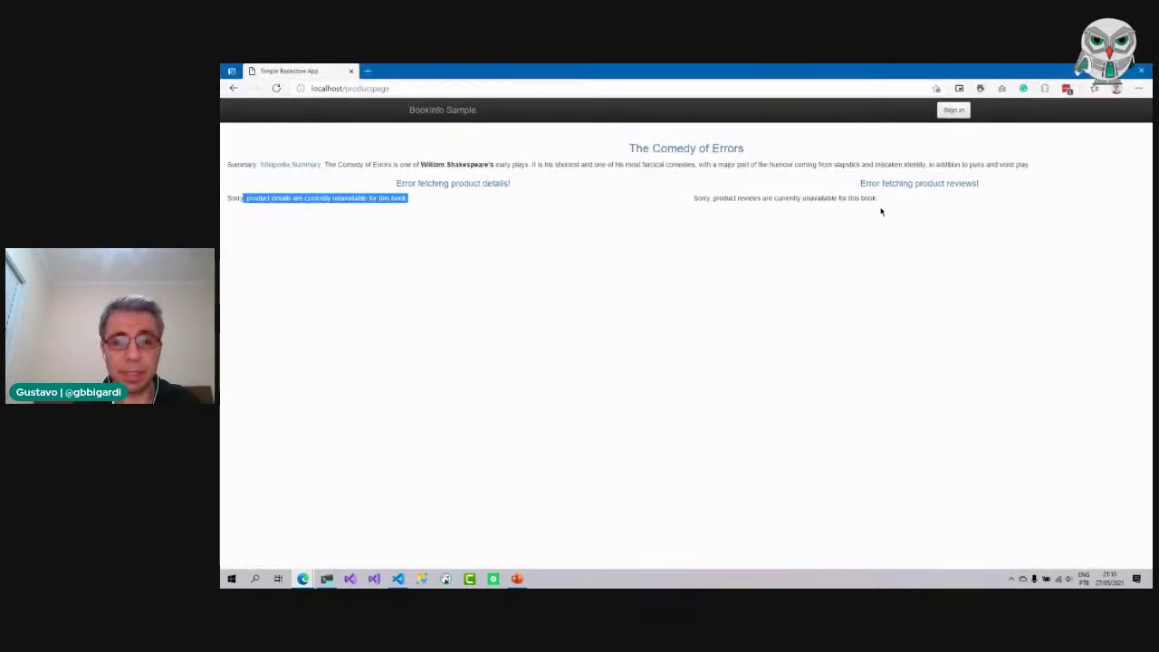
# Switch to the Kiali browser window and reload the default namespace graph to examine the updated traffic.
pyautogui.click(303, 579)
pyautogui.click(567, 544)
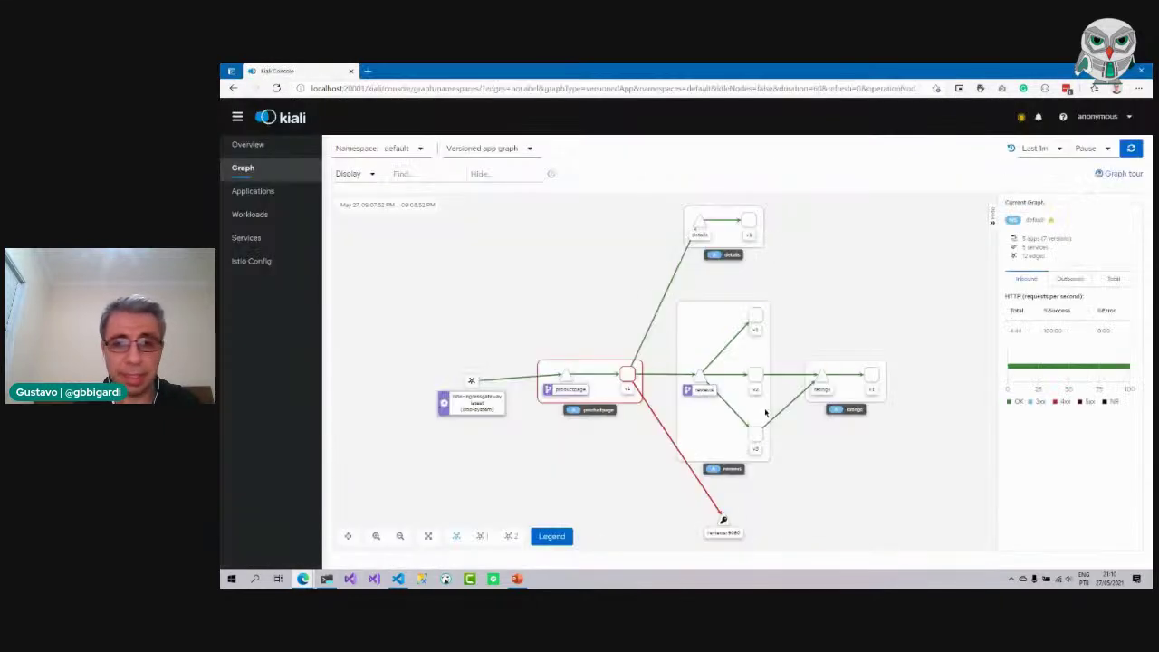
pyautogui.press('F5')
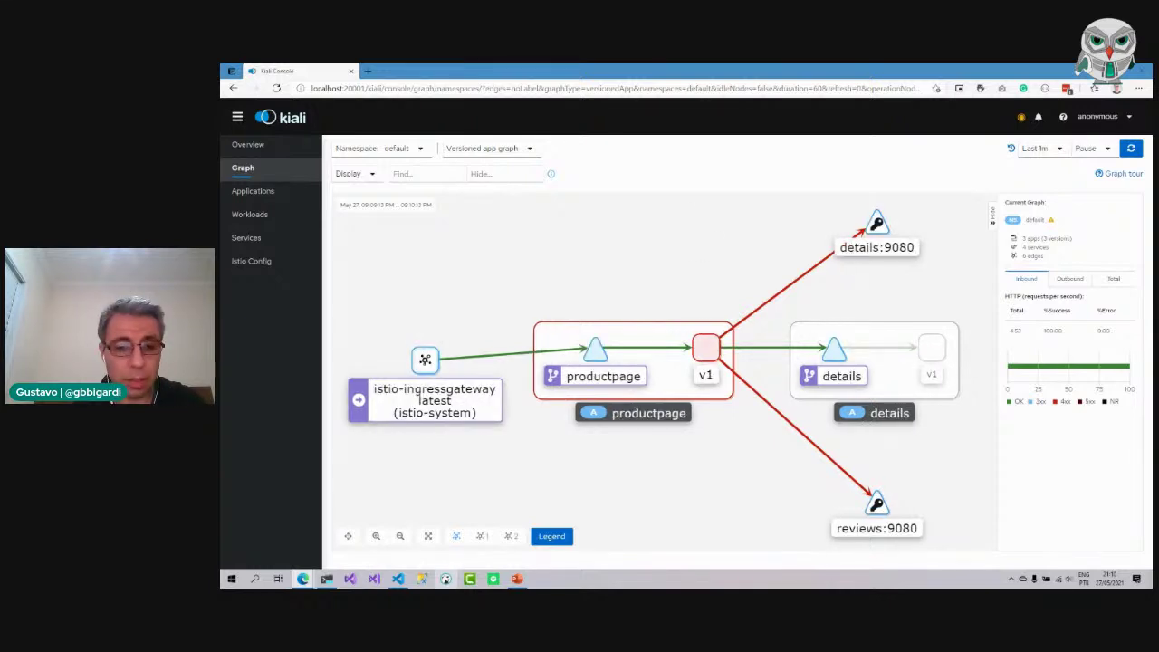
# Return to the terminal, stop the Kiali dashboard and list the services with kubectl get service.
pyautogui.click(326, 578)
pyautogui.hotkey('ctrl', 'c')
pyautogui.write('kube')
pyautogui.write('ctl get ')
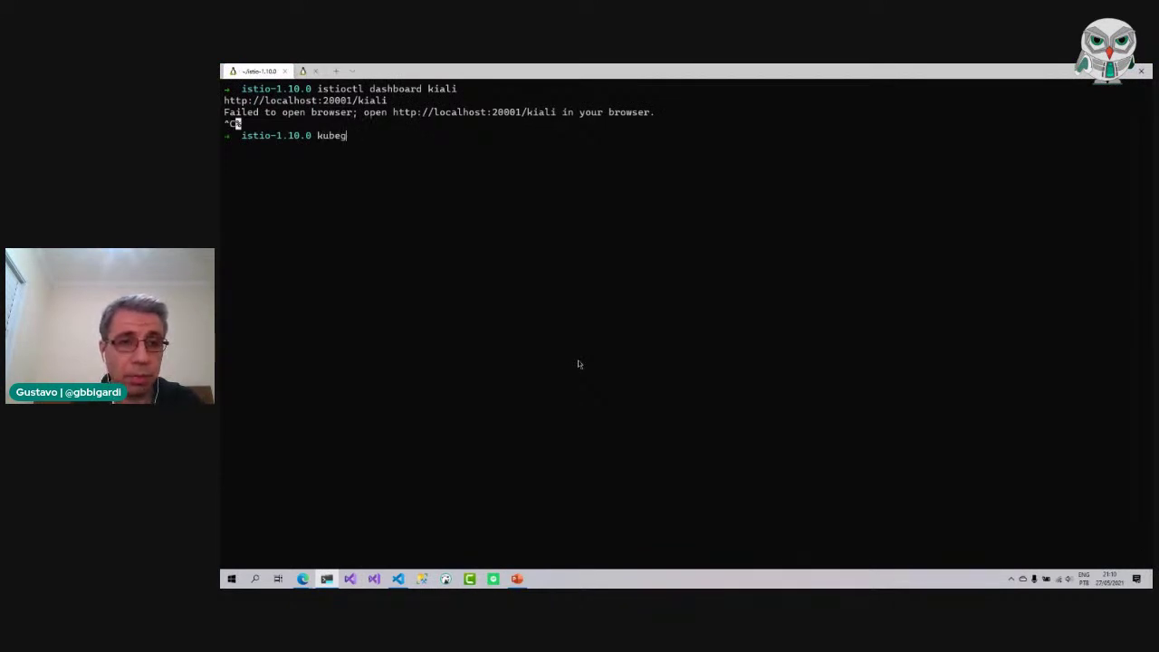
pyautogui.write('service')
pyautogui.press('Return')
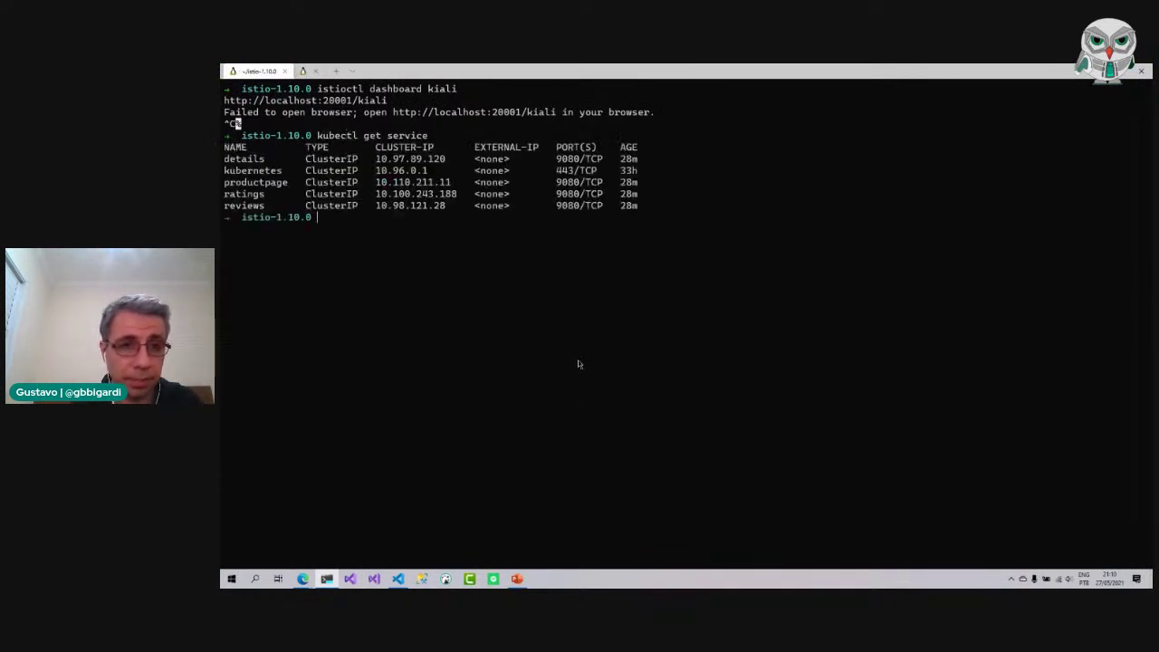
# List the pods with kubectl get pods and clear the terminal.
pyautogui.press('Up')
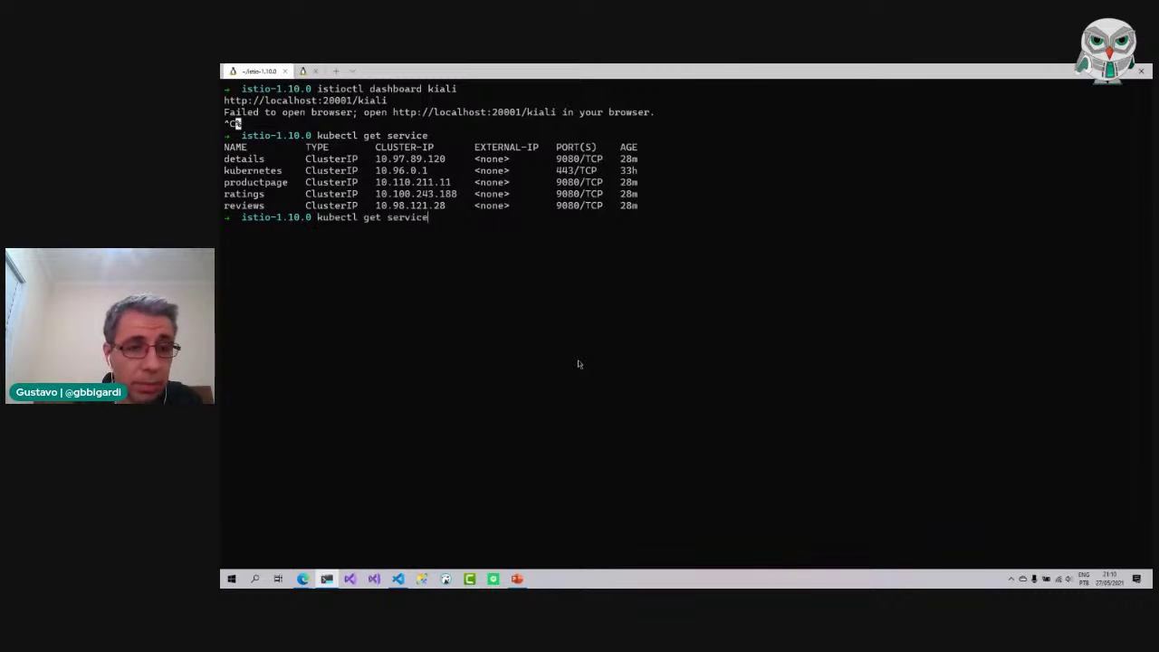
pyautogui.press('BackSpace')
pyautogui.press('BackSpace')
pyautogui.press('BackSpace')
pyautogui.press('BackSpace')
pyautogui.press('BackSpace')
pyautogui.press('BackSpace')
pyautogui.press('BackSpace')
pyautogui.write('pods')
pyautogui.press('Return')
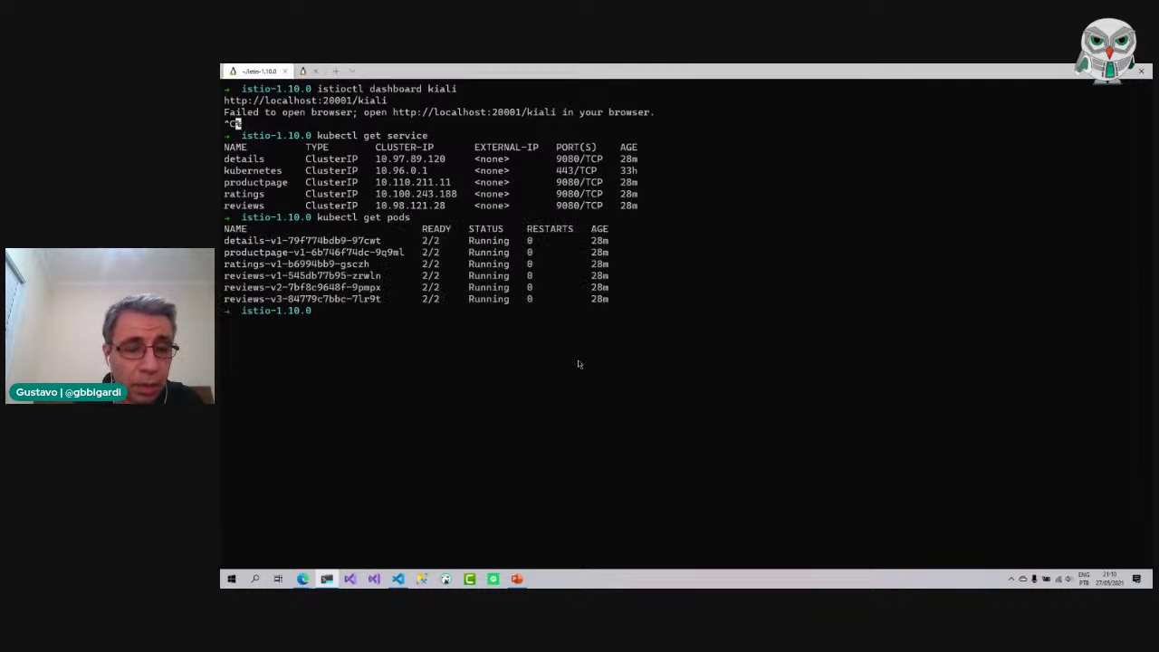
pyautogui.write('clear')
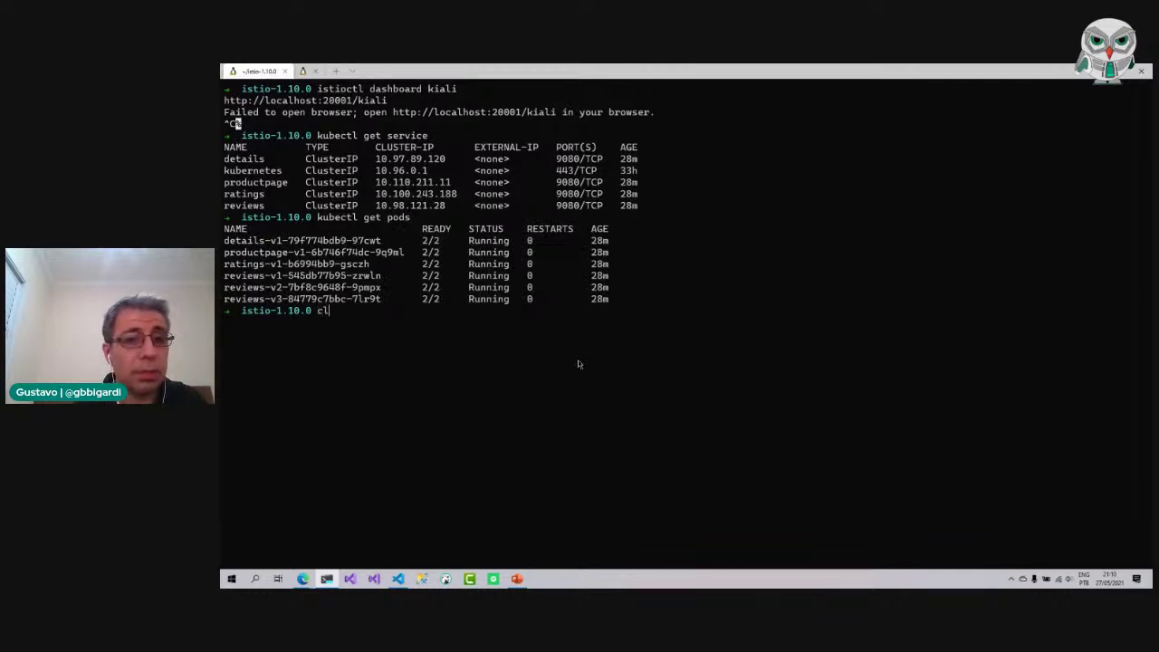
pyautogui.press('Return')
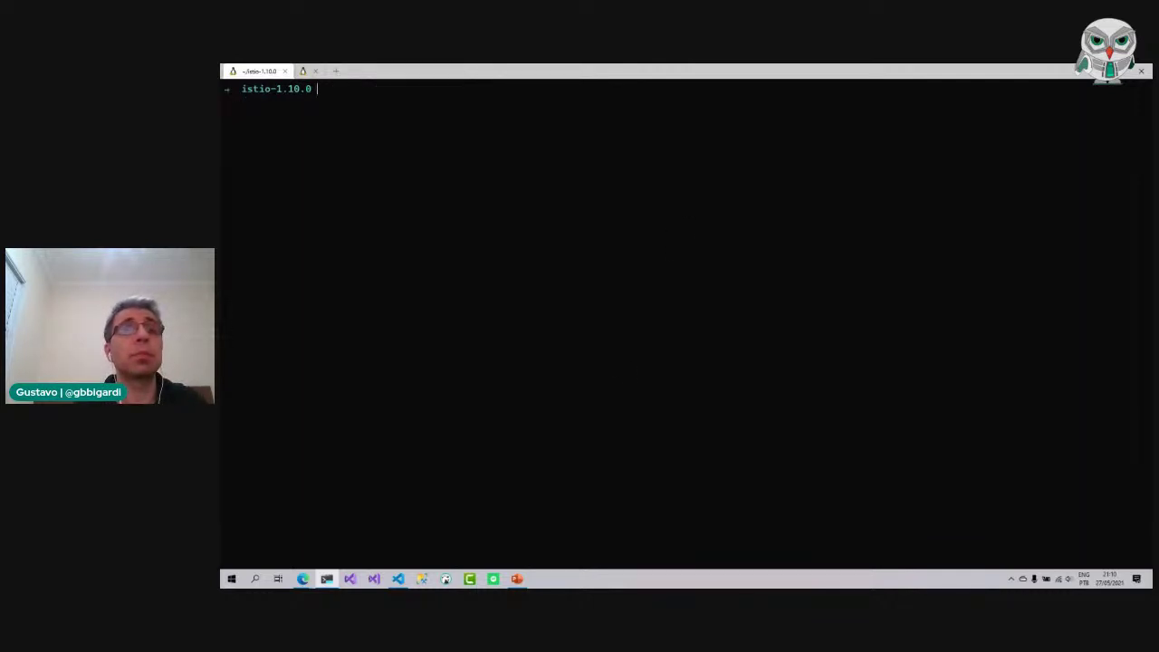
# Check the existing destination rules by running kubectl get destinationrules -o yaml.
pyautogui.hotkey('alt', 'Tab')
pyautogui.hotkey('alt', 'Tab')
pyautogui.hotkey('ctrl', 'v')
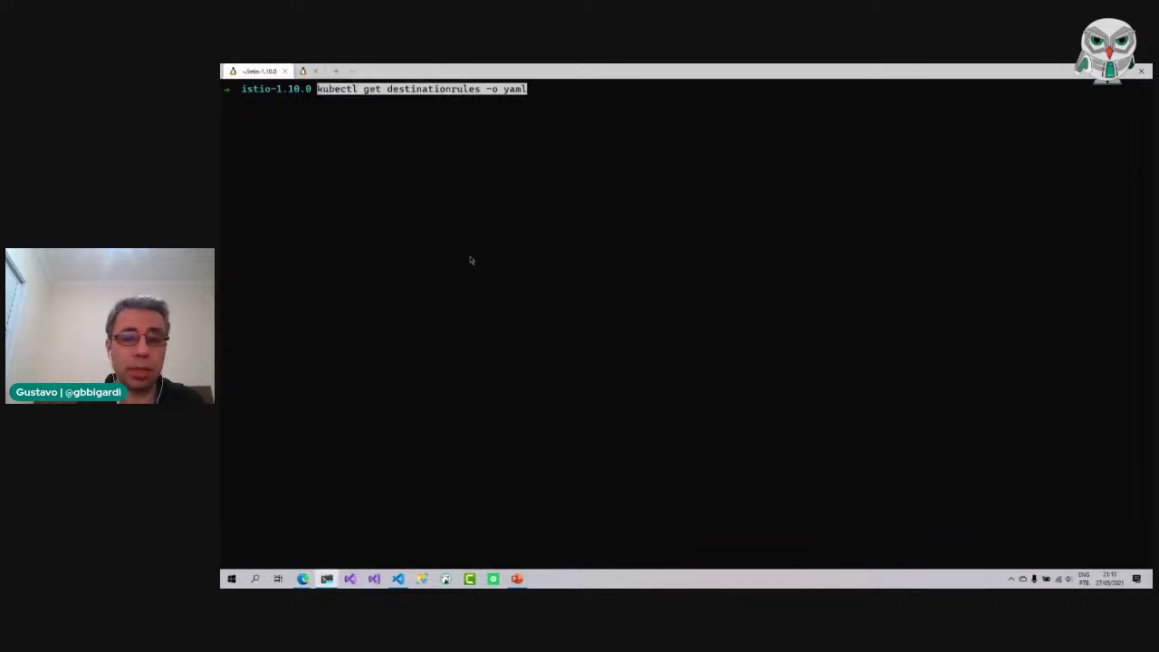
pyautogui.press('Return')
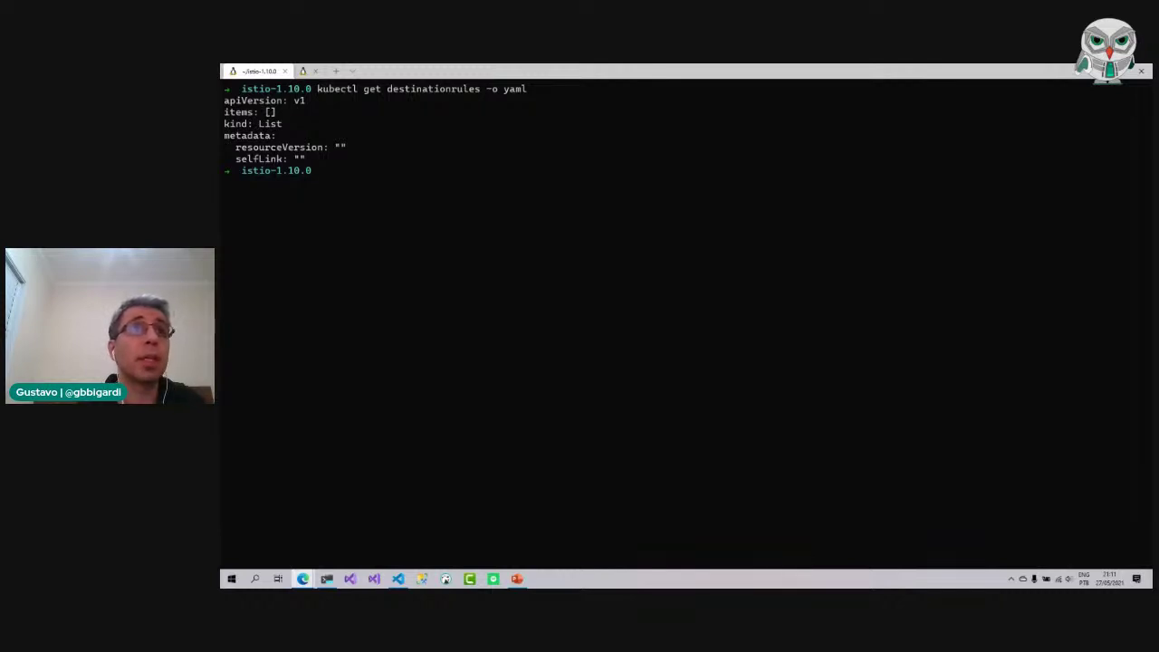
# Clear the terminal and enter kubectl apply -f samples/bookinfo/networking/destination-rule-all.yaml at the prompt without running it.
pyautogui.write('clear')
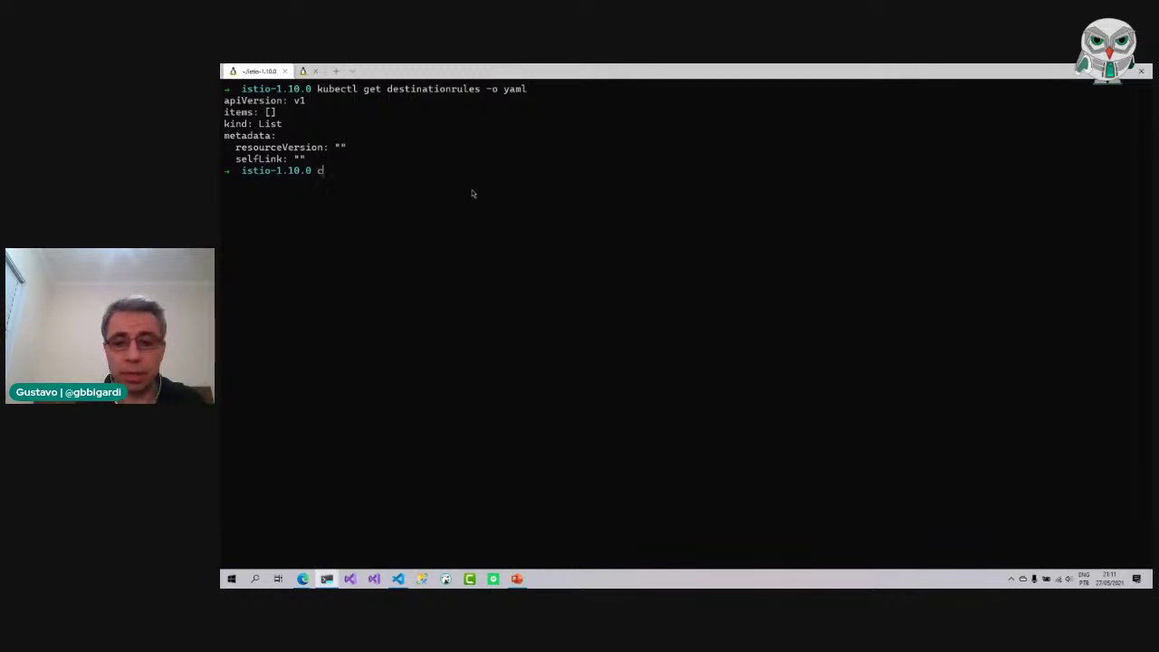
pyautogui.press('Return')
pyautogui.hotkey('ctrl', 'v')
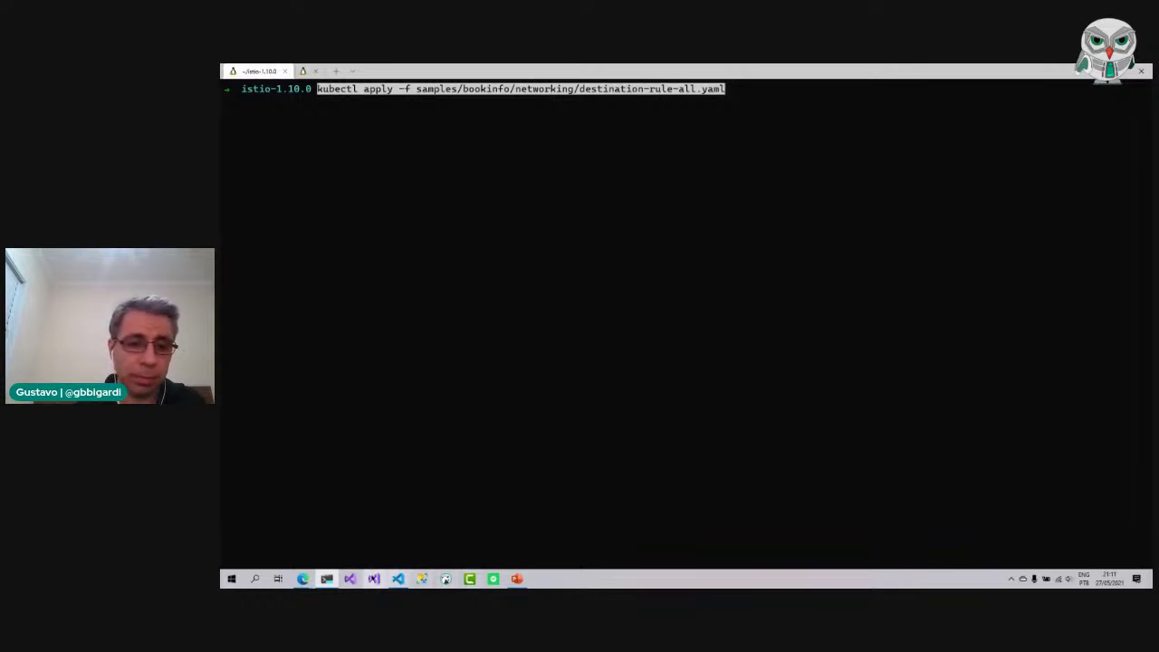
# Switch to Visual Studio Code, open destination-rule-all.yaml from the networking folder and hide the file explorer.
pyautogui.click(398, 578)
pyautogui.click(244, 116)
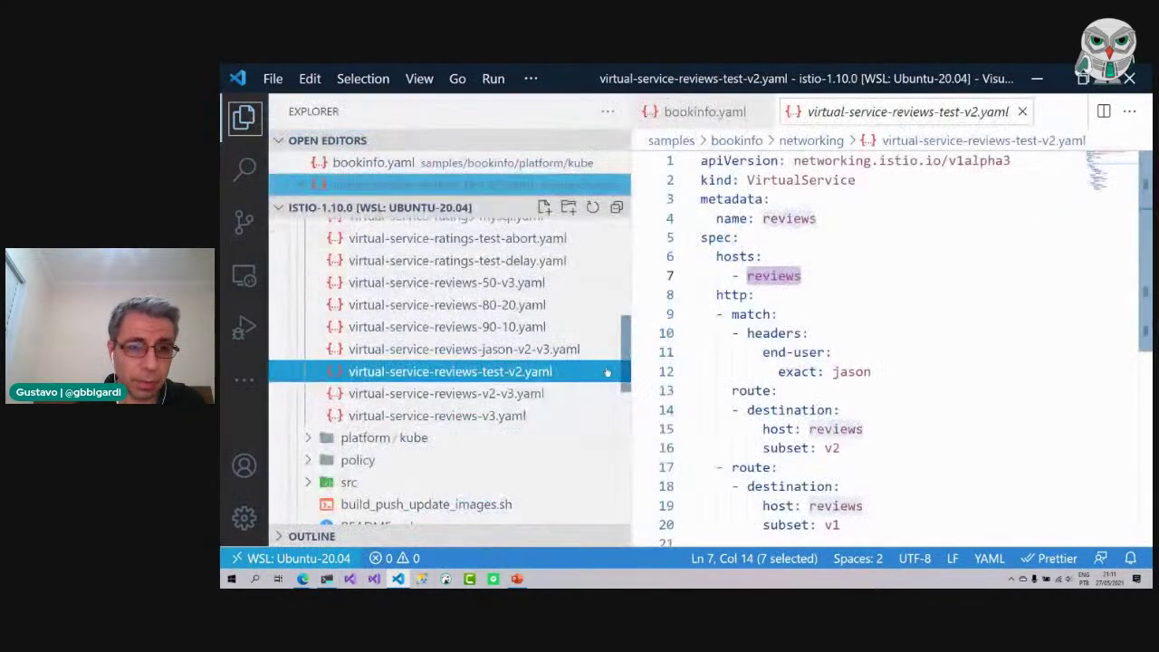
pyautogui.scroll(5, 627, 372)
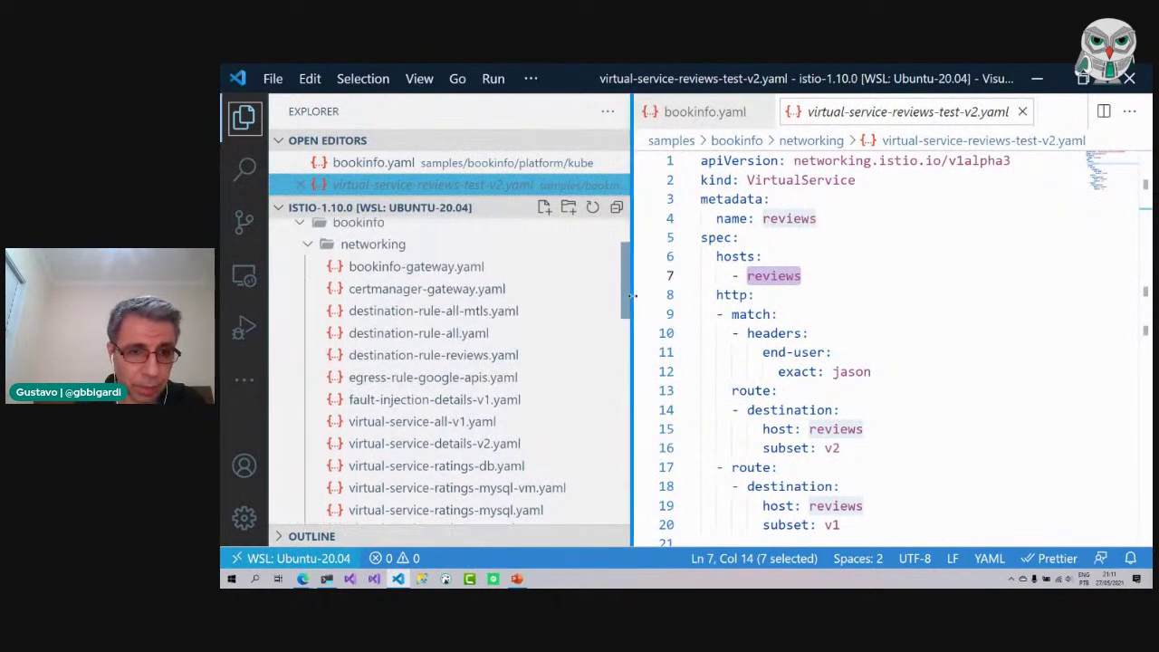
pyautogui.click(412, 333)
pyautogui.hotkey('ctrl', 'b')
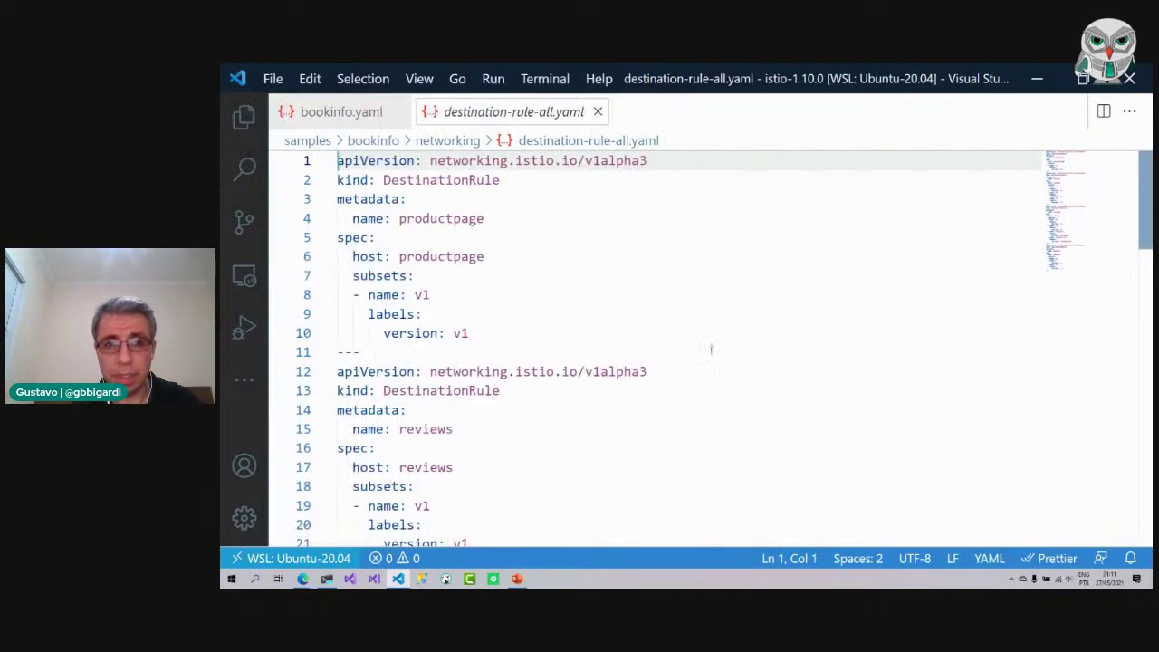
# Examine the DestinationRule kind, the productpage host and its v1 subset in destination-rule-all.yaml.
pyautogui.click(421, 181)
pyautogui.doubleClick(423, 181)
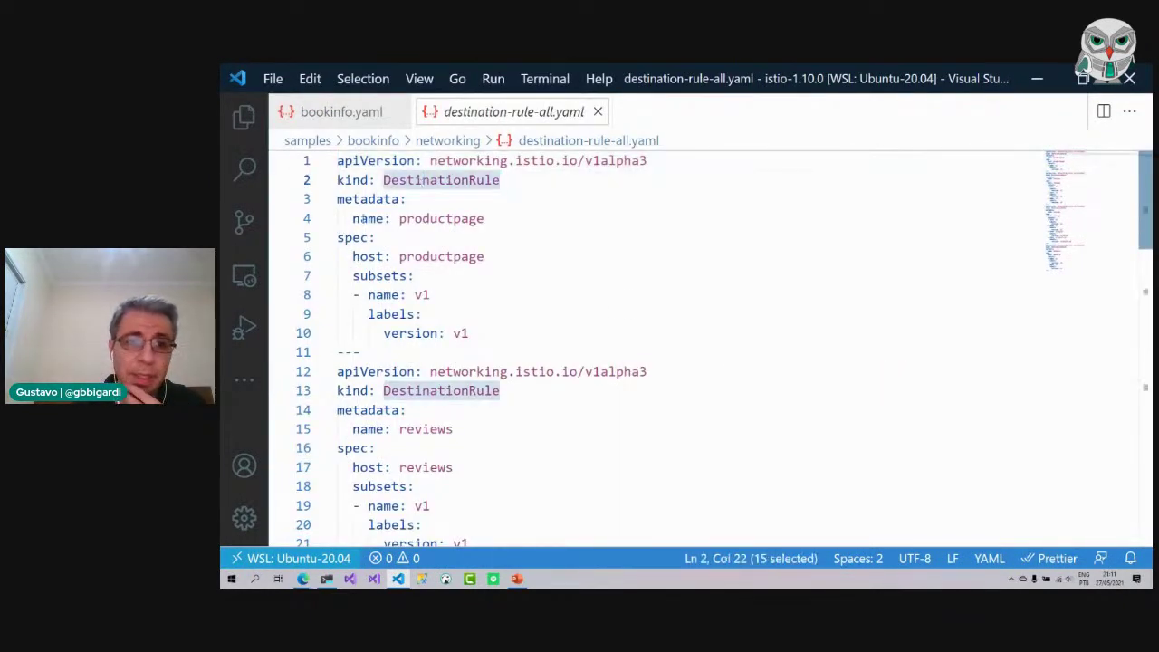
pyautogui.moveTo(352, 257); pyautogui.dragTo(489, 257)
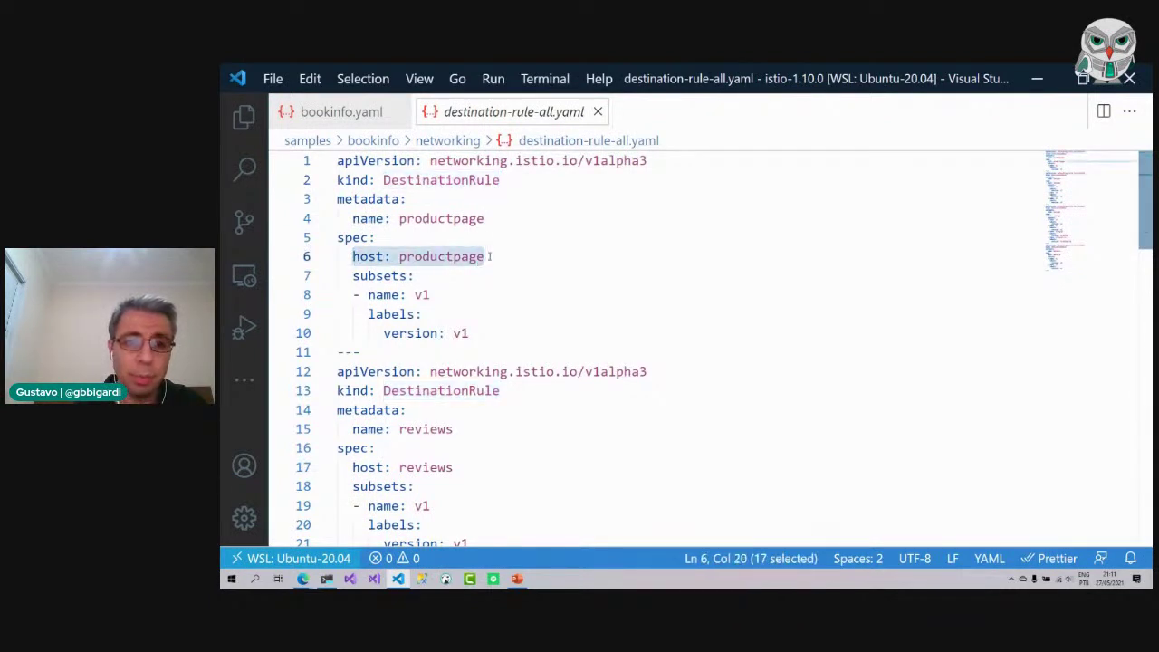
pyautogui.moveTo(352, 276); pyautogui.dragTo(470, 333)
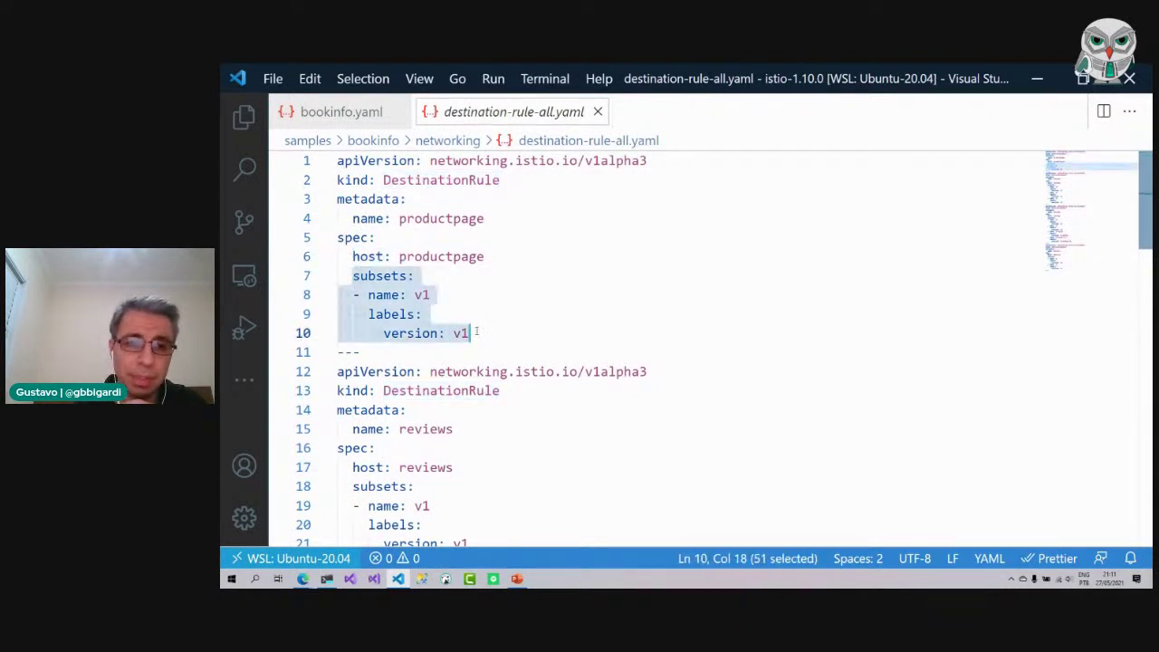
pyautogui.click(384, 295)
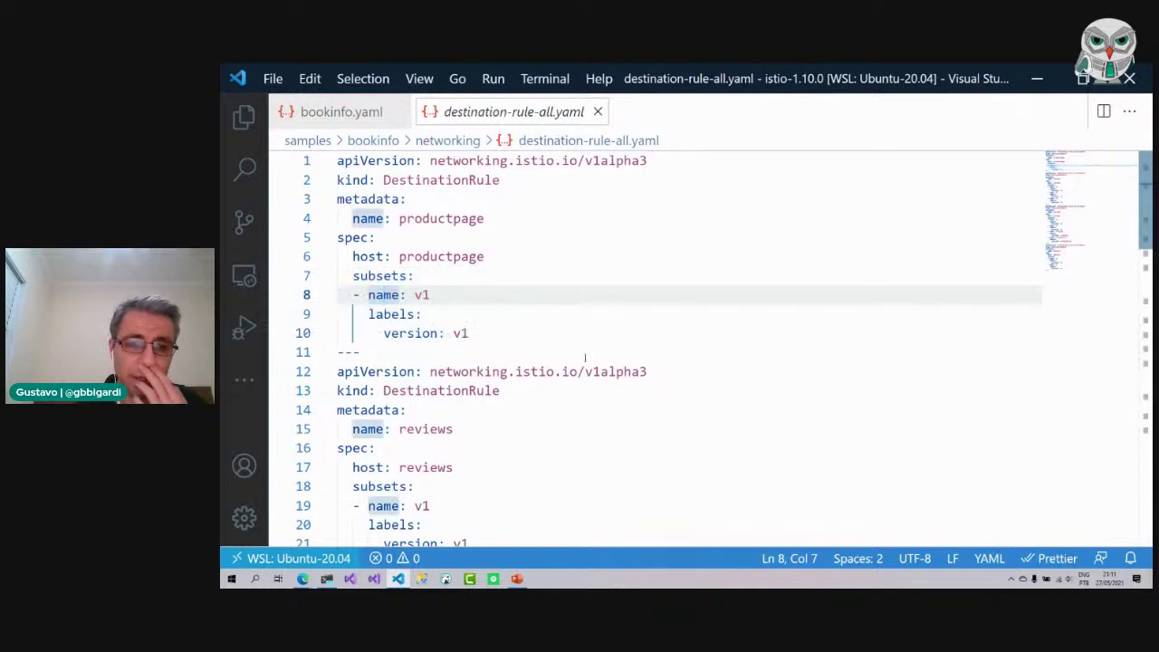
# Examine the reviews host and its v1 subset in destination-rule-all.yaml.
pyautogui.scroll(-5, 585, 359)
pyautogui.moveTo(353, 215); pyautogui.dragTo(472, 215)
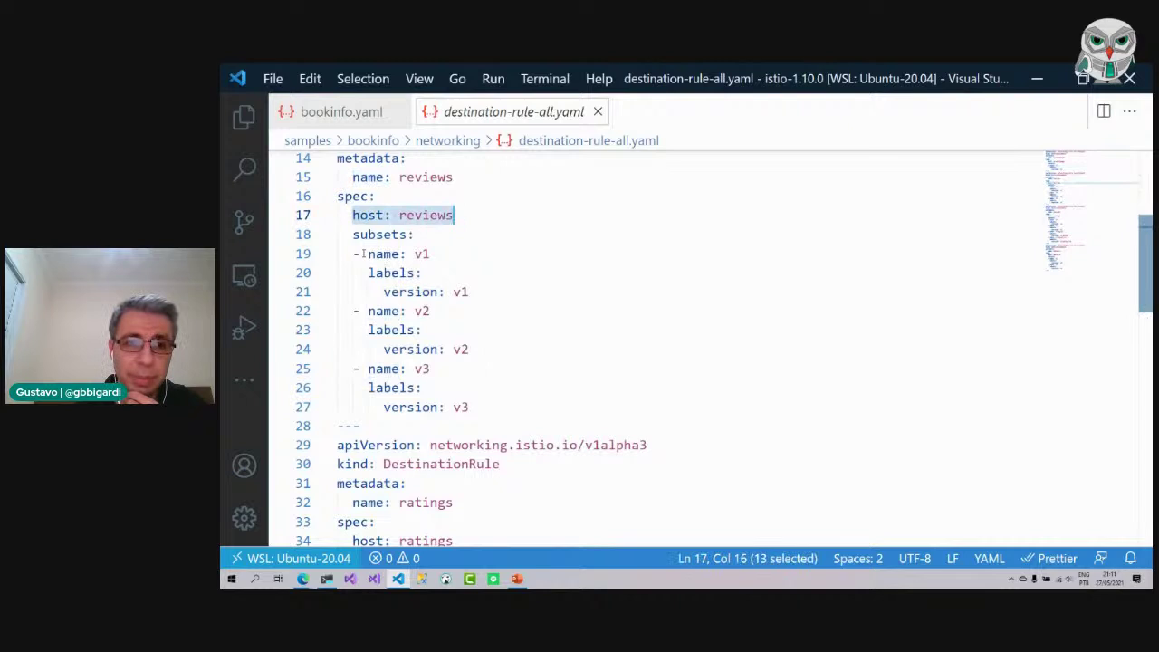
pyautogui.moveTo(367, 254); pyautogui.dragTo(469, 290)
pyautogui.tripleClick(422, 254)
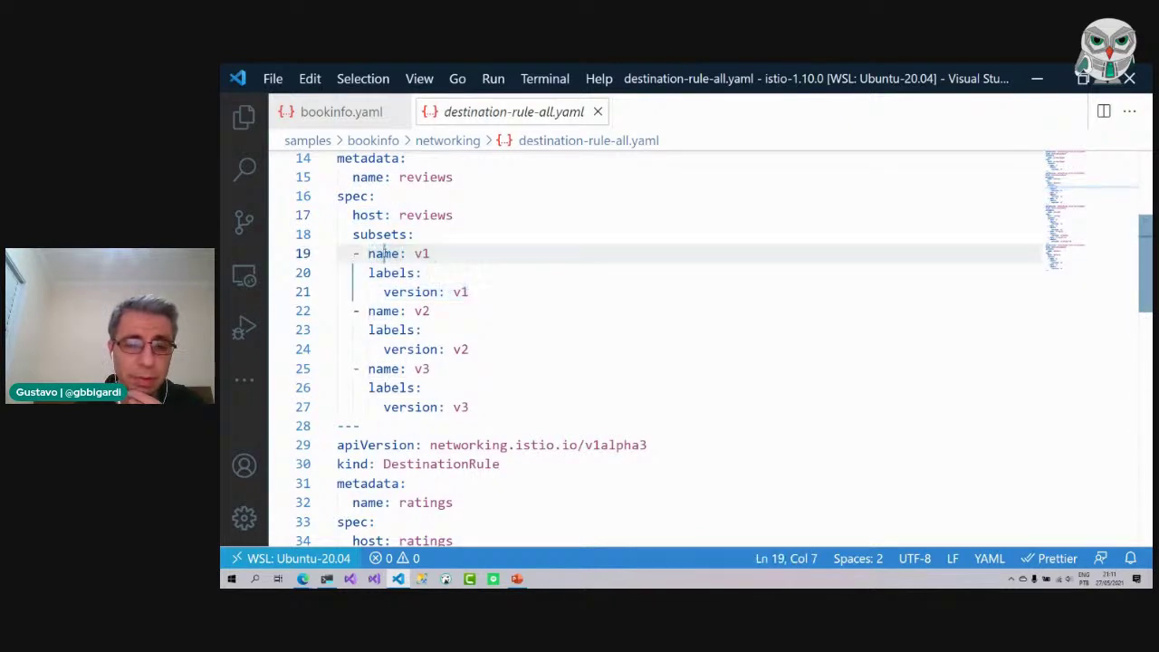
# Examine the v1 subset's name and version label under the reviews host and the rest of destination-rule-all.yaml.
pyautogui.doubleClick(423, 253)
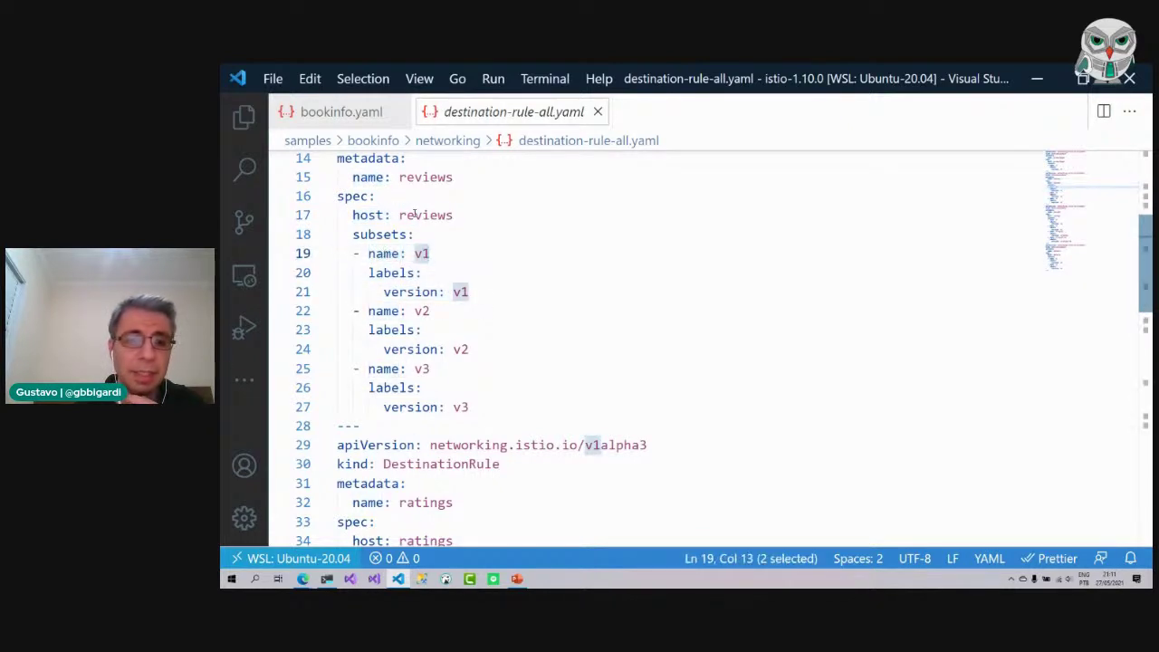
pyautogui.moveTo(368, 273); pyautogui.dragTo(491, 286)
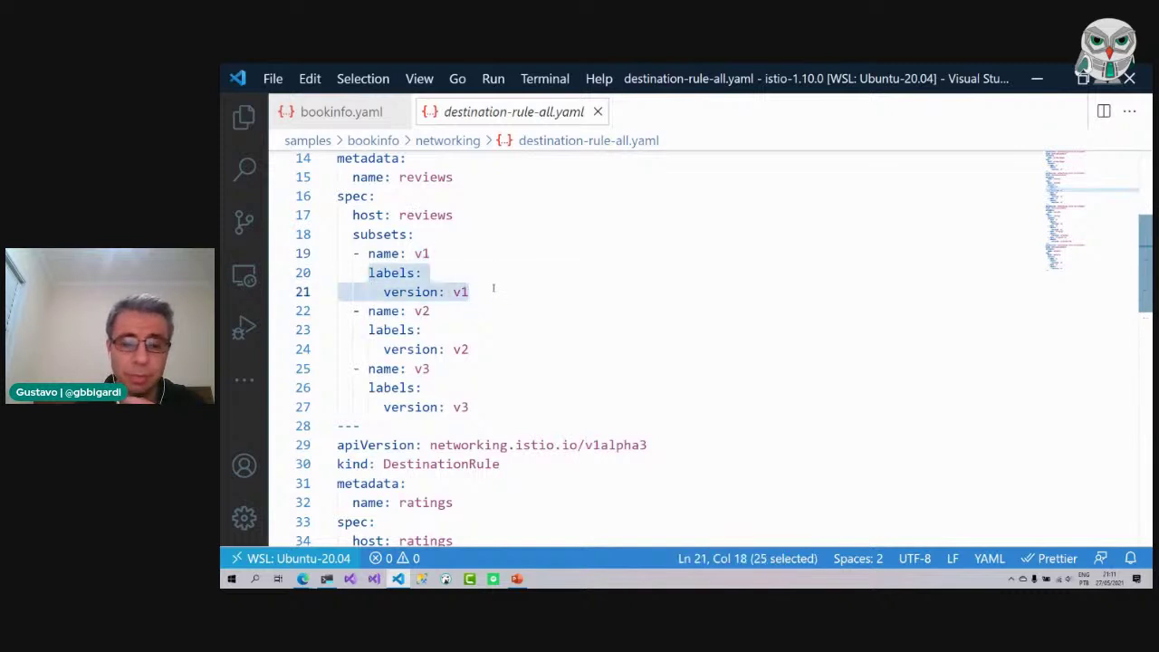
pyautogui.scroll(-15, 493, 288)
pyautogui.scroll(1, 493, 288)
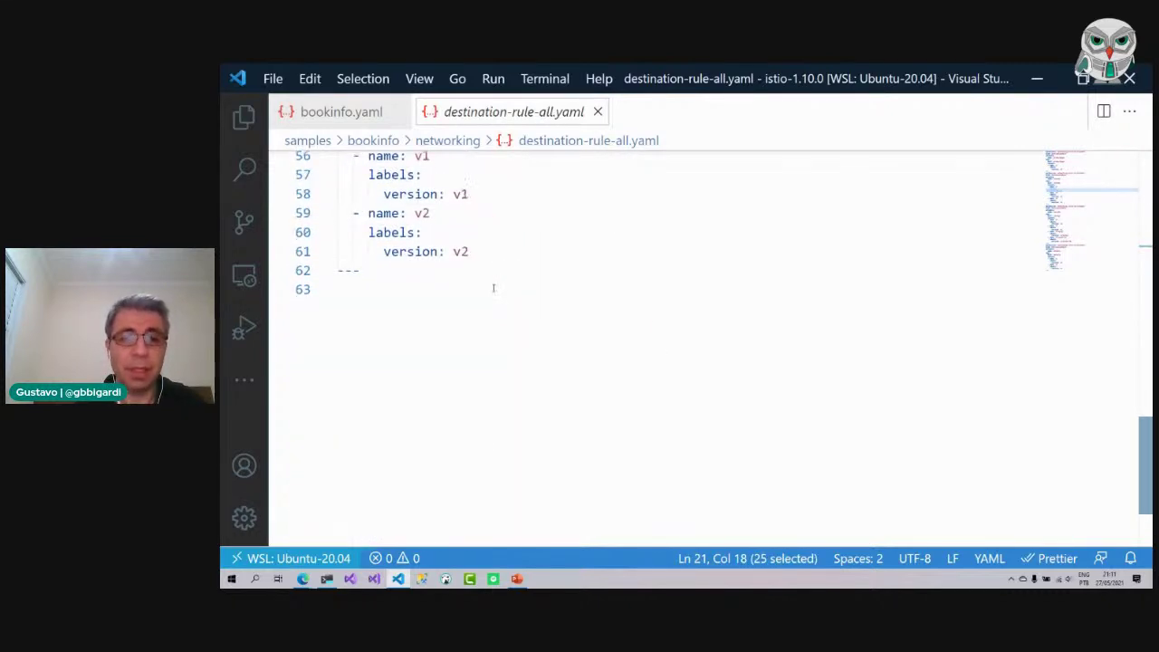
# Switch to the terminal and apply the destination rules from samples/bookinfo/networking/destination-rule-all.yaml.
pyautogui.hotkey('alt', 'Tab')
pyautogui.press('Return')
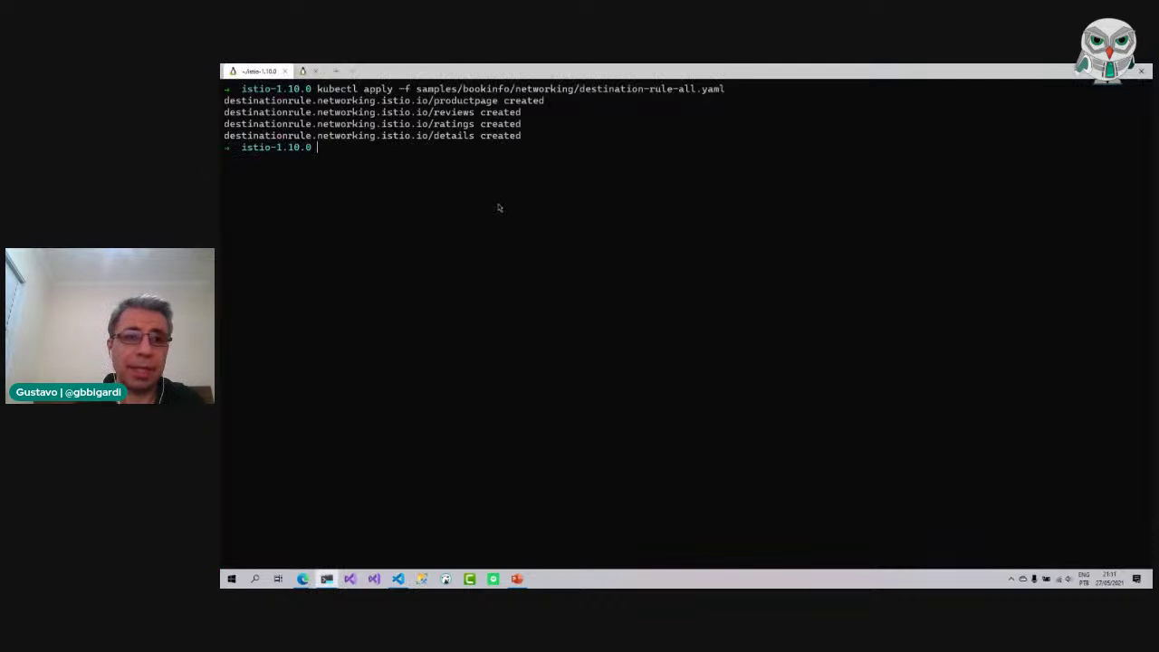
# Run istioctl dashboard kiali from the command history and switch to the Kiali graph in the browser.
pyautogui.press('Up')
pyautogui.press('Up')
pyautogui.press('Up')
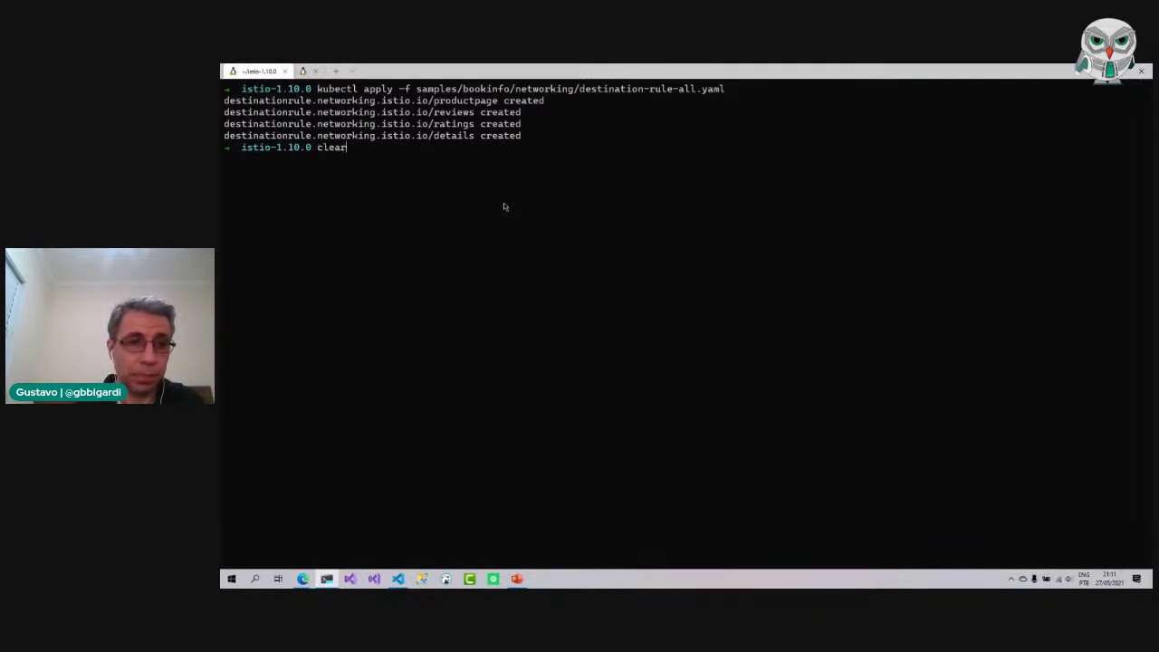
pyautogui.press('Up')
pyautogui.press('Up')
pyautogui.press('Up')
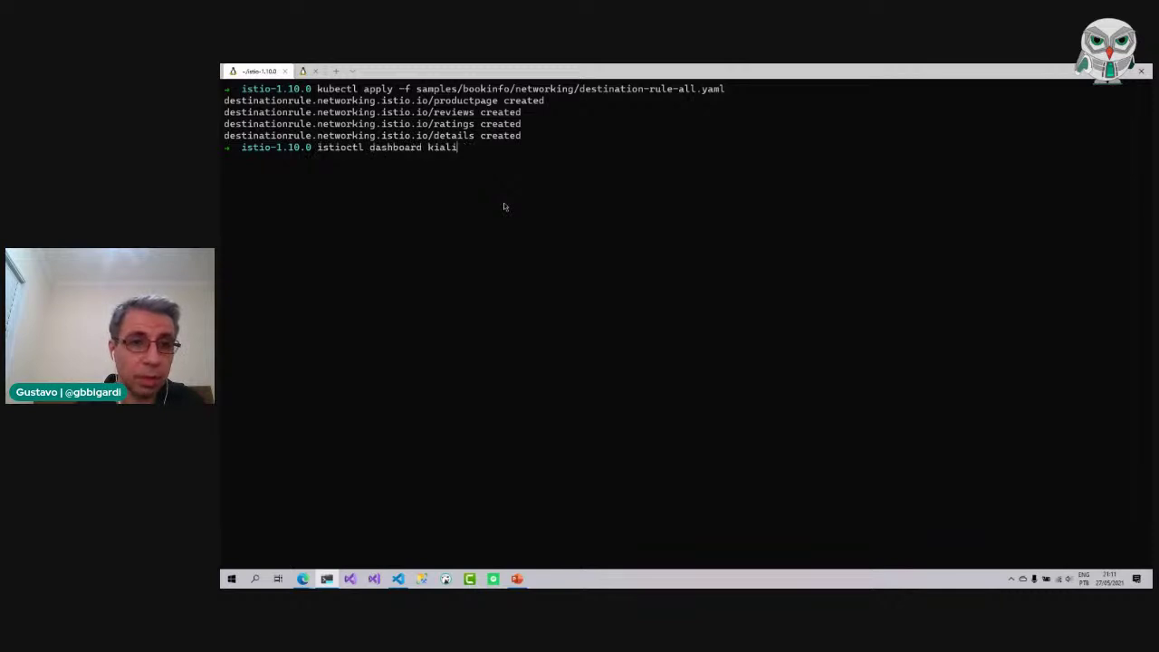
pyautogui.press('Return')
pyautogui.moveTo(304, 578)
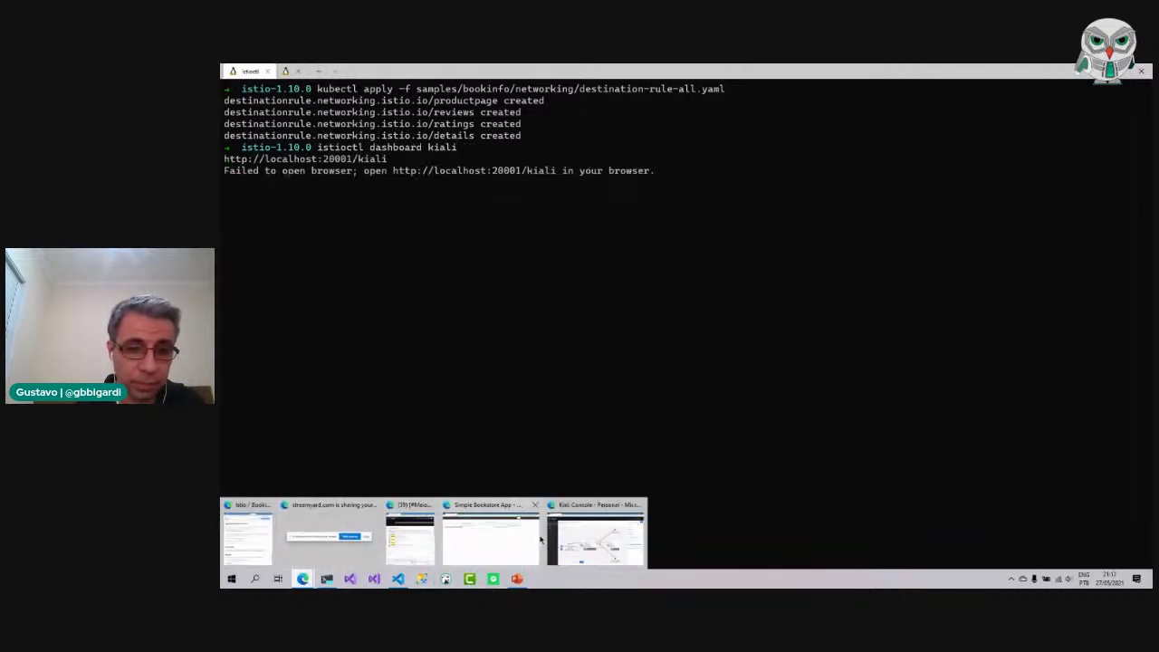
pyautogui.click(583, 538)
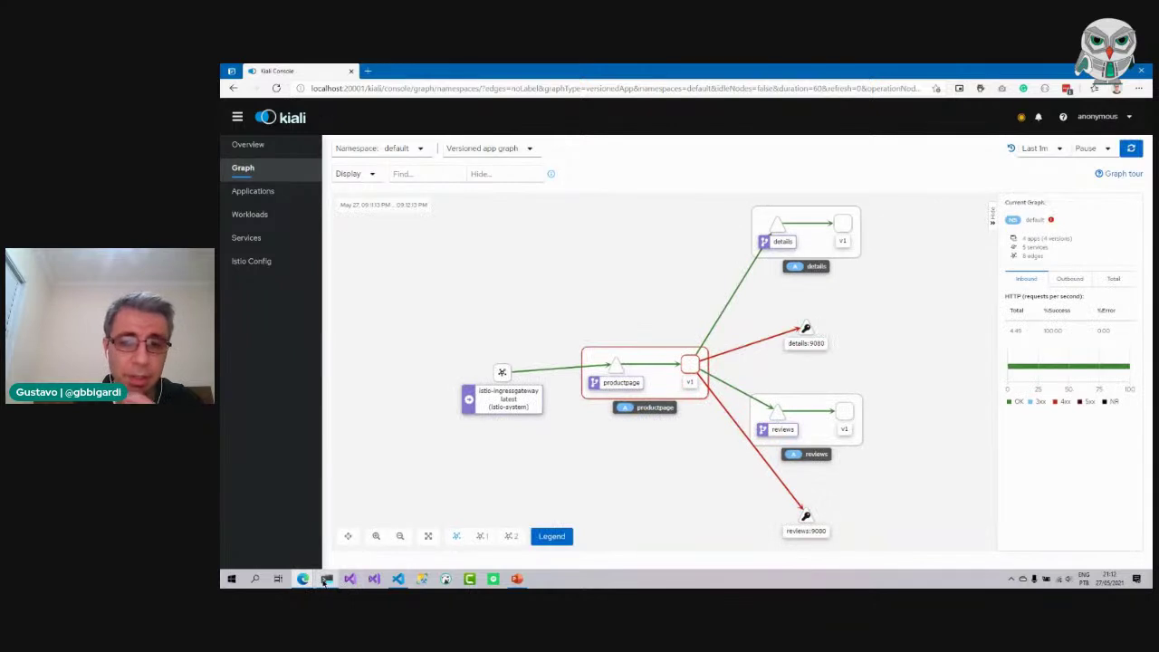
# Switch to the Bookinfo product page, sign in with the test user's name and decline saving the login in LastPass.
pyautogui.moveTo(325, 581)
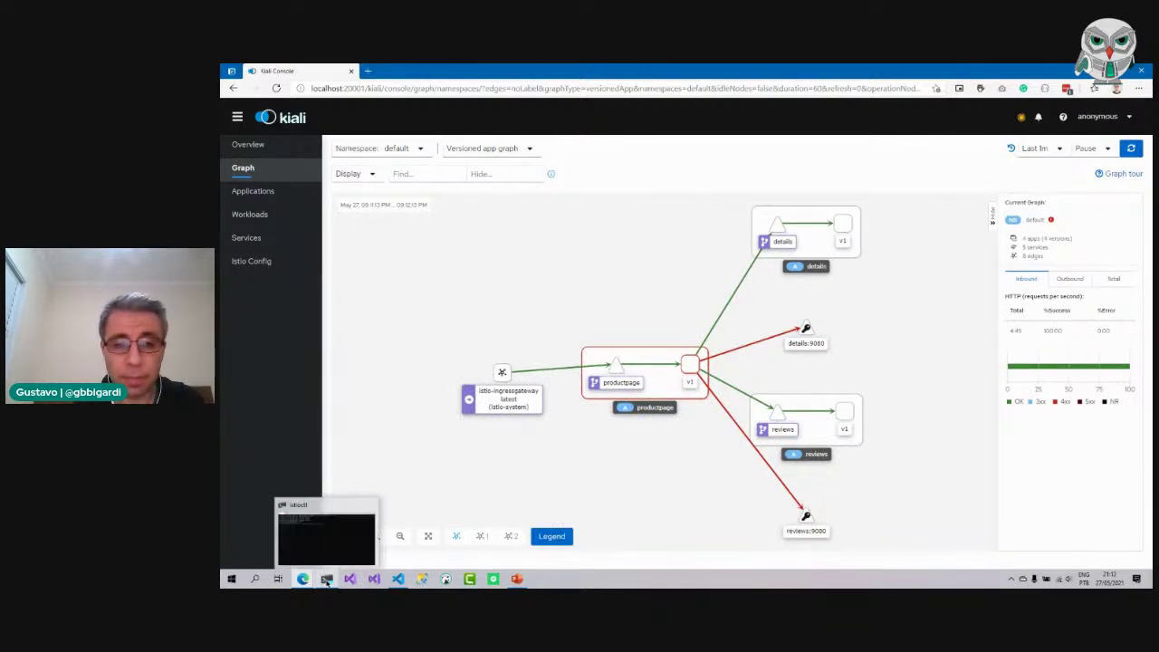
pyautogui.click(481, 530)
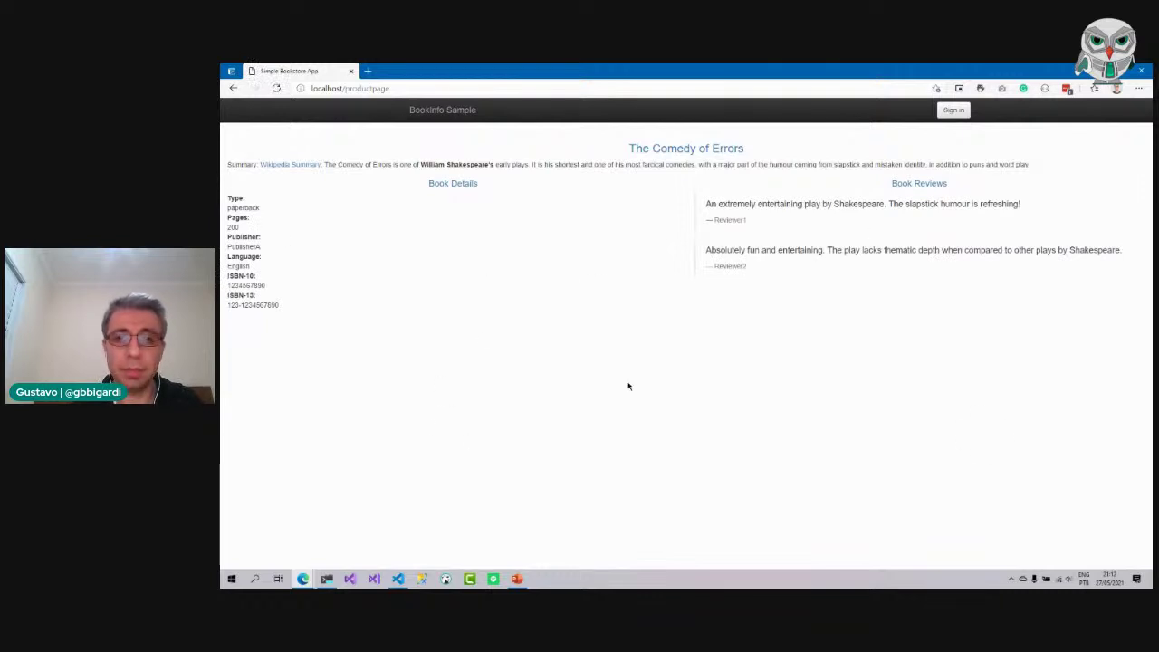
pyautogui.click(954, 110)
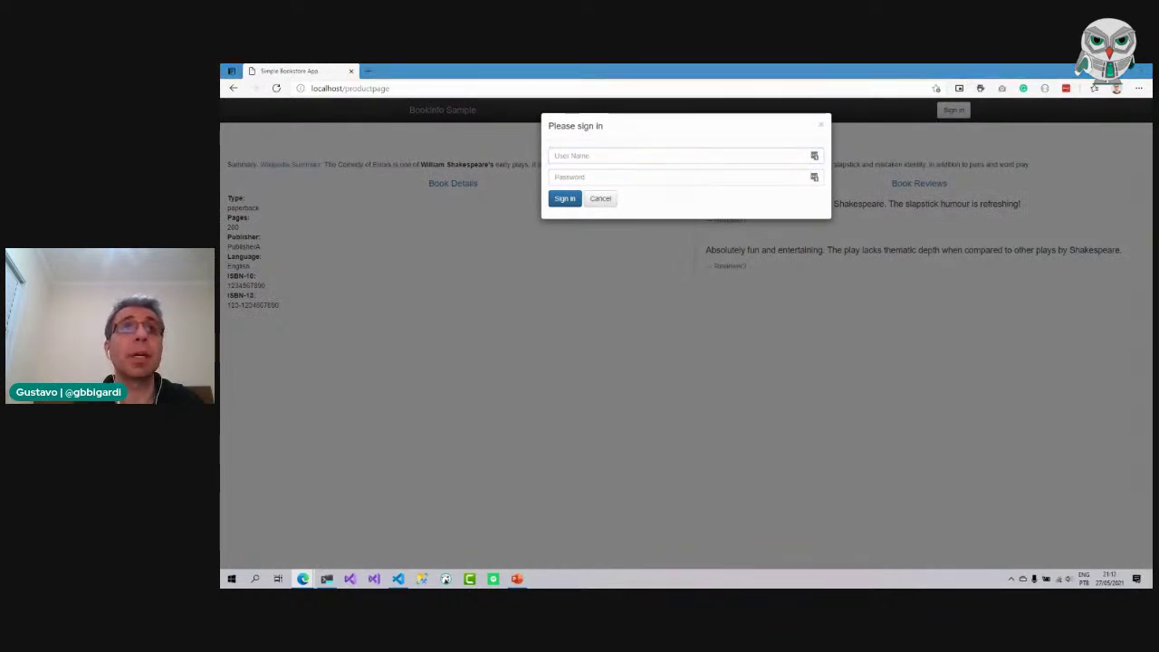
pyautogui.click(299, 581)
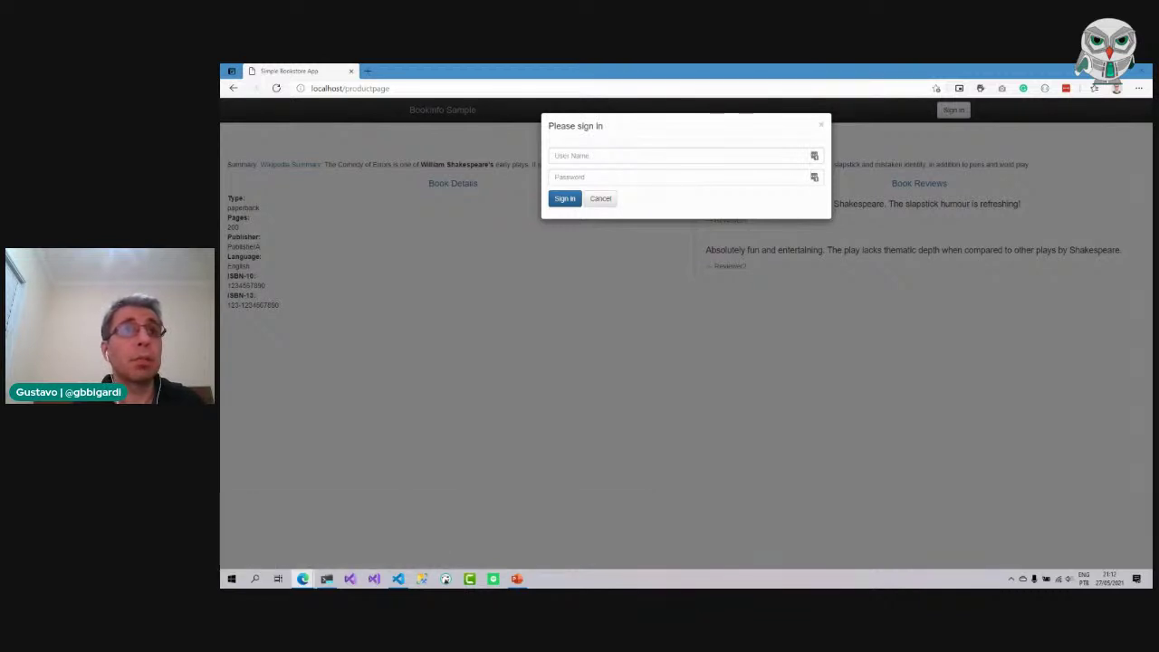
pyautogui.click(602, 157)
pyautogui.click(574, 172)
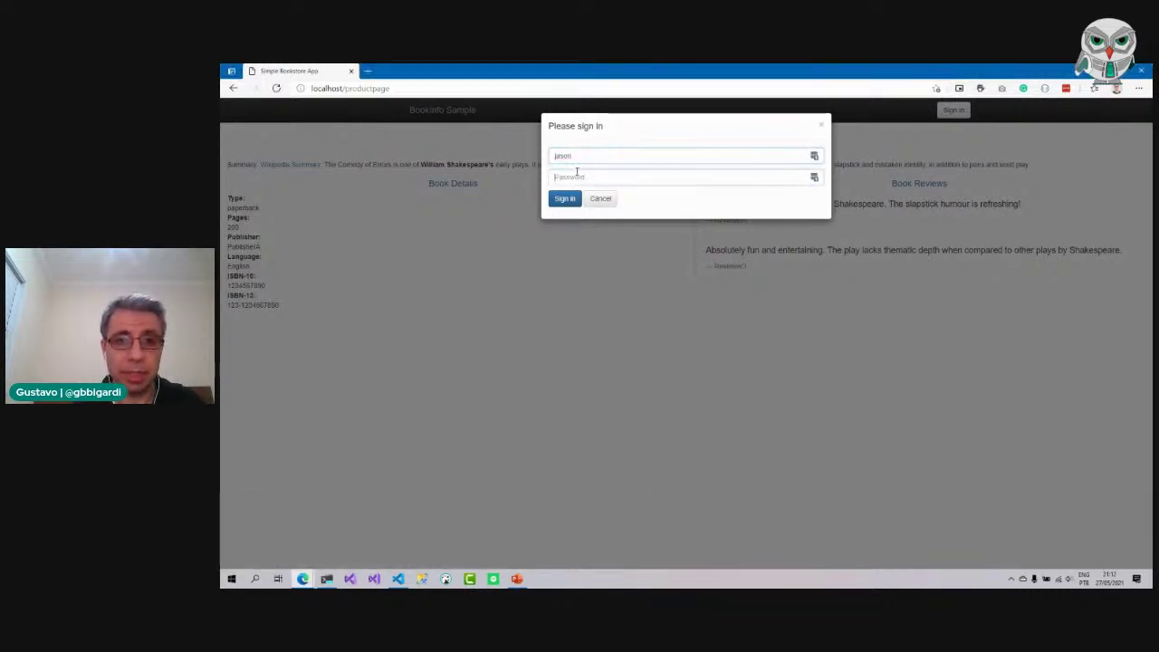
pyautogui.click(564, 198)
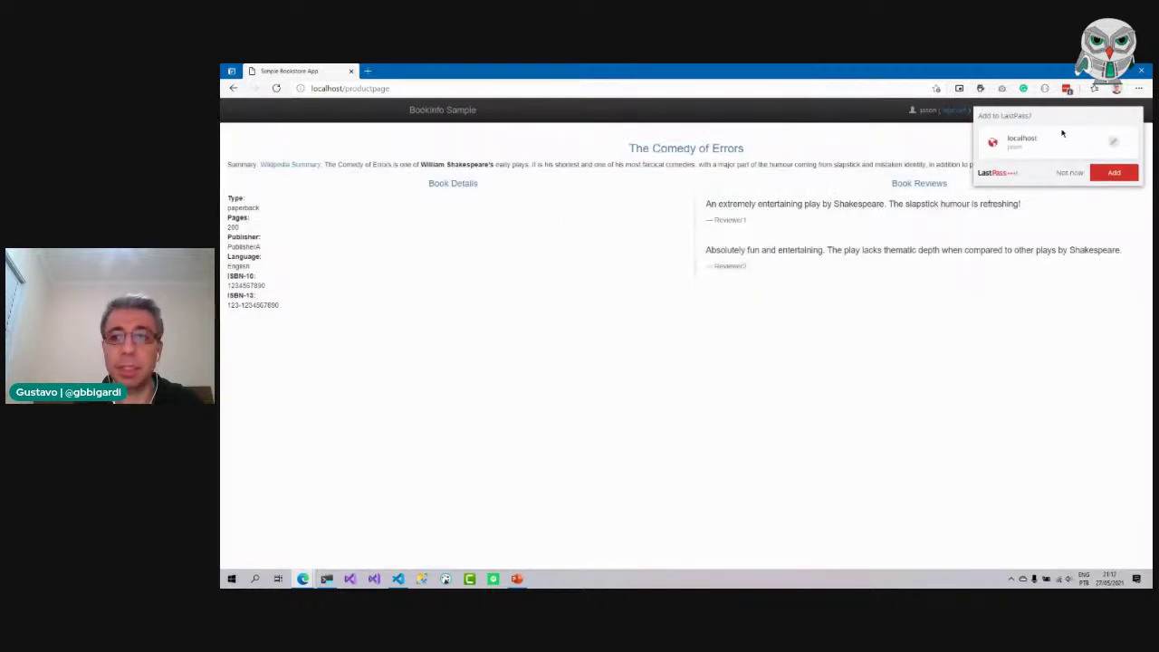
pyautogui.click(1061, 171)
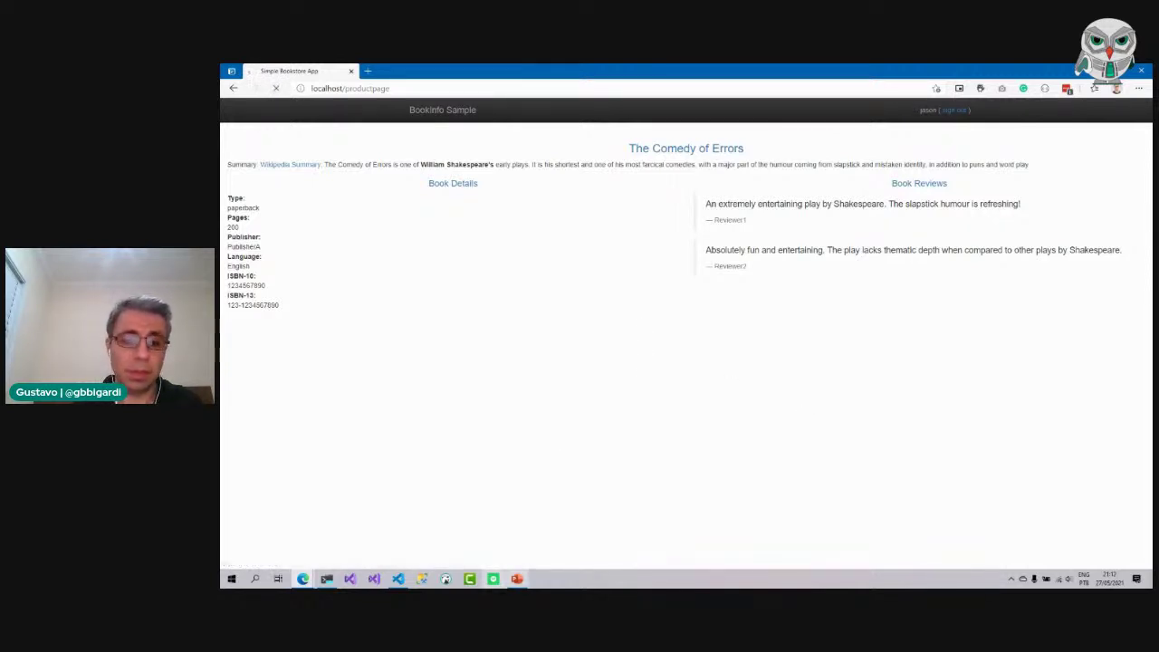
pyautogui.click(327, 579)
pyautogui.click(297, 71)
pyautogui.hotkey('ctrl', 'c')
pyautogui.press('Return')
pyautogui.press('Return')
pyautogui.press('Return')
pyautogui.press('Return')
pyautogui.press('Return')
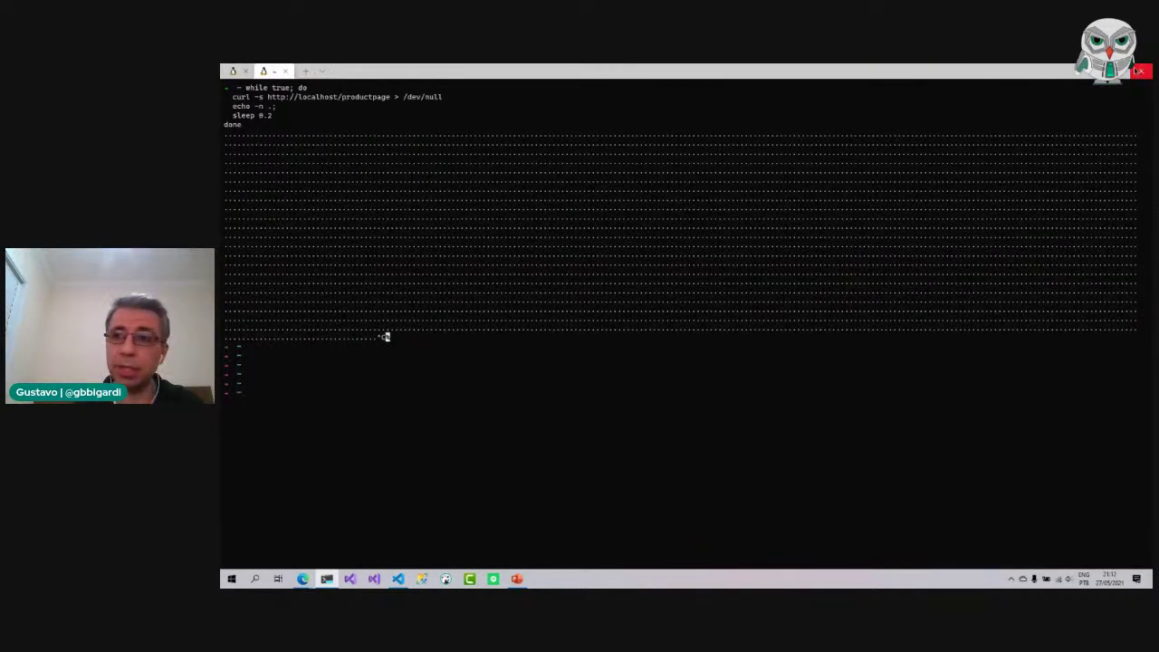
# Switch back to the browser and arrange the Bookinfo product page and the Kiali graph side by side.
pyautogui.click(302, 579)
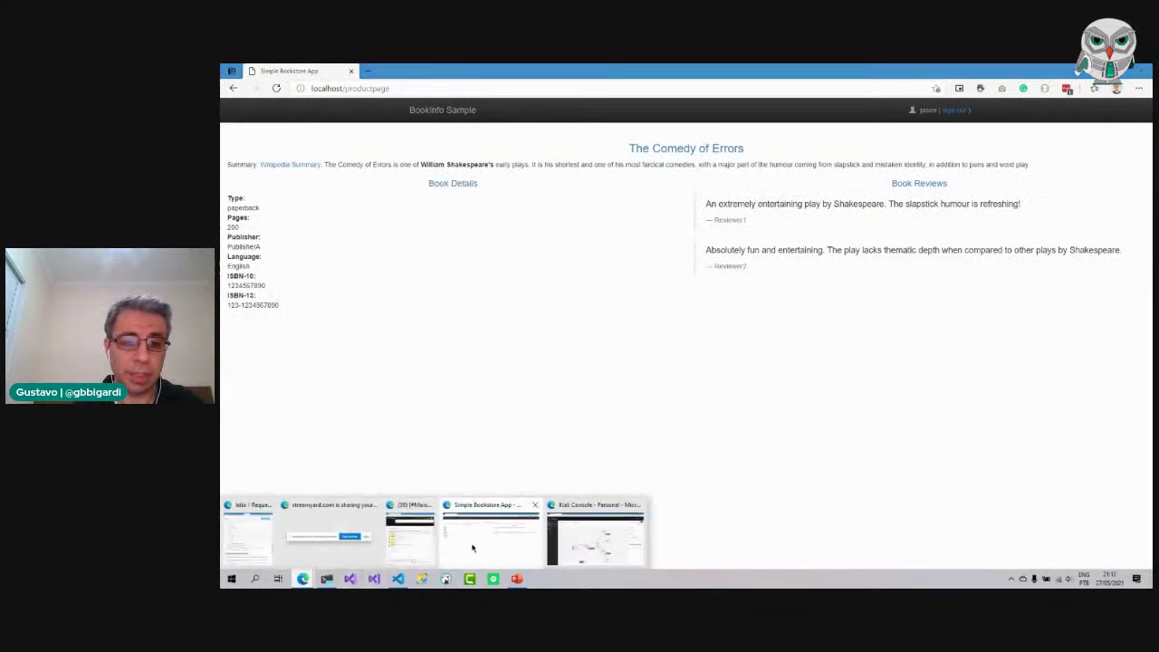
pyautogui.click(600, 532)
pyautogui.moveTo(607, 81); pyautogui.dragTo(1154, 91)
pyautogui.click(351, 221)
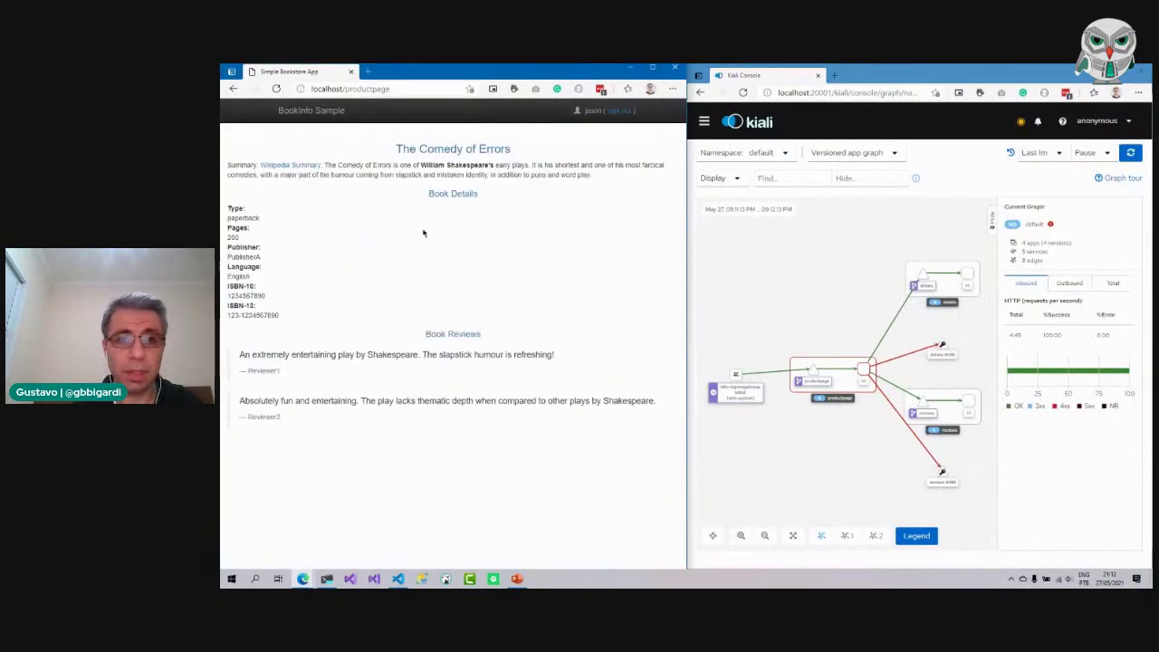
pyautogui.moveTo(884, 77); pyautogui.dragTo(1153, 94)
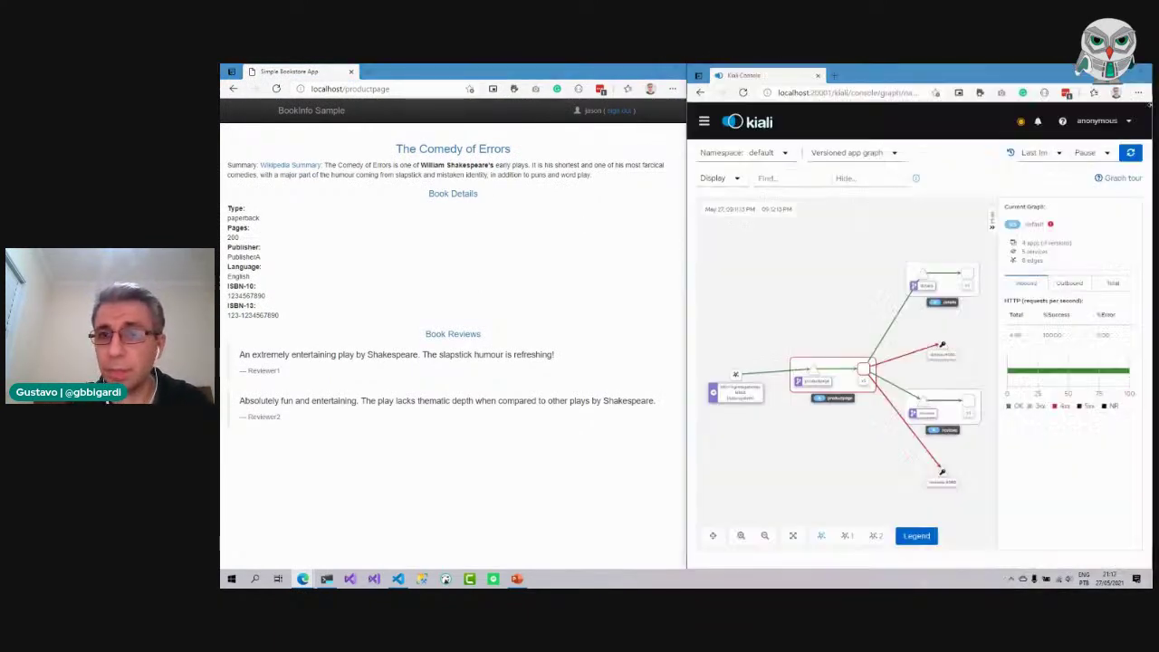
pyautogui.click(324, 156)
# Refresh the Kiali graph and reload the Bookinfo product page twice.
pyautogui.click(797, 285)
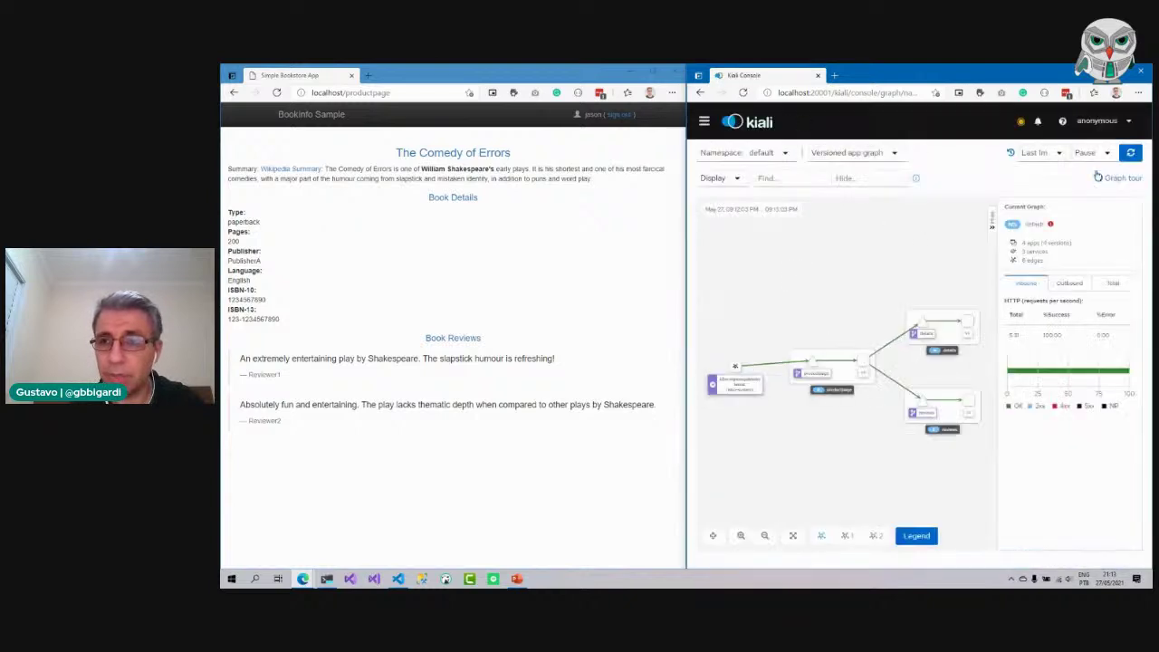
pyautogui.click(1131, 154)
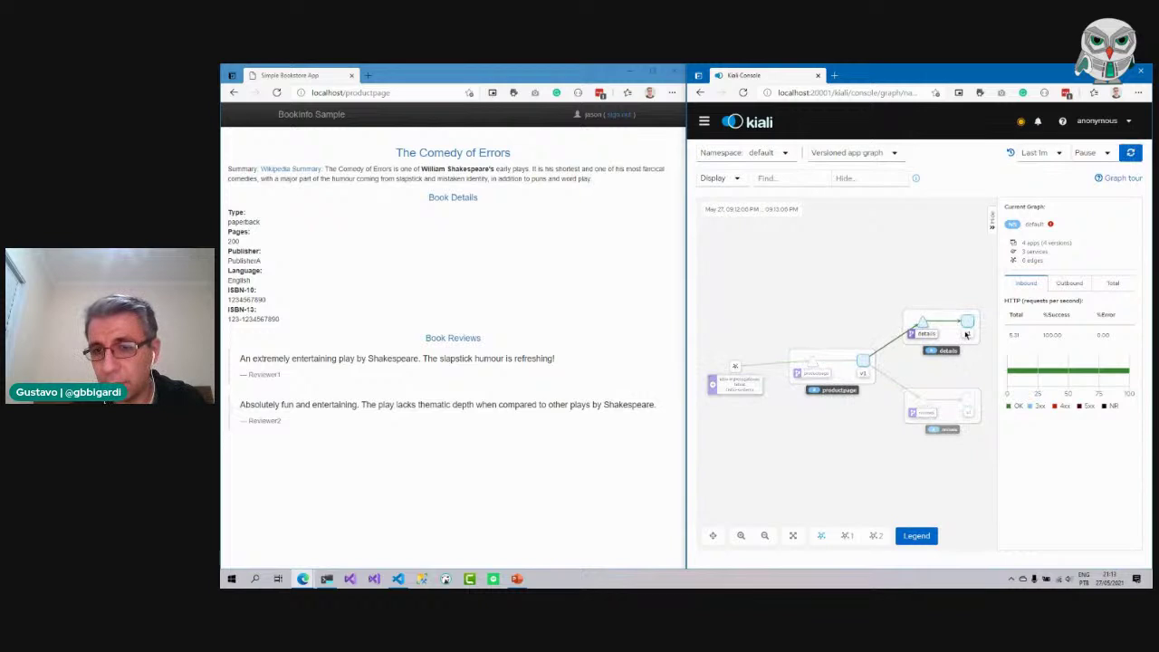
pyautogui.click(622, 287)
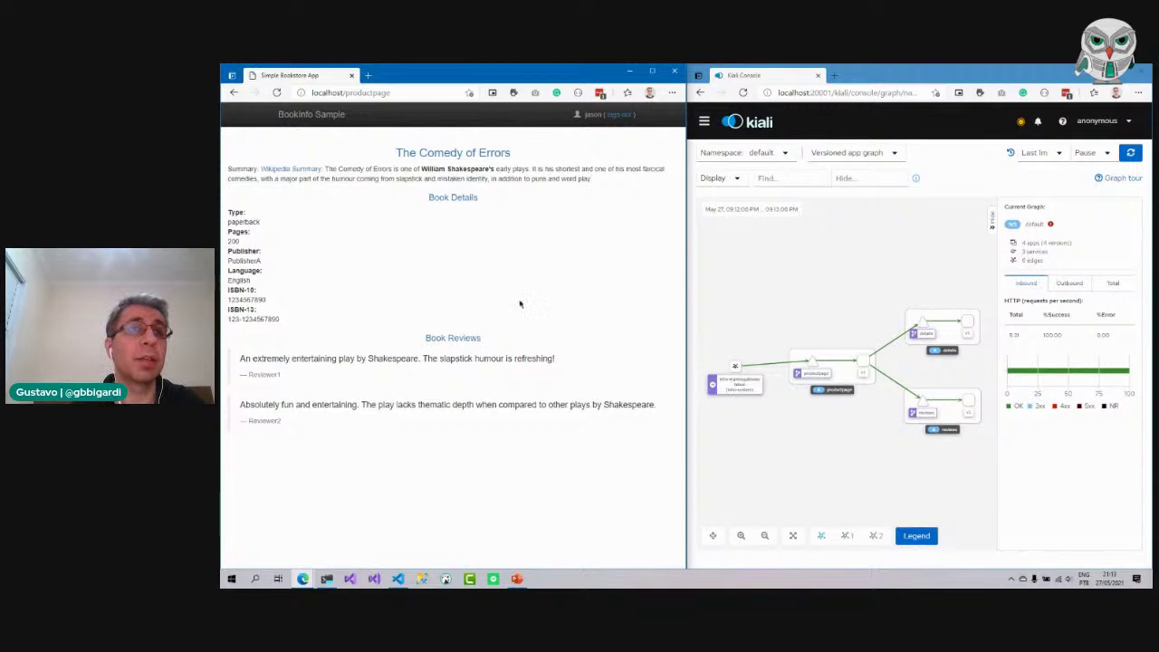
pyautogui.press('F5')
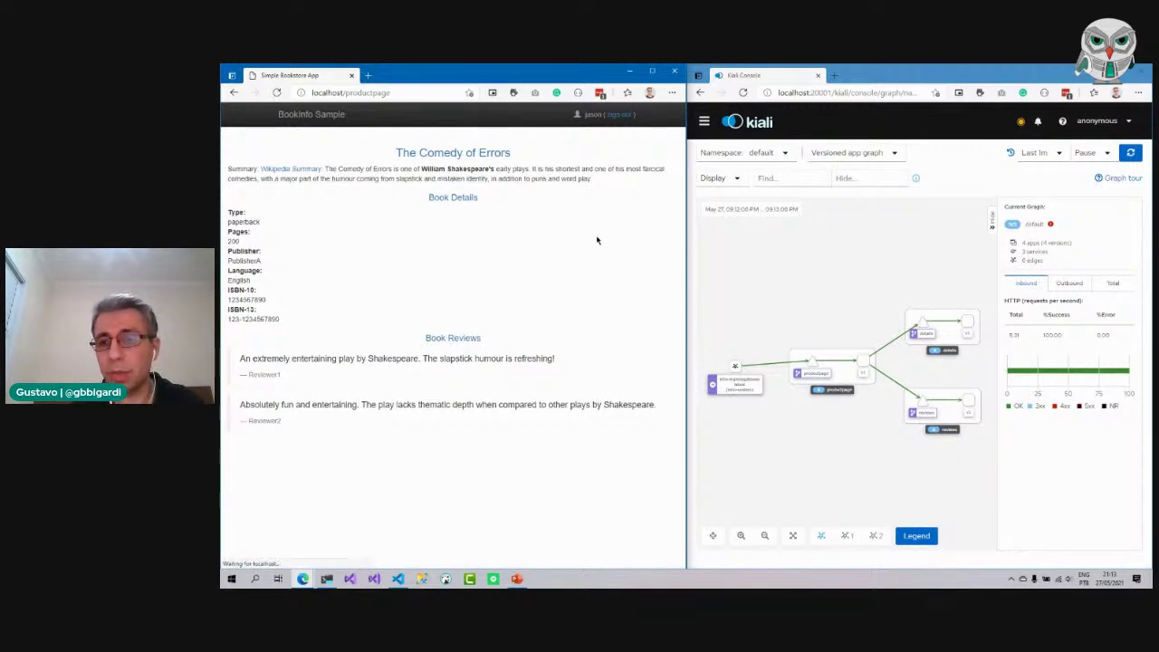
pyautogui.press('F5')
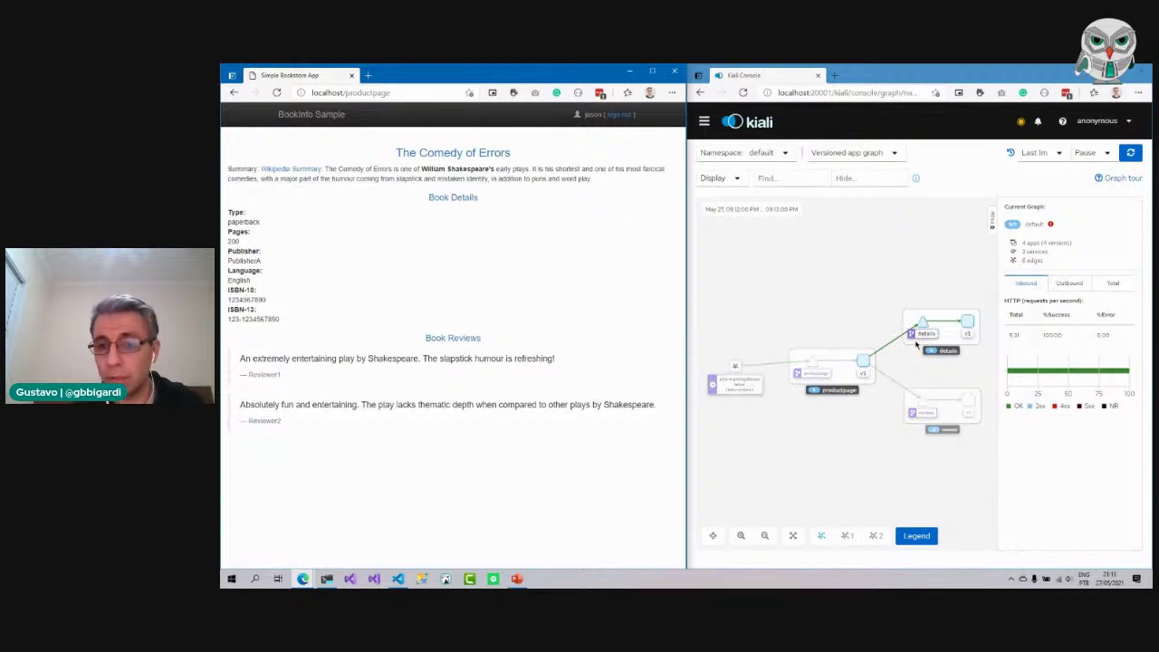
# Inspect the traces of the istio-ingressgateway node in the Kiali graph and open its first localhost trace.
pyautogui.click(736, 367)
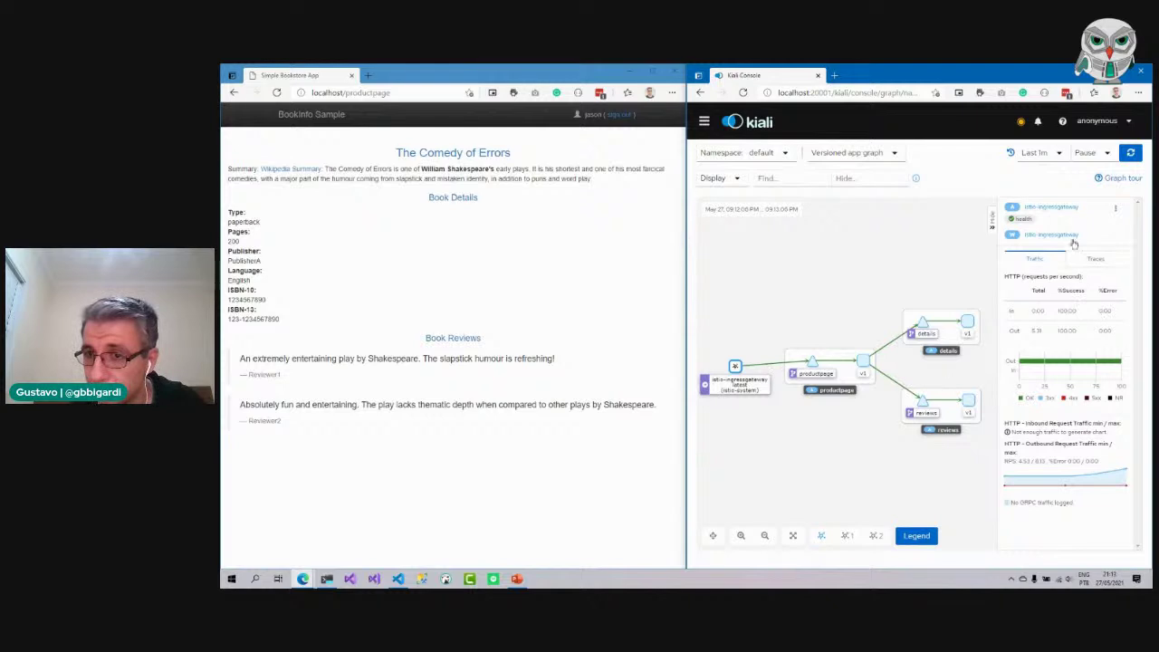
pyautogui.click(1099, 261)
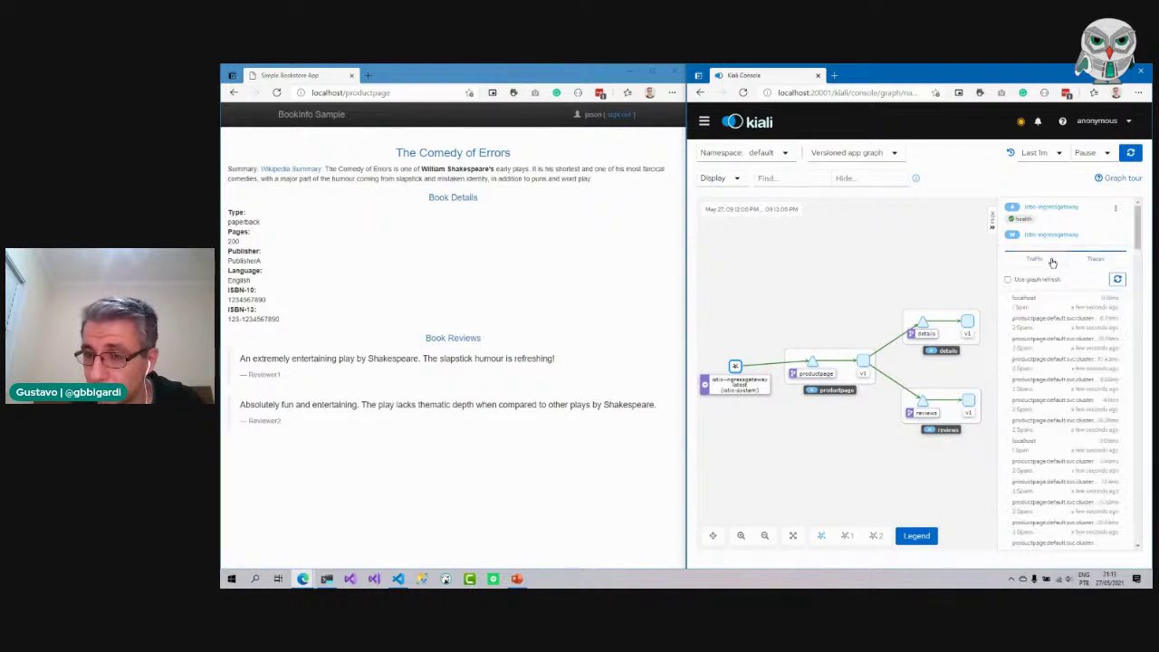
pyautogui.click(1024, 300)
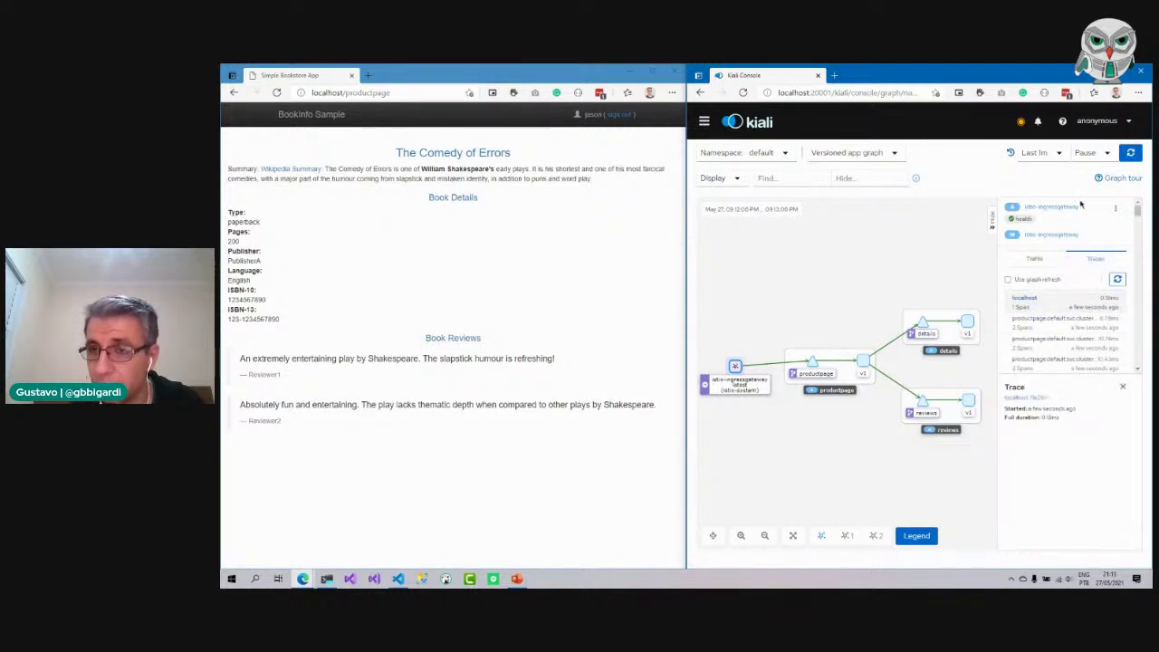
# Maximize Kiali, examine the traffic, flags and hosts of the istio-ingressgateway to productpage connection, and open the productpage service details.
pyautogui.press('super+Up')
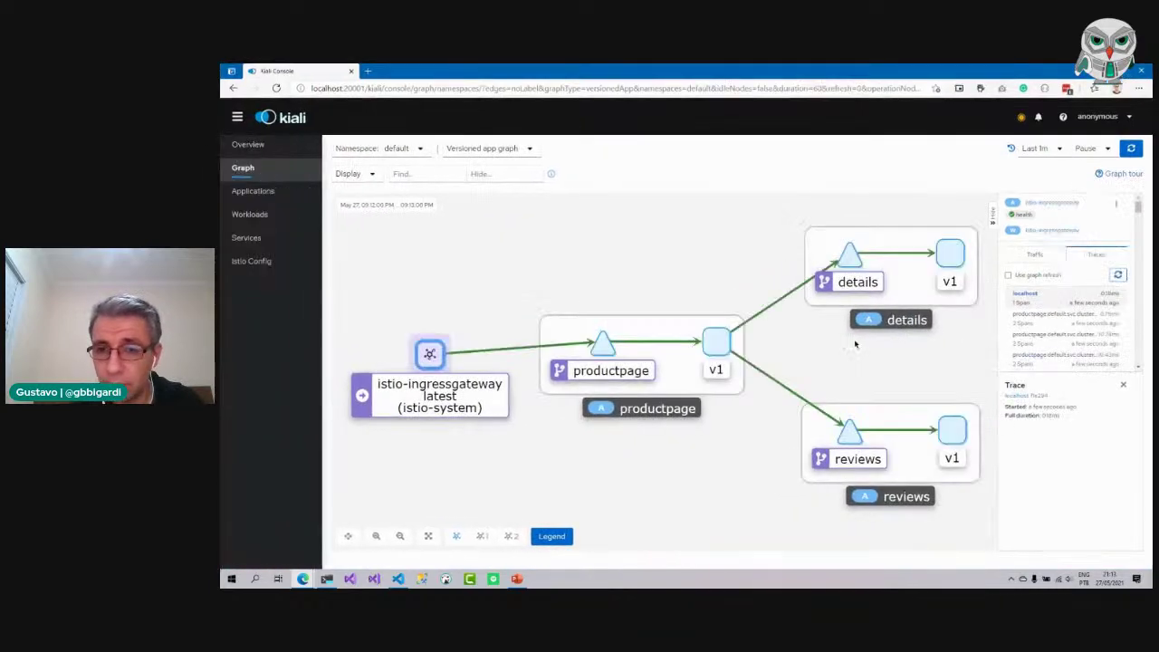
pyautogui.click(533, 348)
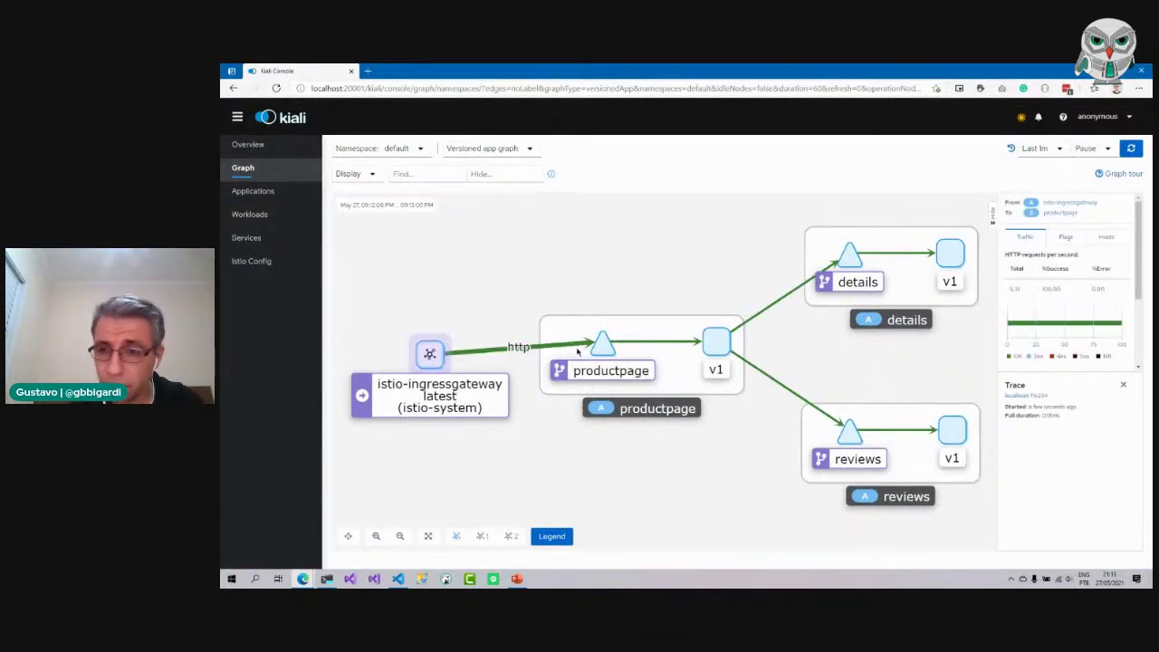
pyautogui.click(1096, 240)
pyautogui.click(1068, 239)
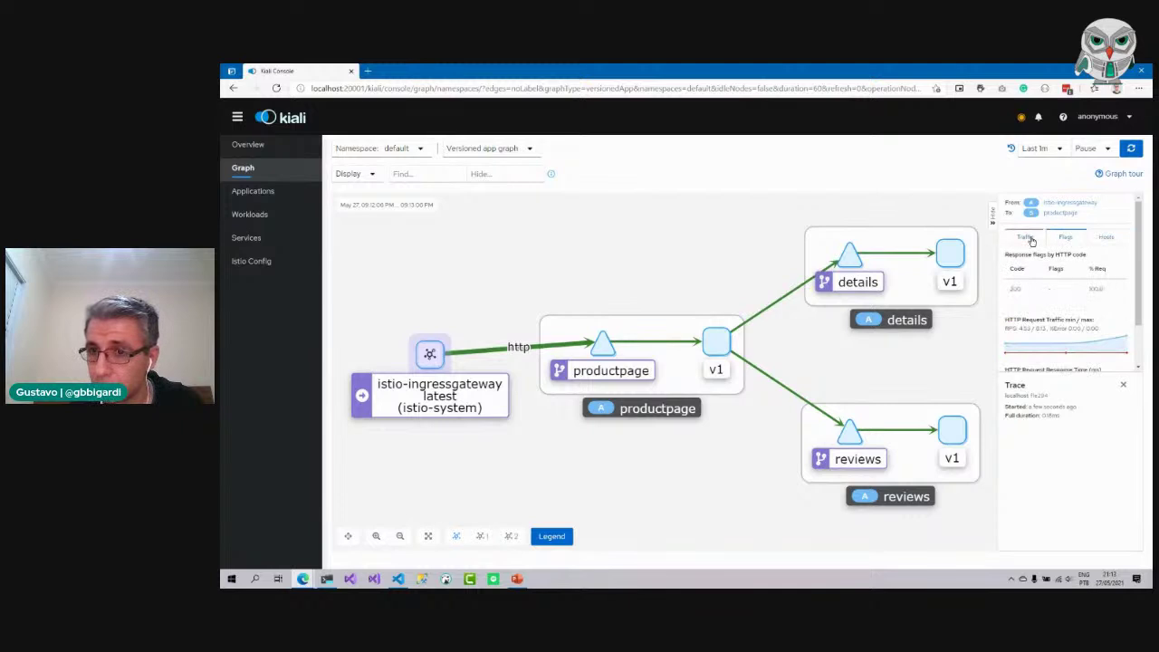
pyautogui.click(1028, 238)
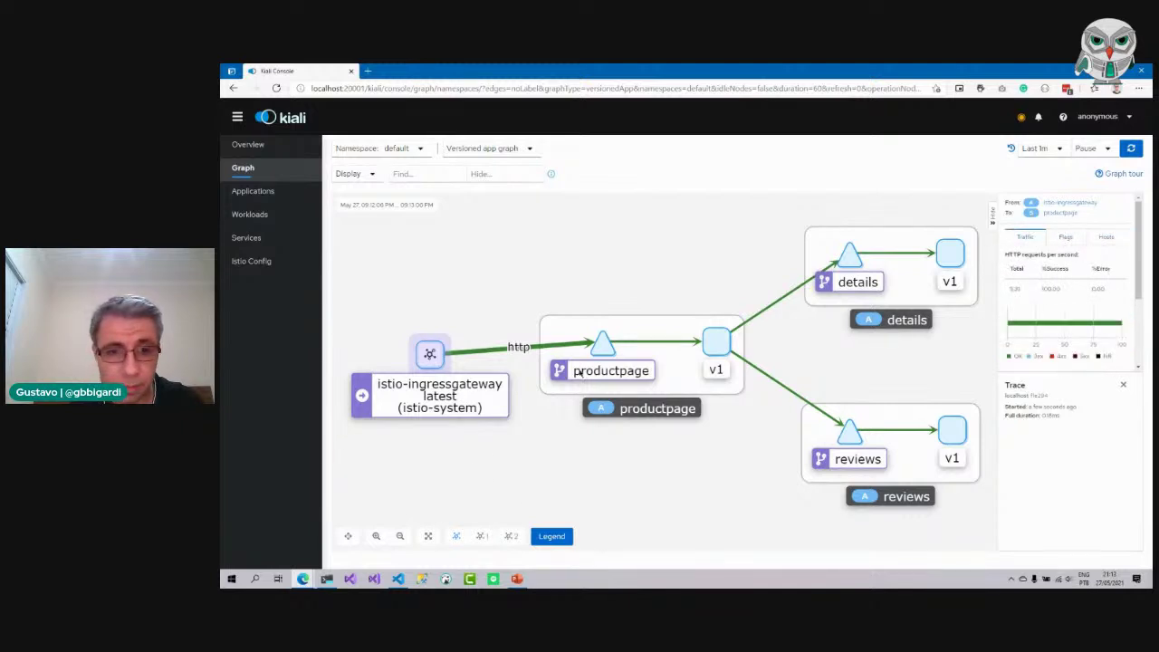
pyautogui.click(1103, 239)
pyautogui.click(1068, 238)
pyautogui.click(1104, 238)
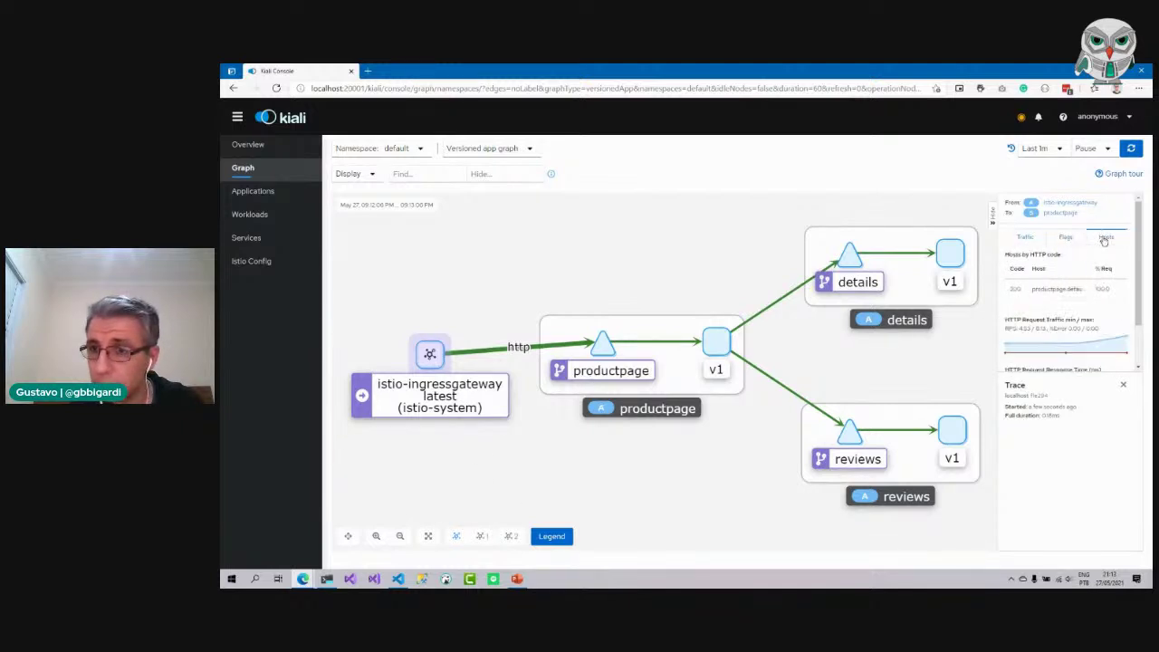
pyautogui.click(1058, 214)
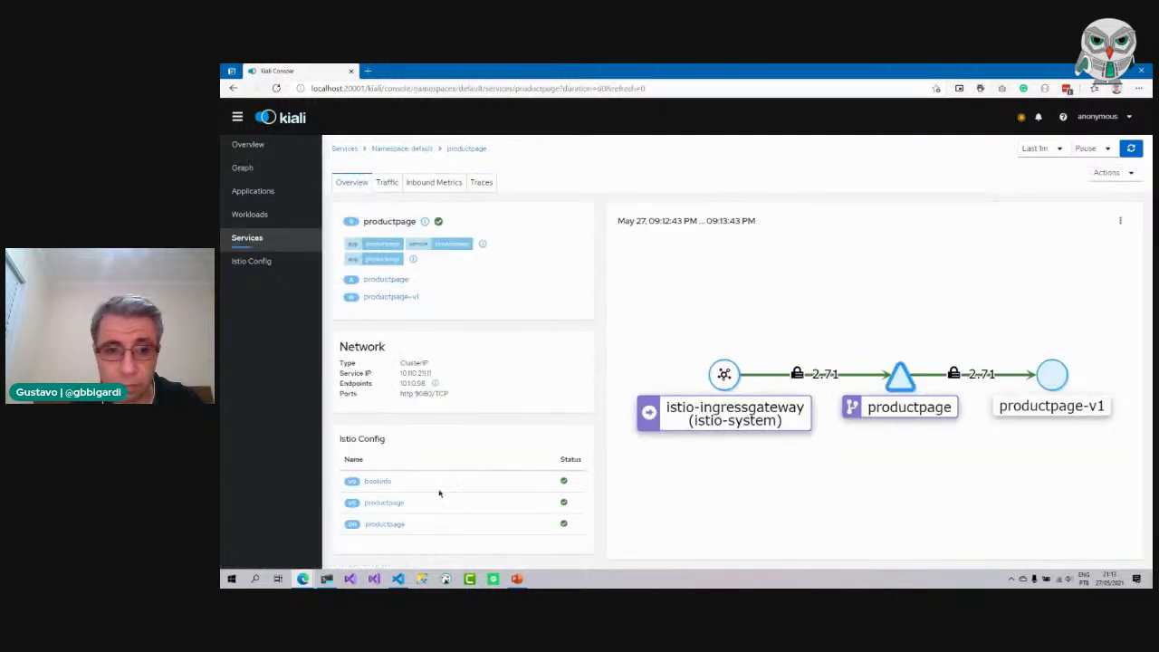